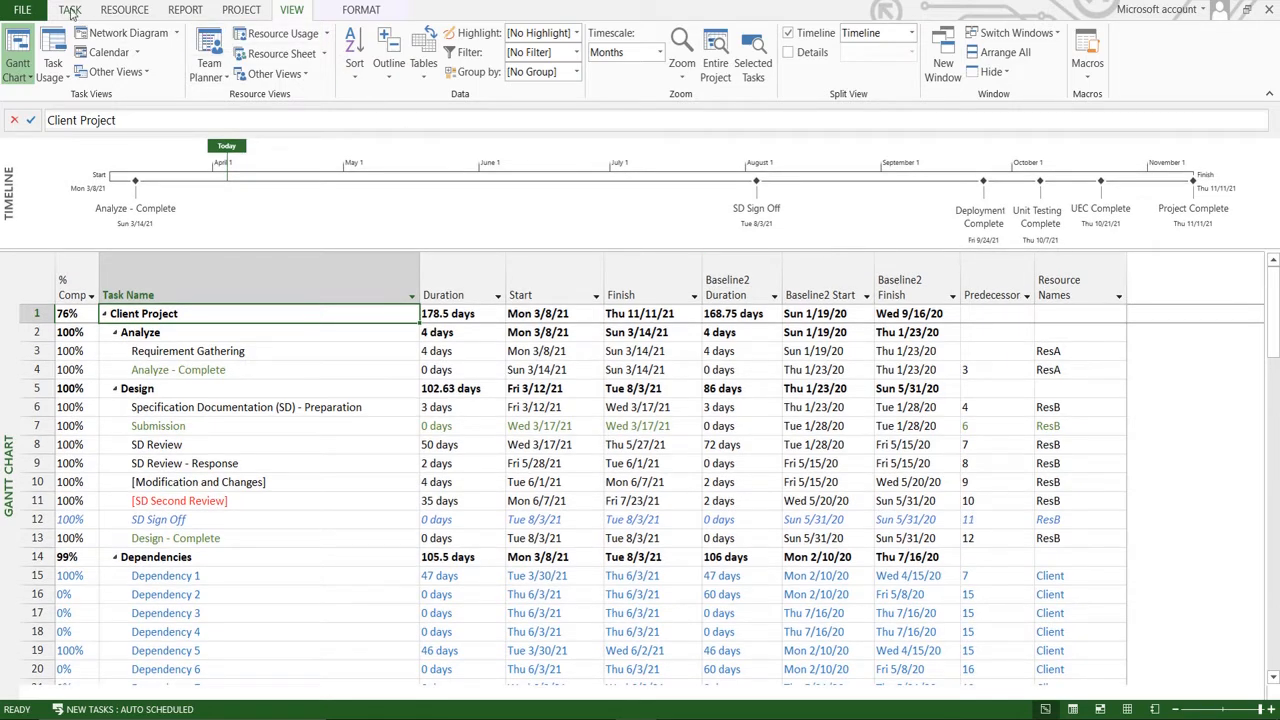
Look through the client project's task list, from the top summary task down to the Deploy tasks.
{"action": "left_click", "coordinate": [70, 10]}
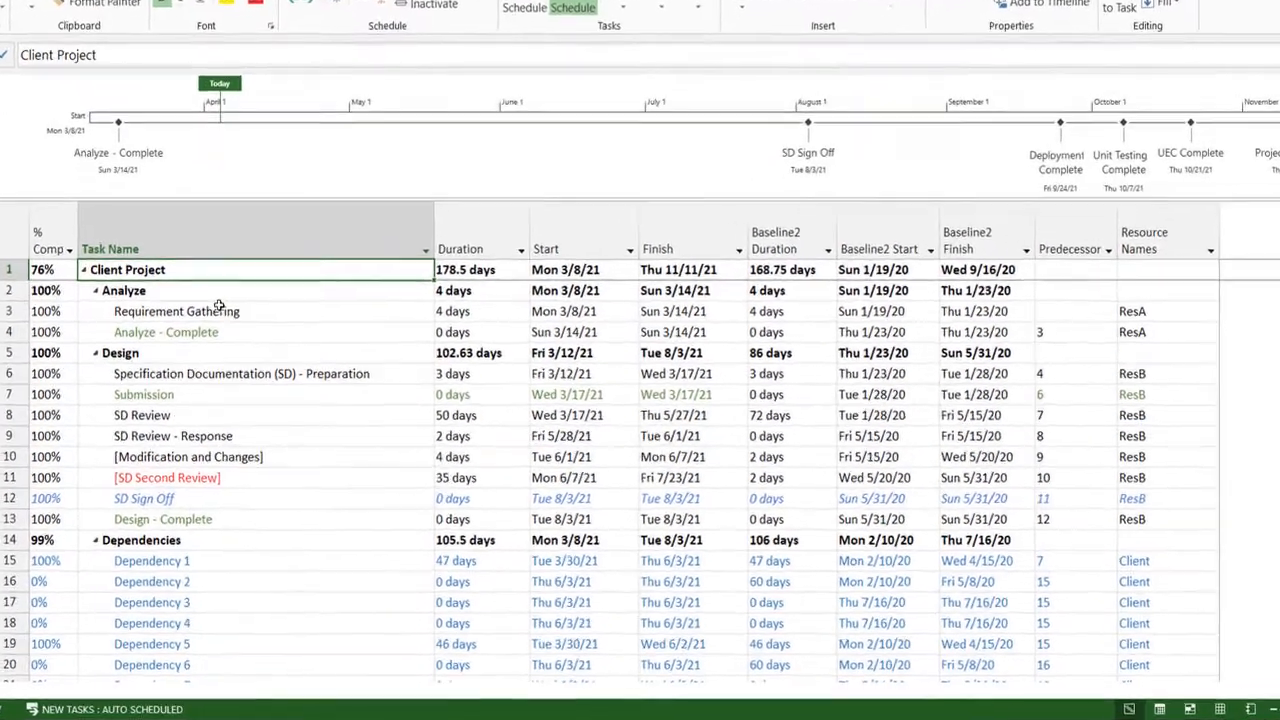
{"action": "key", "text": "Down"}
{"action": "key", "text": "Down"}
{"action": "key", "text": "Down"}
{"action": "key", "text": "Down"}
{"action": "key", "text": "Down"}
{"action": "key", "text": "Down"}
{"action": "key", "text": "Down"}
{"action": "key", "text": "Down"}
{"action": "key", "text": "Down"}
{"action": "key", "text": "Down"}
{"action": "key", "text": "Down"}
{"action": "key", "text": "Down"}
{"action": "key", "text": "Down"}
{"action": "key", "text": "Down"}
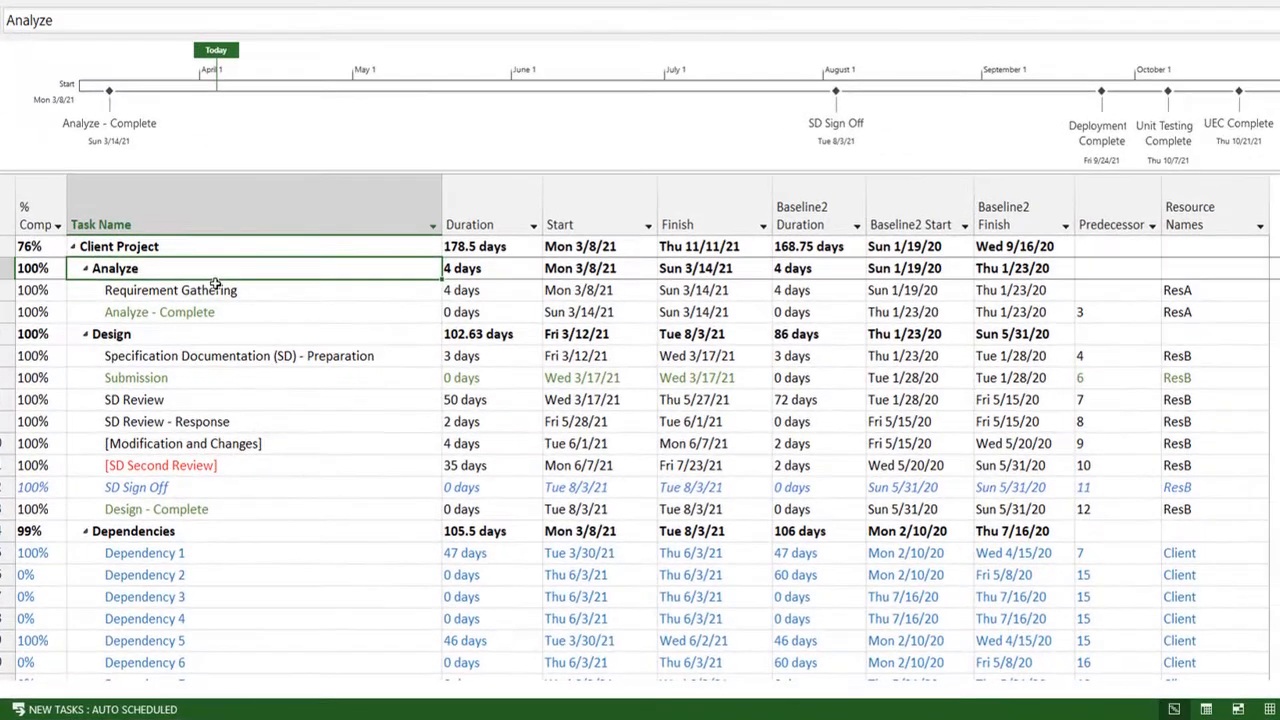
{"action": "key", "text": "Down"}
{"action": "key", "text": "Down"}
{"action": "key", "text": "Down"}
{"action": "key", "text": "Down"}
{"action": "key", "text": "Down"}
{"action": "key", "text": "Down"}
{"action": "key", "text": "Down"}
{"action": "key", "text": "Down"}
{"action": "key", "text": "Down"}
{"action": "key", "text": "Down"}
{"action": "key", "text": "Down"}
{"action": "key", "text": "Down"}
{"action": "key", "text": "Down"}
{"action": "key", "text": "Down"}
{"action": "key", "text": "Down"}
{"action": "key", "text": "Down"}
{"action": "key", "text": "Down"}
{"action": "key", "text": "Down"}
{"action": "key", "text": "Down"}
{"action": "key", "text": "Down"}
{"action": "key", "text": "Up"}
{"action": "key", "text": "Up"}
{"action": "key", "text": "Up"}
{"action": "key", "text": "Up"}
{"action": "key", "text": "Up"}
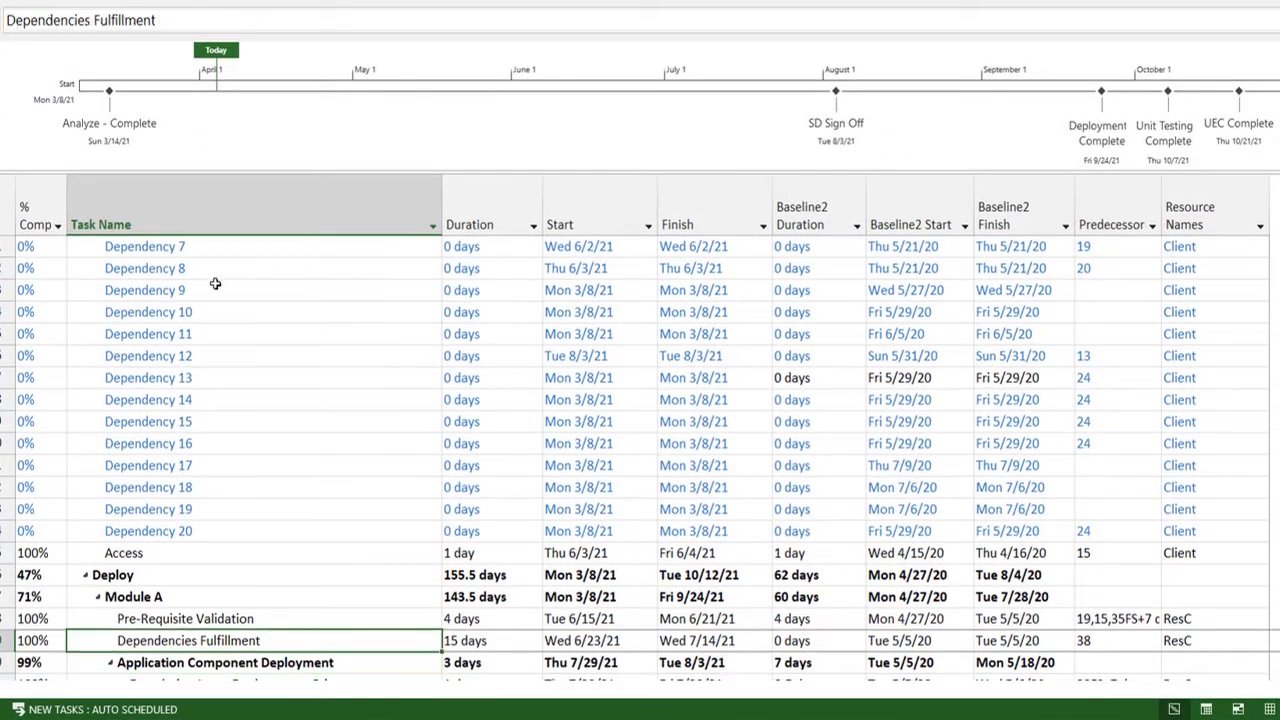
{"action": "key", "text": "Up"}
{"action": "key", "text": "Up"}
{"action": "key", "text": "Up"}
{"action": "key", "text": "Up"}
{"action": "key", "text": "Up"}
{"action": "key", "text": "Up"}
{"action": "key", "text": "Up"}
{"action": "key", "text": "Up"}
{"action": "key", "text": "Up"}
{"action": "key", "text": "Up"}
{"action": "key", "text": "Up"}
{"action": "key", "text": "Up"}
{"action": "key", "text": "Up"}
{"action": "key", "text": "Up"}
{"action": "key", "text": "Up"}
{"action": "key", "text": "Up"}
{"action": "key", "text": "Up"}
{"action": "key", "text": "Up"}
{"action": "key", "text": "Up"}
{"action": "key", "text": "Up"}
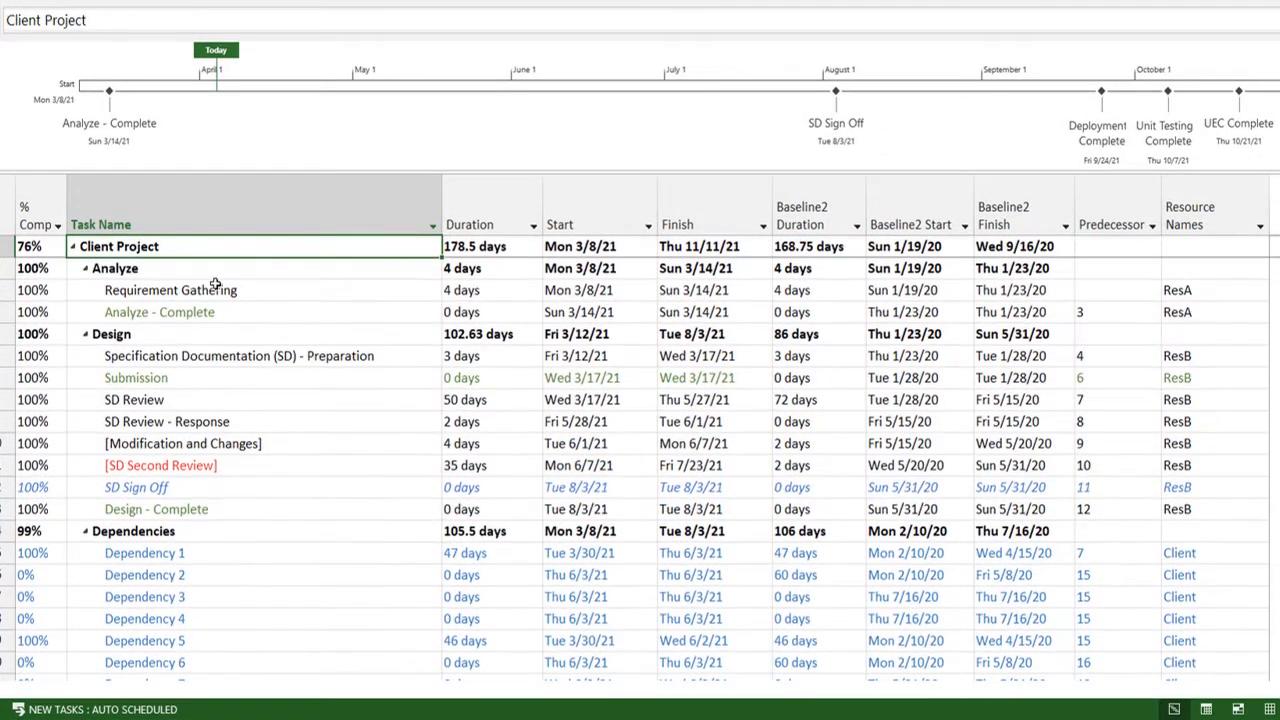
{"action": "key", "text": "Down"}
{"action": "key", "text": "Down"}
{"action": "key", "text": "Down"}
{"action": "key", "text": "Down"}
{"action": "key", "text": "Down"}
{"action": "key", "text": "Down"}
{"action": "key", "text": "Down"}
{"action": "key", "text": "Down"}
{"action": "key", "text": "Down"}
{"action": "key", "text": "Down"}
{"action": "key", "text": "Down"}
{"action": "key", "text": "Down"}
{"action": "key", "text": "Down"}
{"action": "key", "text": "Down"}
{"action": "key", "text": "Down"}
{"action": "key", "text": "Down"}
{"action": "key", "text": "Down"}
{"action": "key", "text": "Down"}
{"action": "key", "text": "Down"}
{"action": "key", "text": "Down"}
{"action": "key", "text": "Down"}
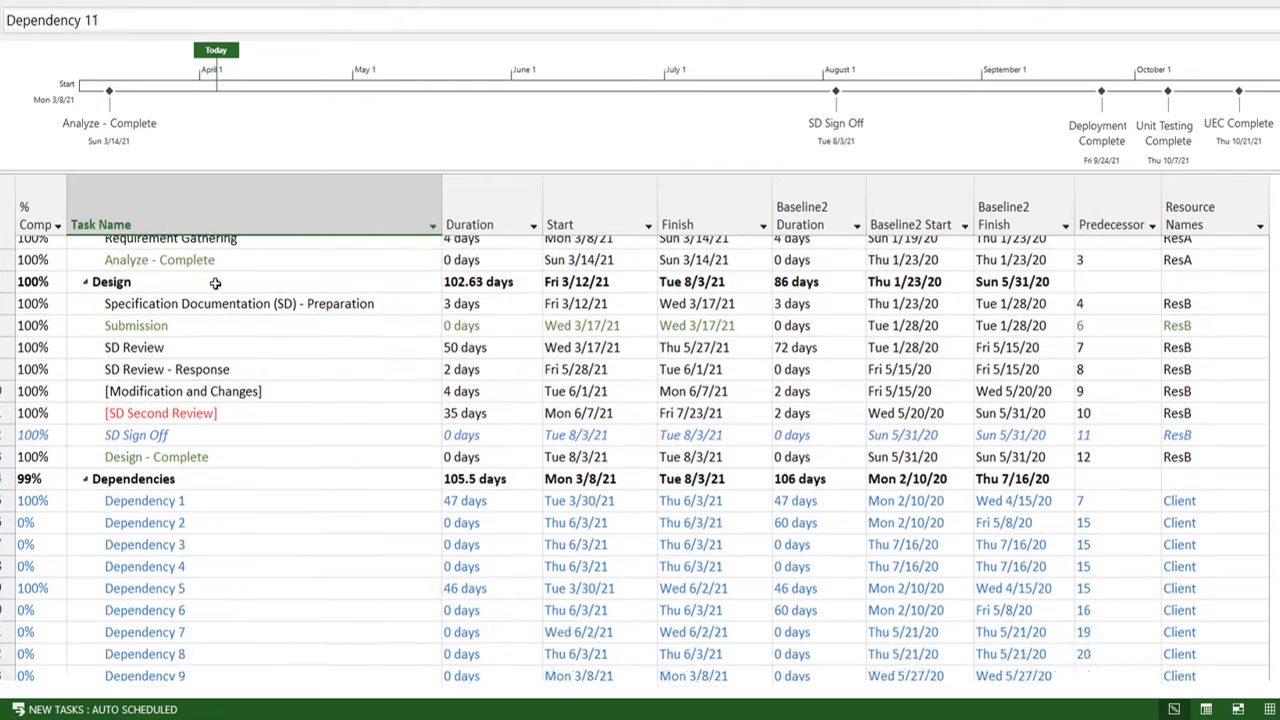
{"action": "key", "text": "Down"}
{"action": "key", "text": "Down"}
{"action": "key", "text": "Down"}
{"action": "key", "text": "Down"}
{"action": "key", "text": "Down"}
{"action": "key", "text": "Down"}
{"action": "key", "text": "Down"}
{"action": "key", "text": "Down"}
{"action": "key", "text": "Down"}
{"action": "key", "text": "Down"}
{"action": "key", "text": "Down"}
{"action": "key", "text": "Down"}
{"action": "key", "text": "Down"}
{"action": "key", "text": "Down"}
{"action": "key", "text": "Down"}
{"action": "key", "text": "Down"}
{"action": "key", "text": "Down"}
{"action": "key", "text": "Down"}
{"action": "key", "text": "Down"}
{"action": "key", "text": "Down"}
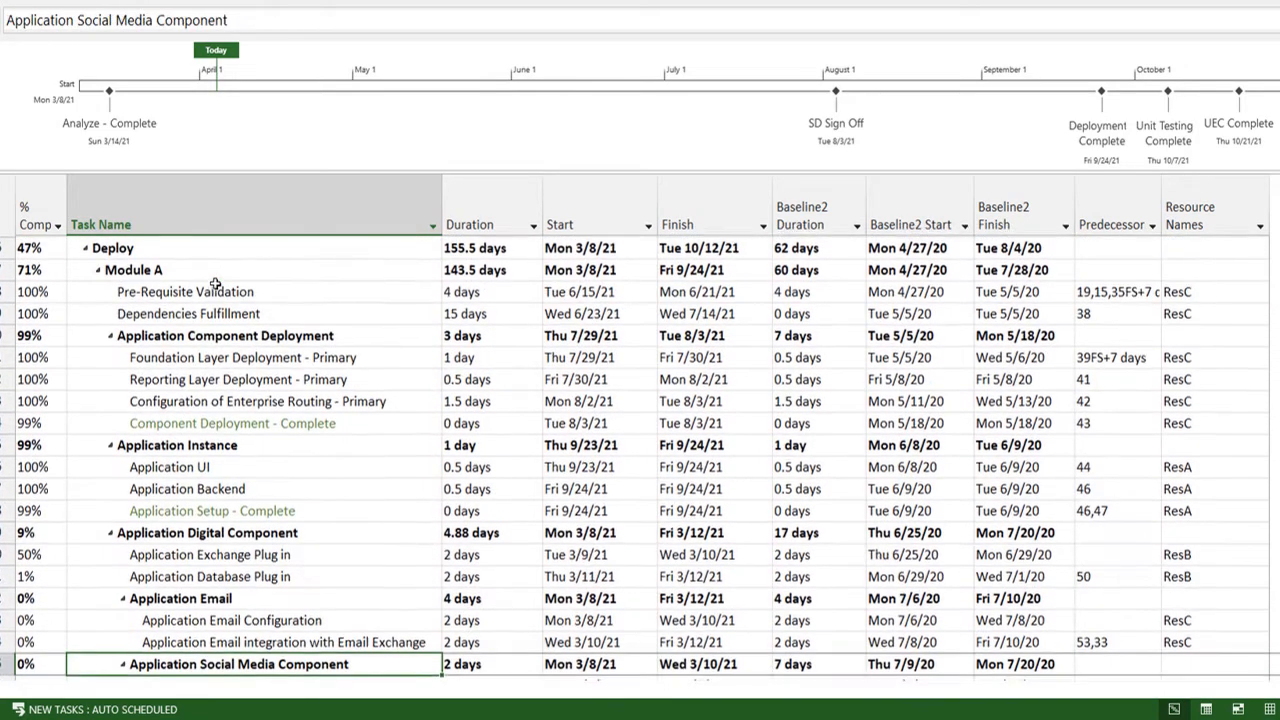
{"action": "key", "text": "Up"}
{"action": "key", "text": "Up"}
{"action": "key", "text": "Up"}
{"action": "key", "text": "Up"}
{"action": "key", "text": "Up"}
{"action": "key", "text": "Up"}
{"action": "key", "text": "Up"}
{"action": "key", "text": "Up"}
{"action": "key", "text": "Up"}
{"action": "key", "text": "Up"}
{"action": "key", "text": "Up"}
{"action": "key", "text": "Up"}
{"action": "key", "text": "Up"}
{"action": "key", "text": "Up"}
{"action": "key", "text": "Up"}
{"action": "key", "text": "Up"}
{"action": "key", "text": "Up"}
{"action": "key", "text": "Up"}
{"action": "key", "text": "Up"}
{"action": "key", "text": "Up"}
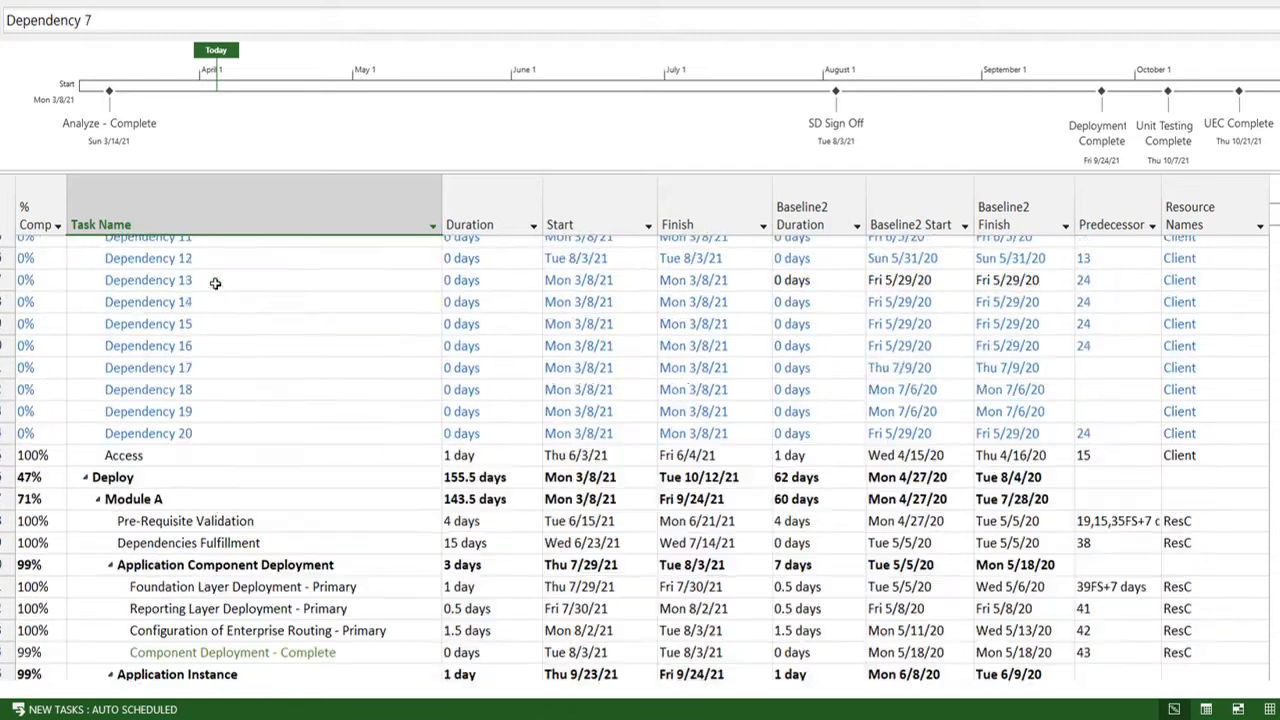
{"action": "key", "text": "Up"}
{"action": "key", "text": "Up"}
{"action": "key", "text": "Up"}
{"action": "key", "text": "Up"}
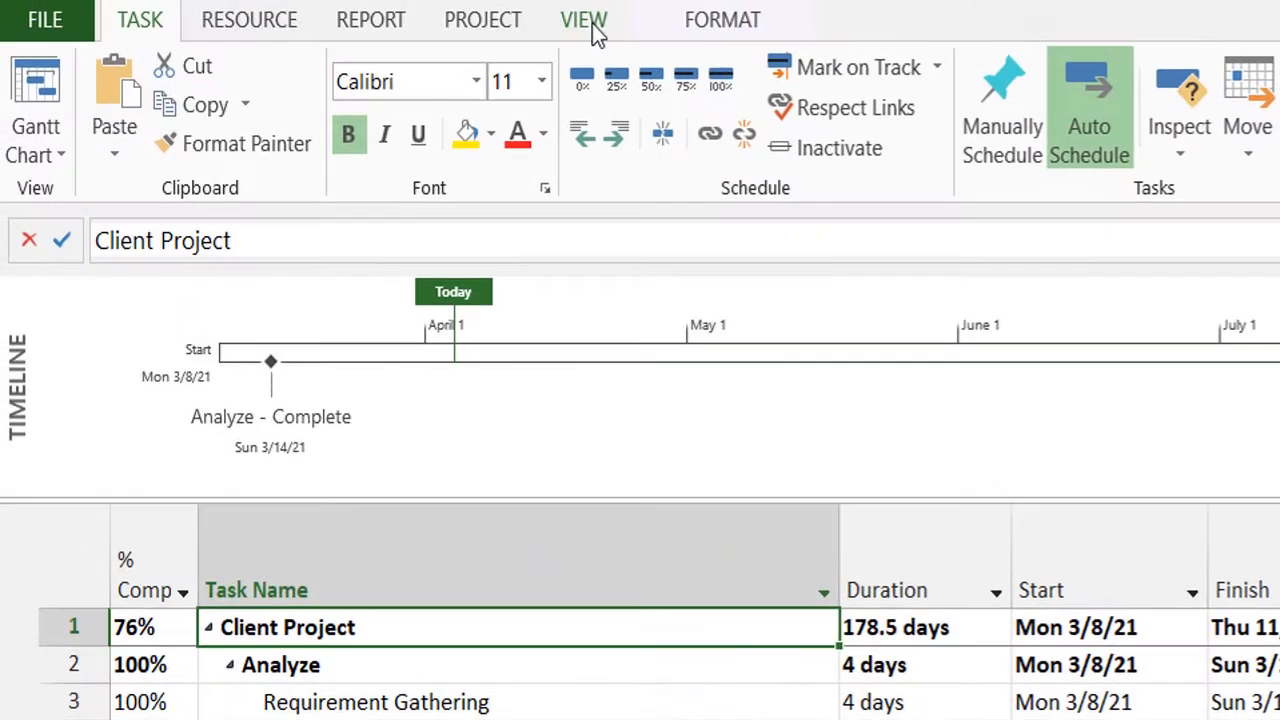
Group the tasks by Active v. Inactive, and collapse, re-expand and look through the Active: Yes group.
{"action": "left_click", "coordinate": [590, 22]}
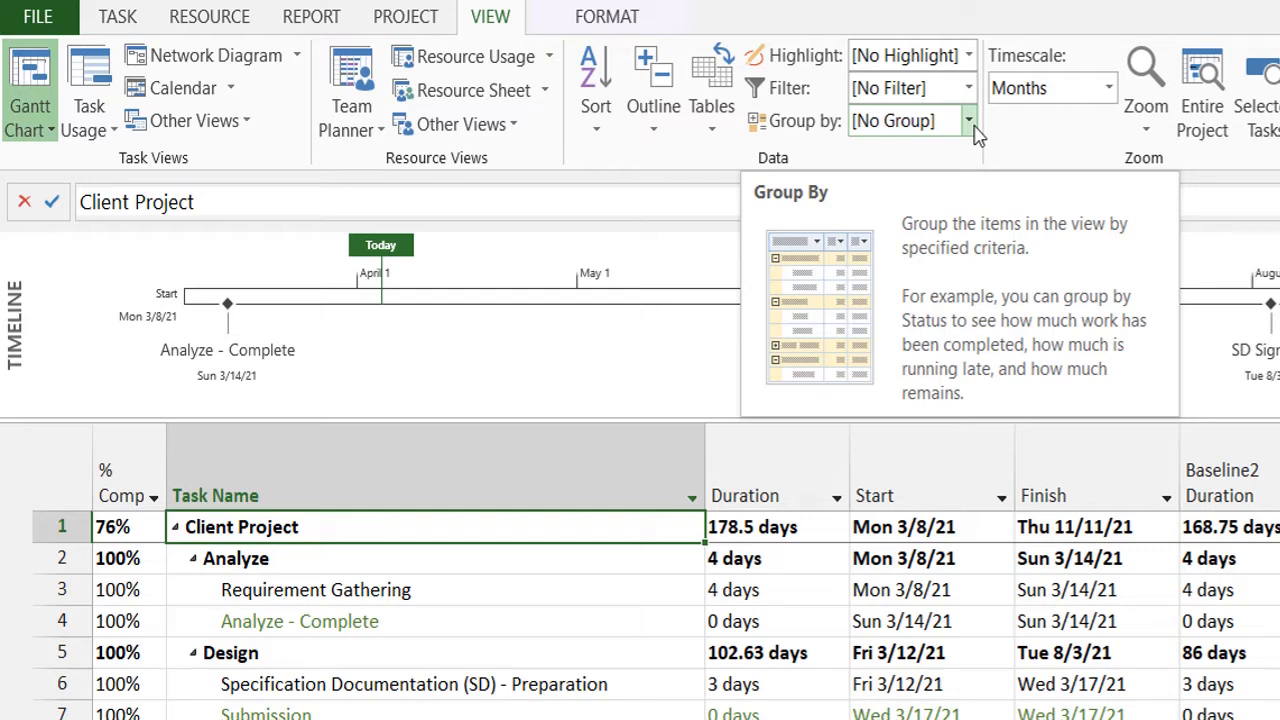
{"action": "left_click", "coordinate": [968, 121]}
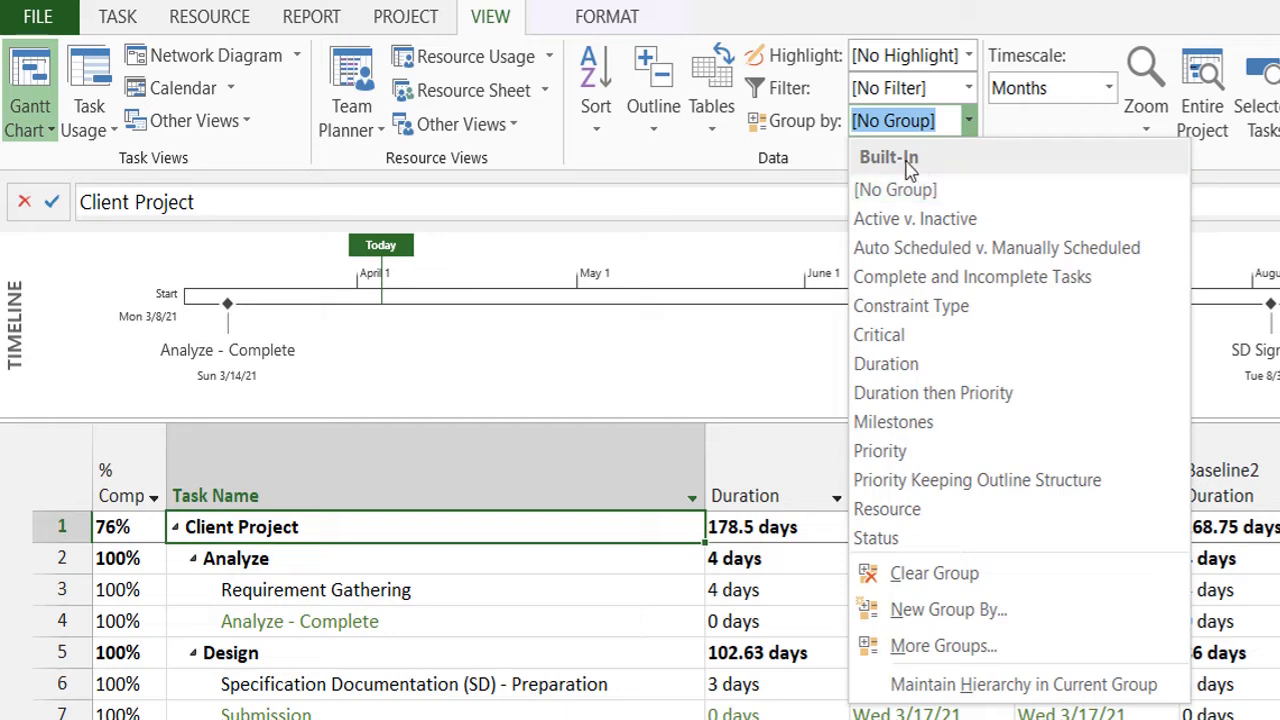
{"action": "left_click", "coordinate": [941, 220]}
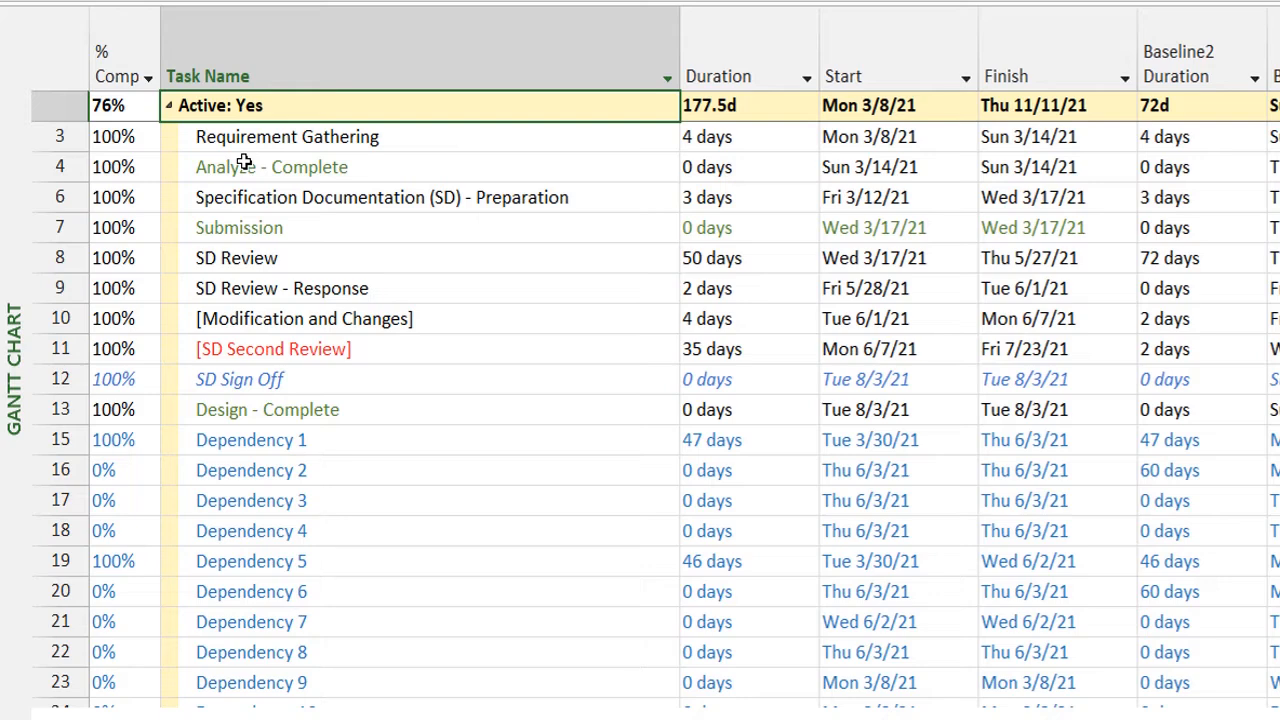
{"action": "left_click", "coordinate": [168, 107]}
{"action": "left_click", "coordinate": [168, 107]}
{"action": "scroll", "coordinate": [640, 400], "scroll_direction": "down", "scroll_amount": 7}
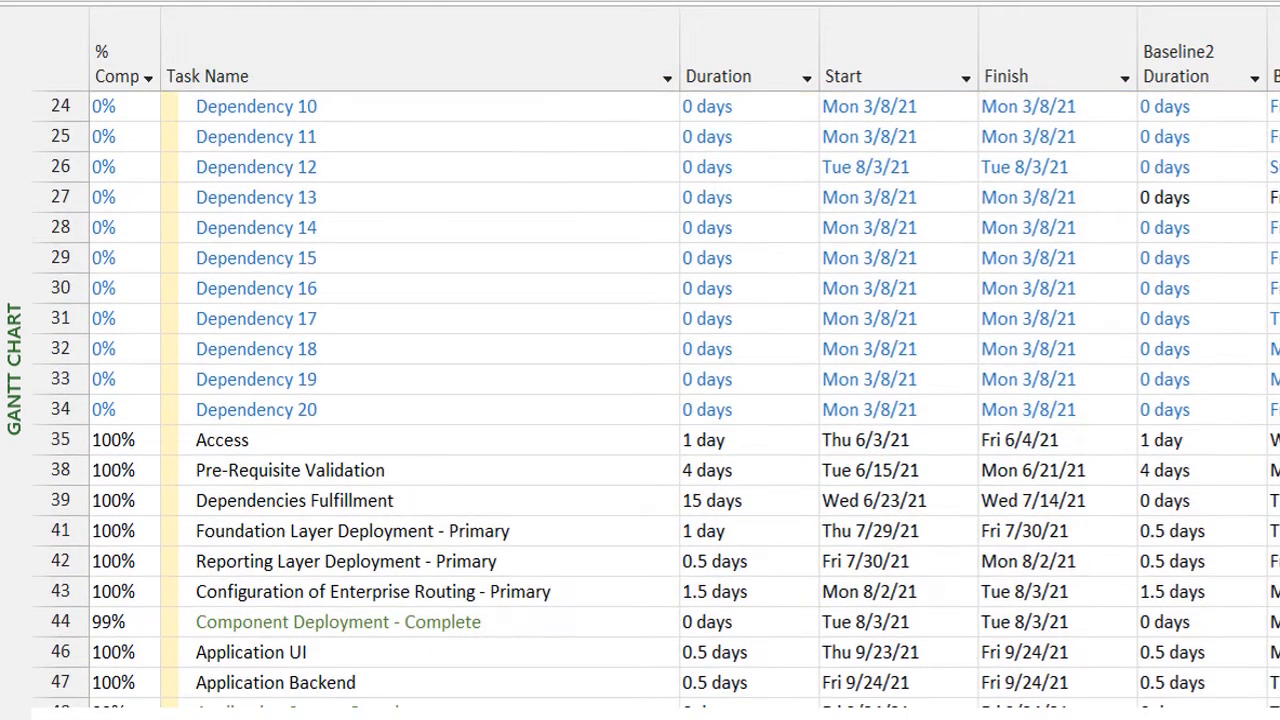
{"action": "scroll", "coordinate": [640, 400], "scroll_direction": "up", "scroll_amount": 7}
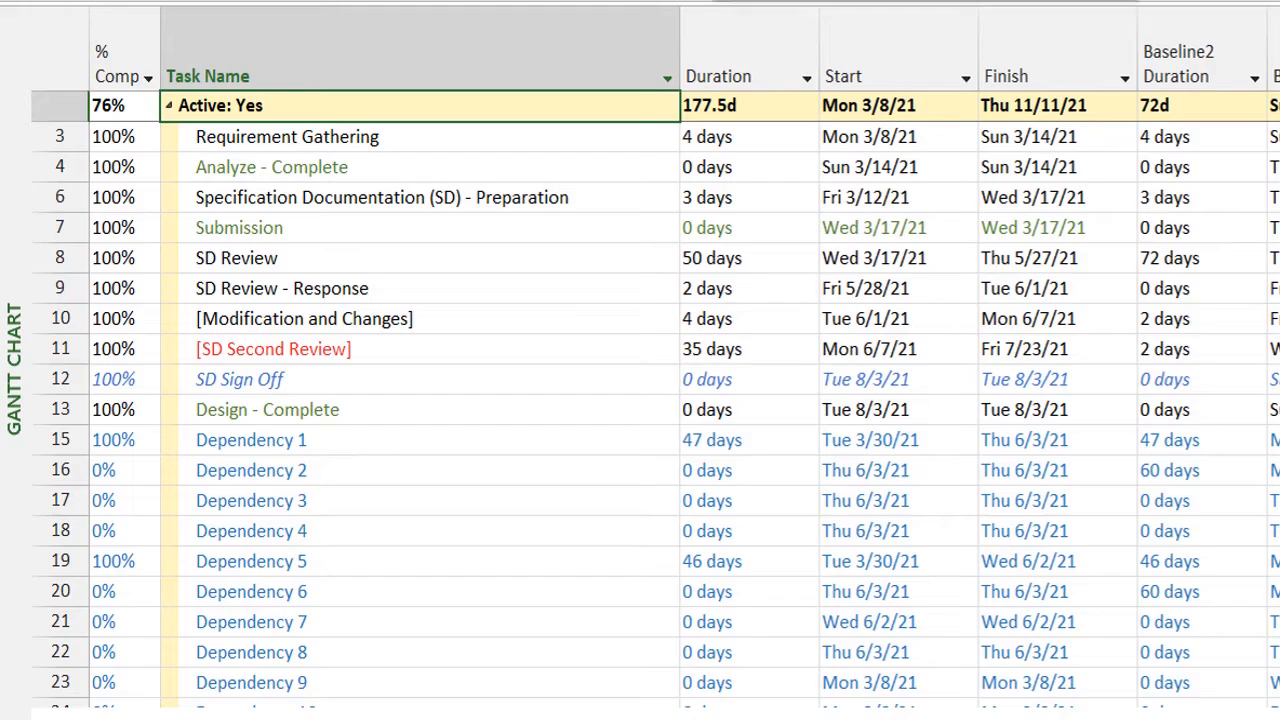
Remove the grouping from the task list and mark the Dependency 20 task as inactive.
{"action": "left_click", "coordinate": [965, 1]}
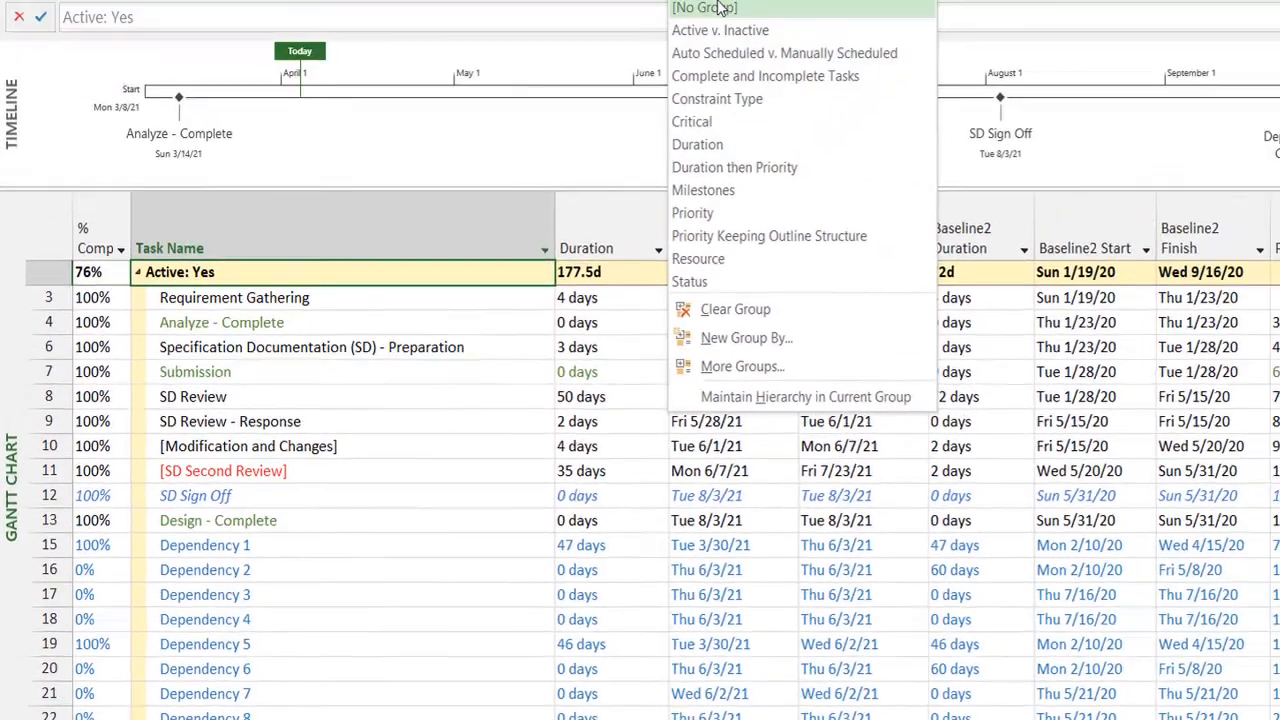
{"action": "left_click", "coordinate": [870, 0]}
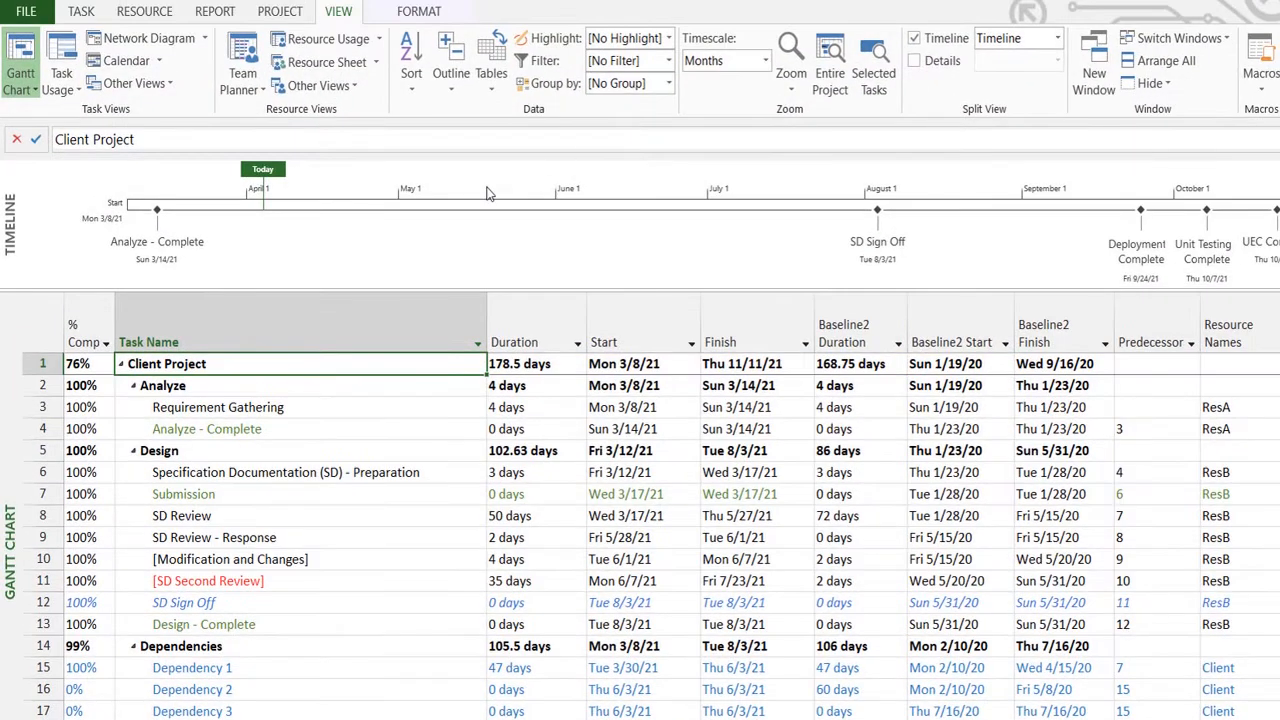
{"action": "left_click", "coordinate": [74, 19]}
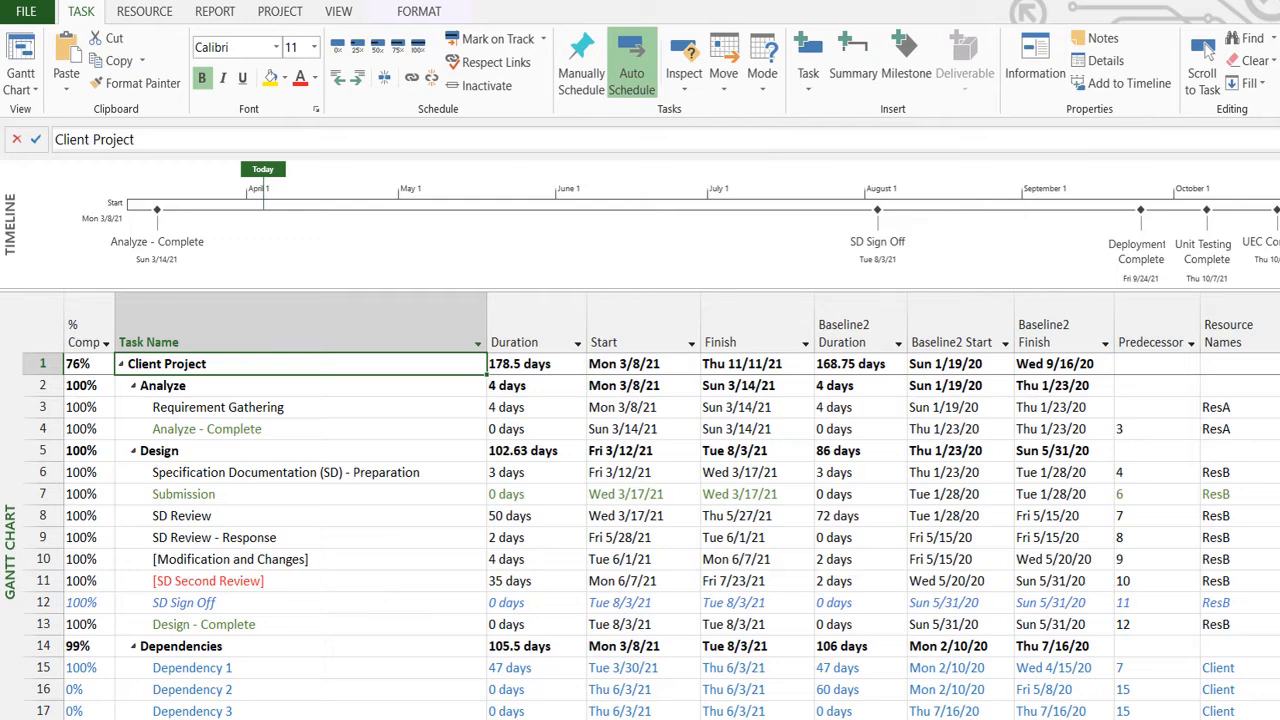
{"action": "scroll", "coordinate": [650, 540], "scroll_direction": "down", "scroll_amount": 7}
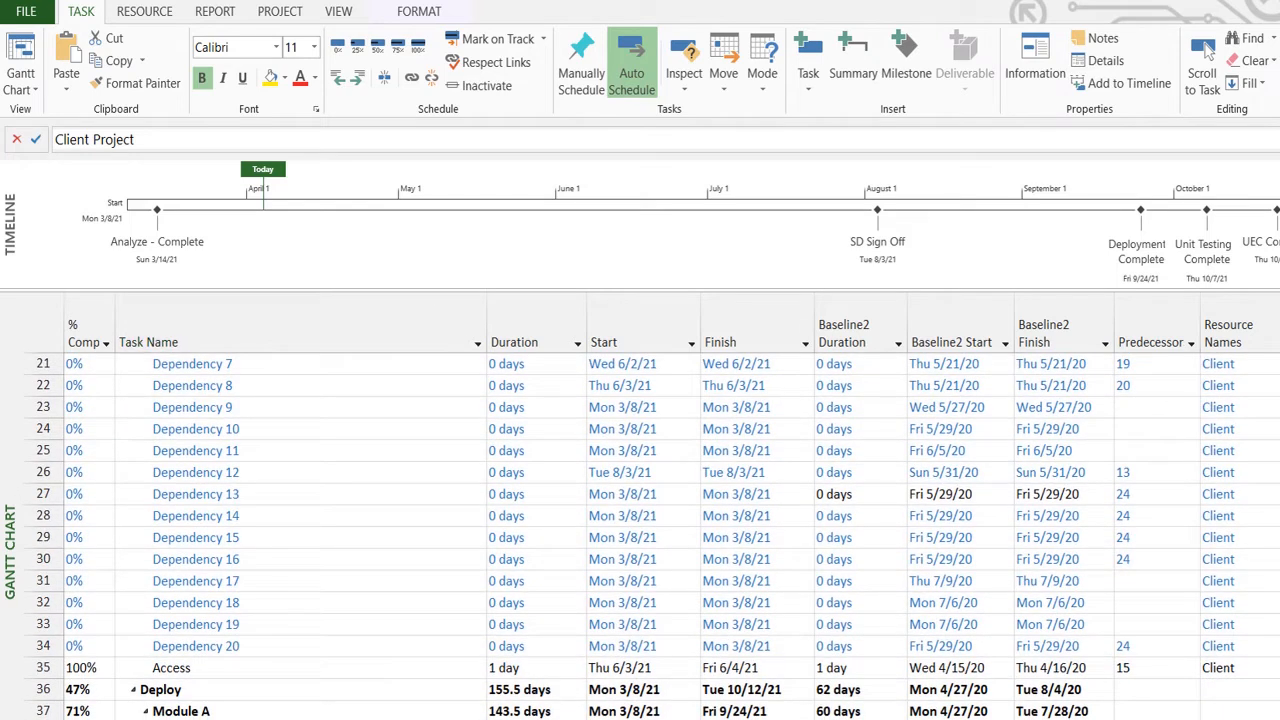
{"action": "left_click", "coordinate": [255, 647]}
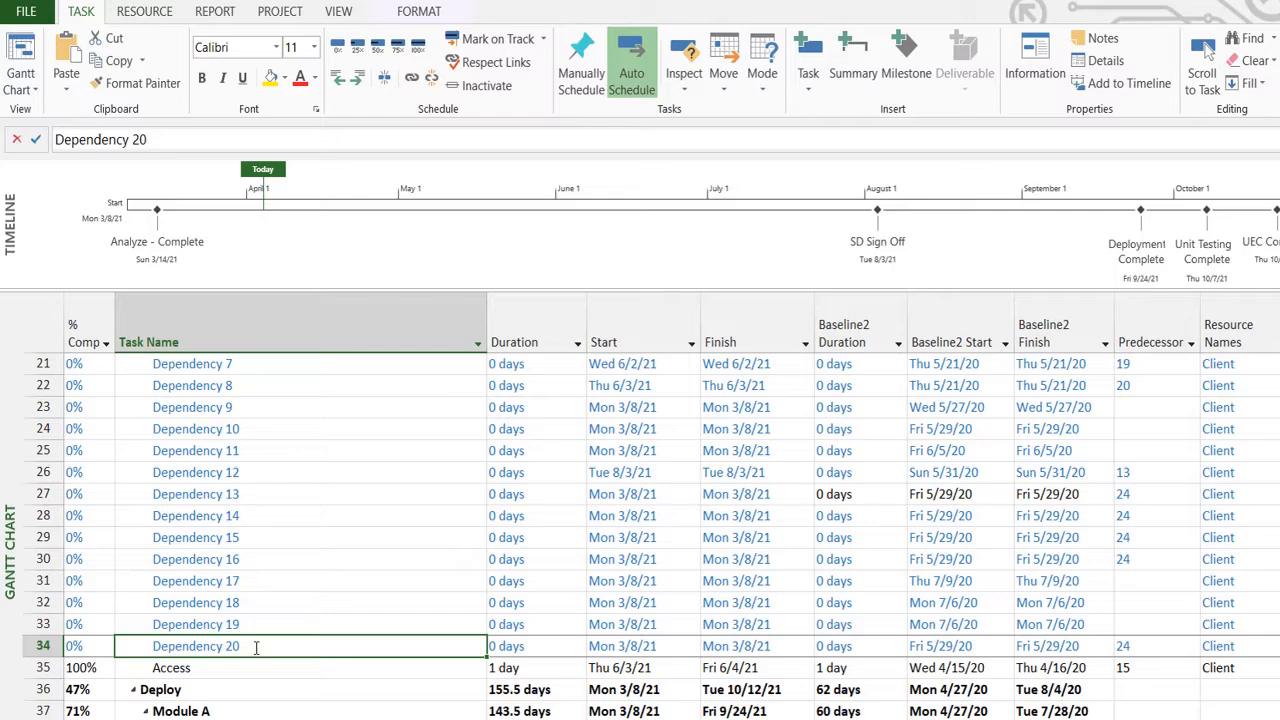
{"action": "double_click", "coordinate": [255, 647]}
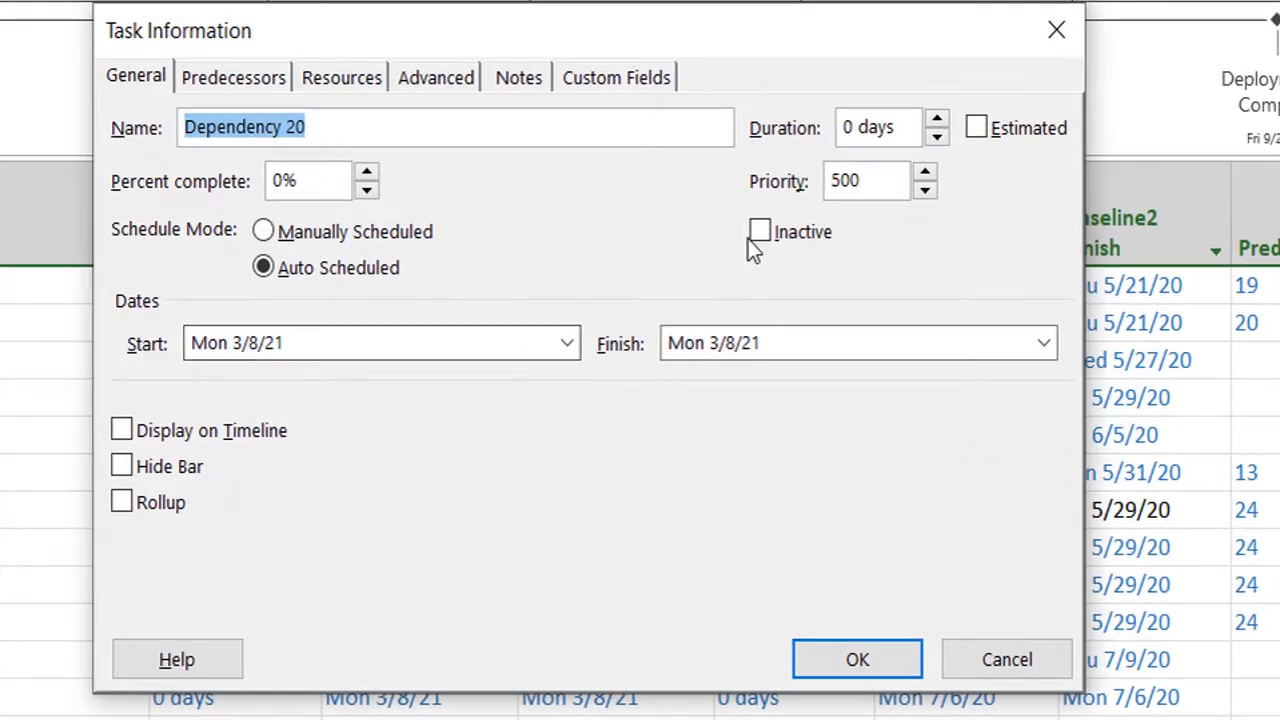
{"action": "left_click", "coordinate": [758, 231]}
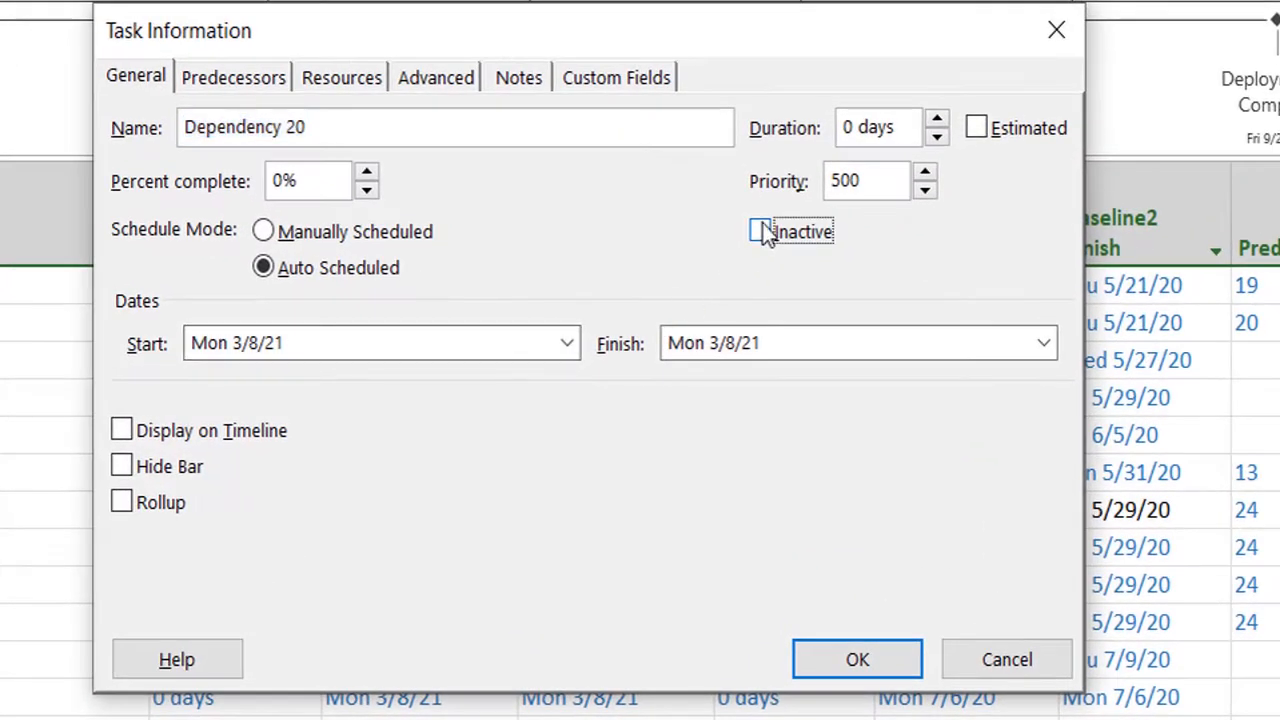
{"action": "left_click", "coordinate": [885, 675]}
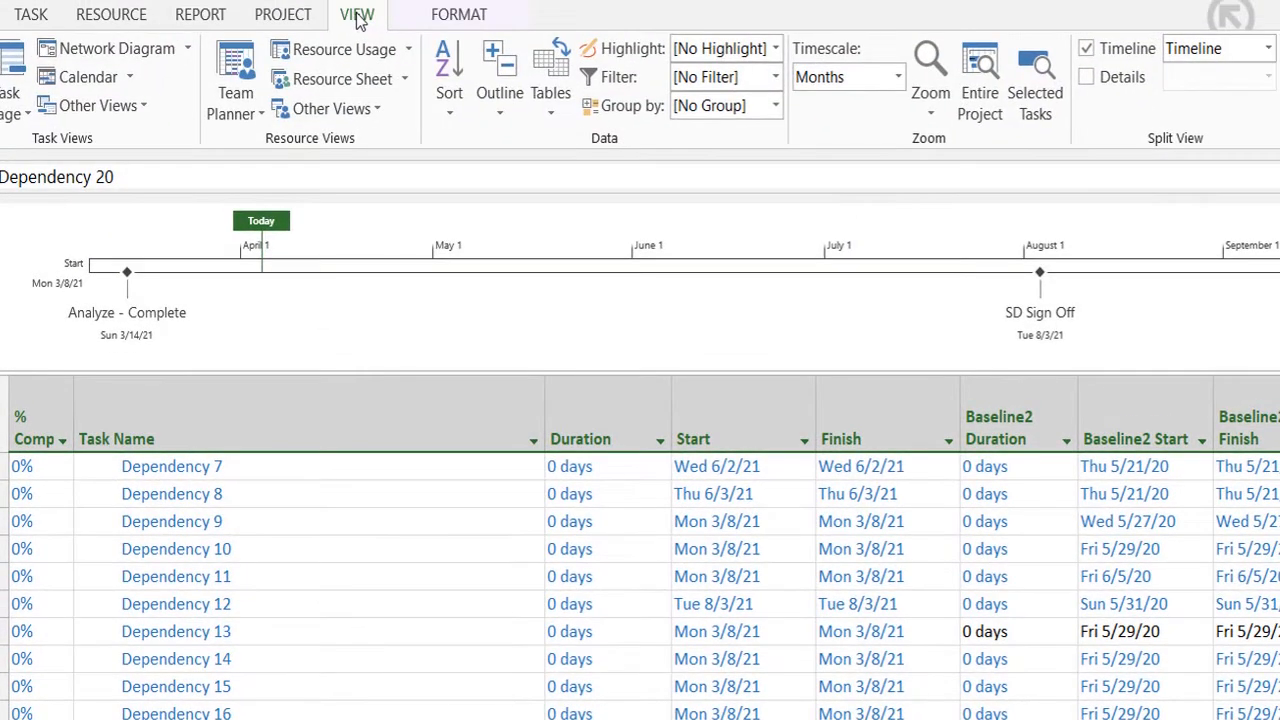
Group the tasks by Active v. Inactive again and examine Dependency 20 and the Active: No and Active: Yes groups.
{"action": "left_click", "coordinate": [775, 105]}
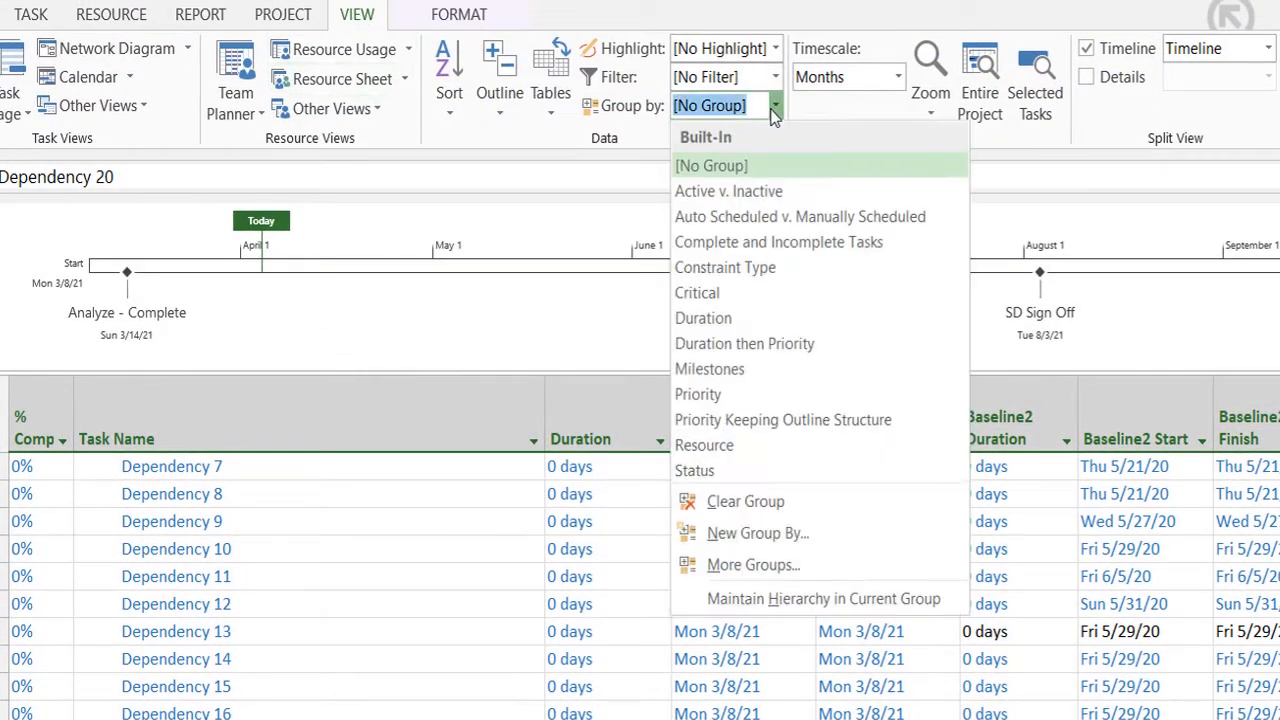
{"action": "left_click", "coordinate": [750, 193]}
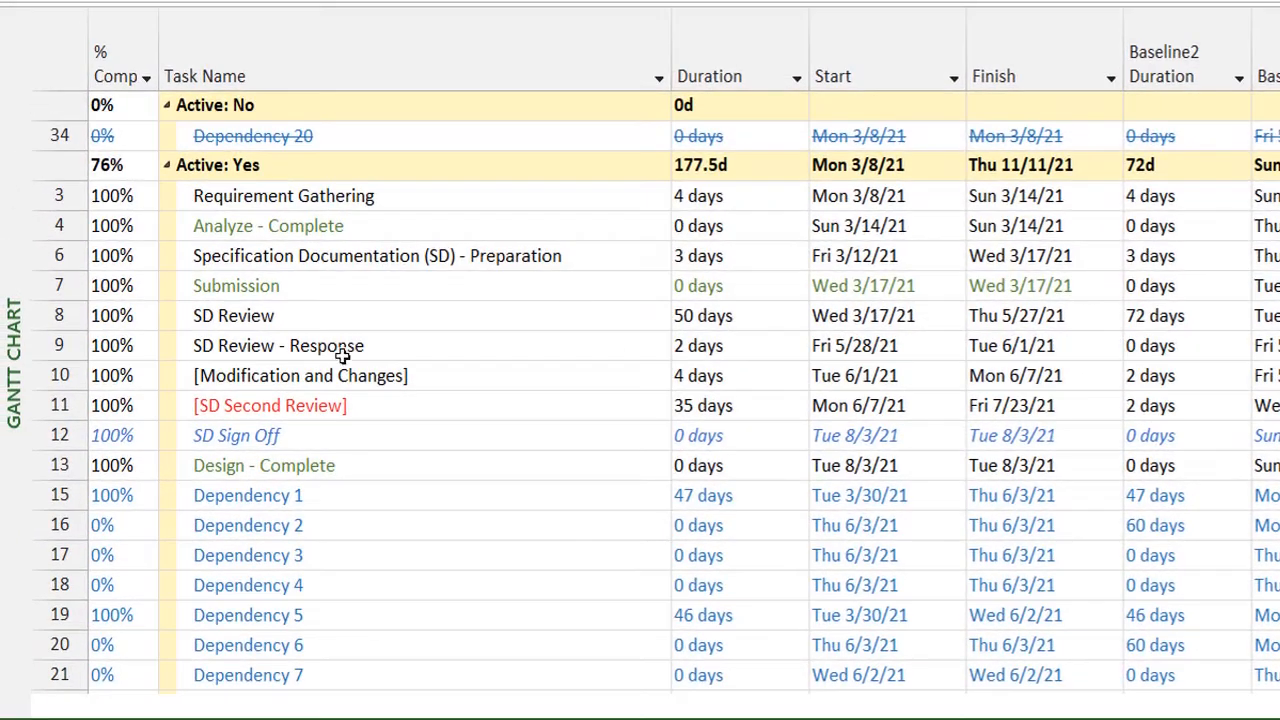
{"action": "left_click", "coordinate": [205, 108]}
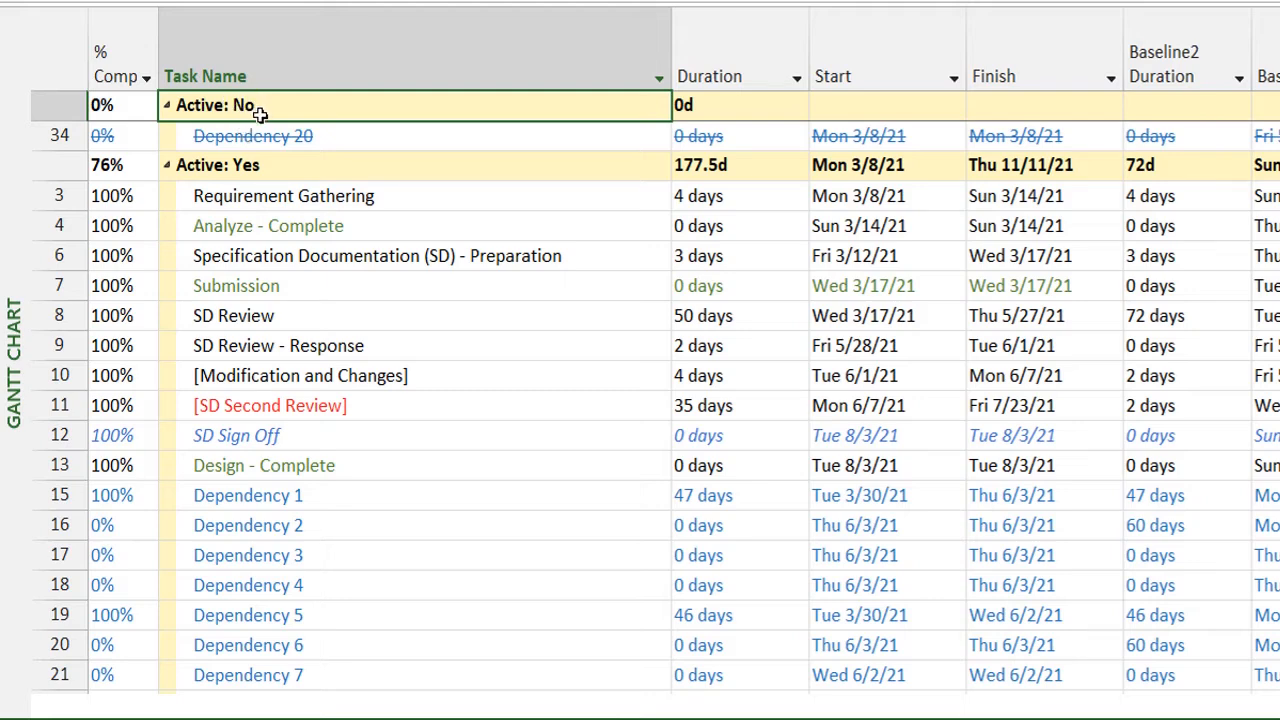
{"action": "left_click", "coordinate": [312, 137]}
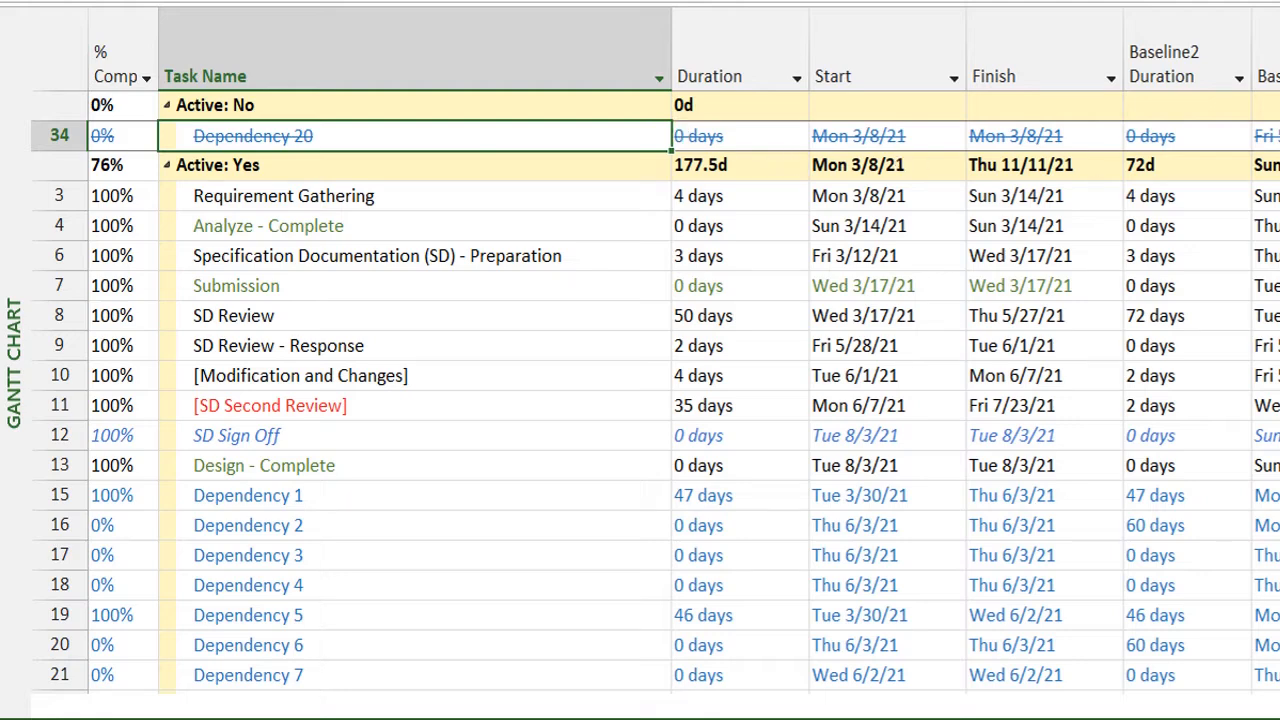
{"action": "left_click", "coordinate": [393, 156]}
{"action": "left_click", "coordinate": [403, 141]}
{"action": "left_click", "coordinate": [287, 166]}
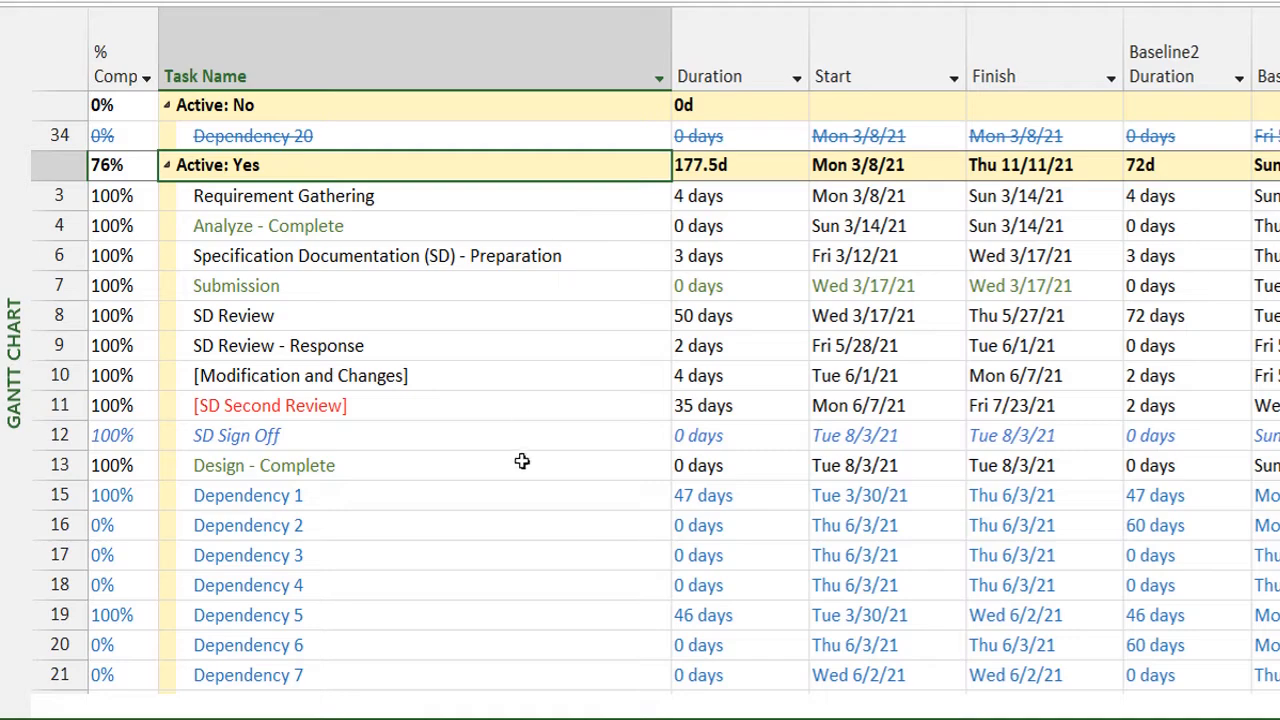
Group the tasks by Auto Scheduled v. Manually Scheduled, and collapse and re-expand the Auto Scheduled group.
{"action": "left_click", "coordinate": [960, 2]}
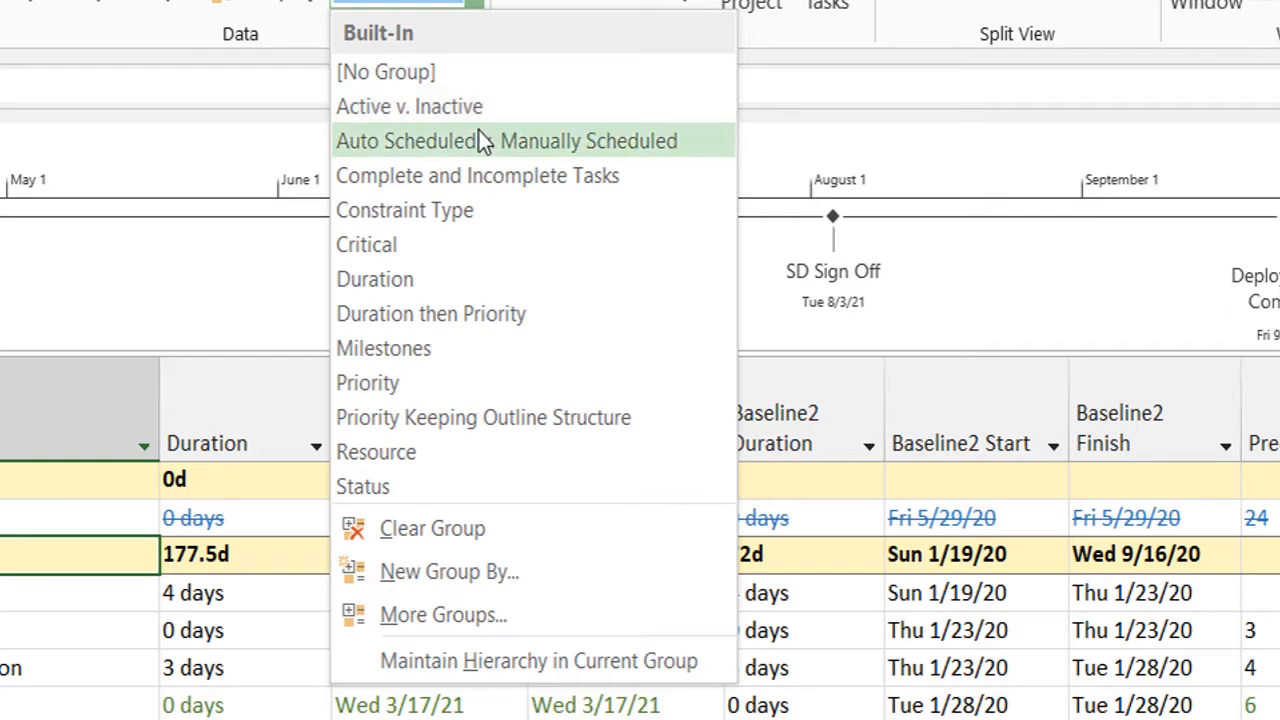
{"action": "left_click", "coordinate": [478, 141]}
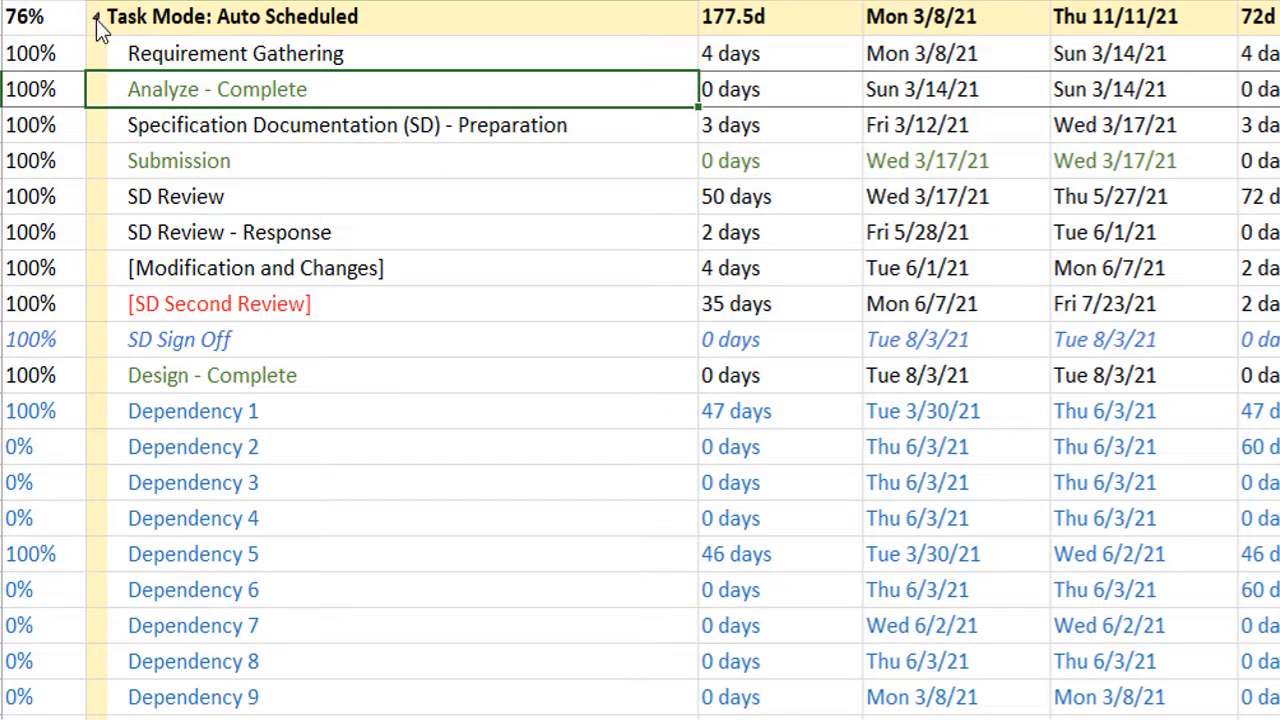
{"action": "left_click", "coordinate": [95, 16]}
{"action": "left_click", "coordinate": [95, 16]}
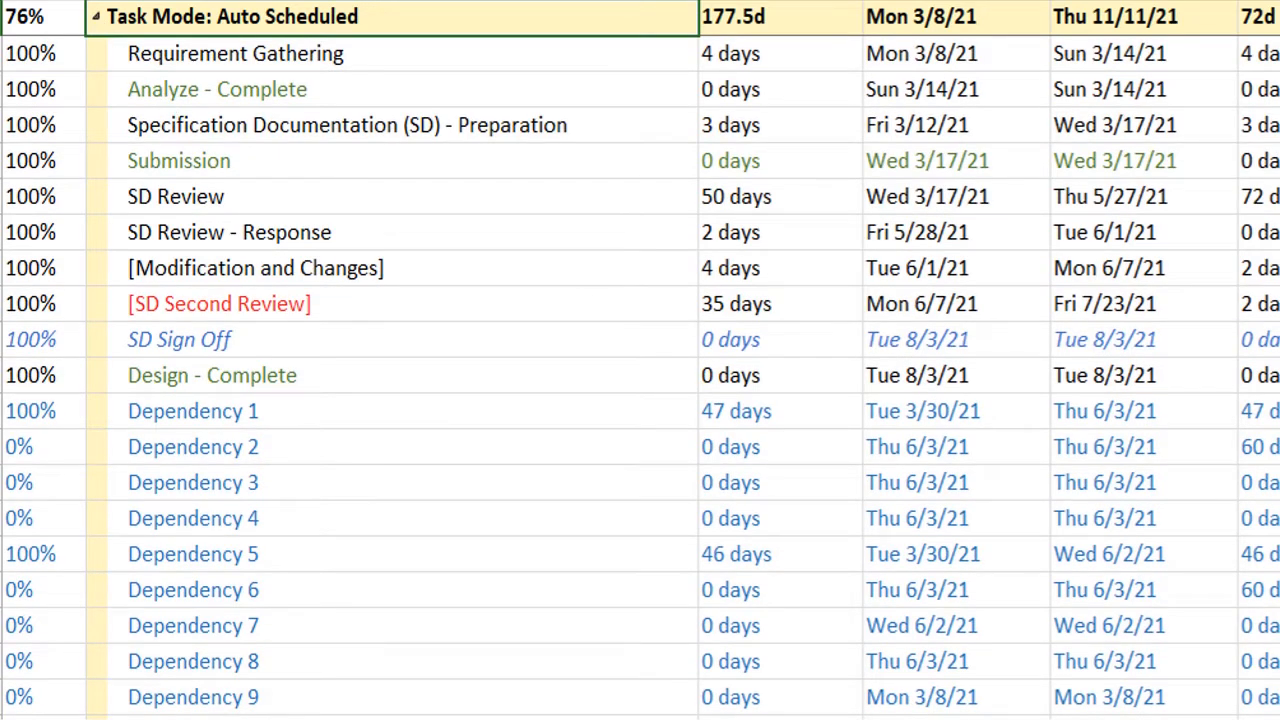
Group the tasks by Complete and Incomplete Tasks, collapse the completion groups, and expand only the 0% complete group.
{"action": "left_click", "coordinate": [428, 30]}
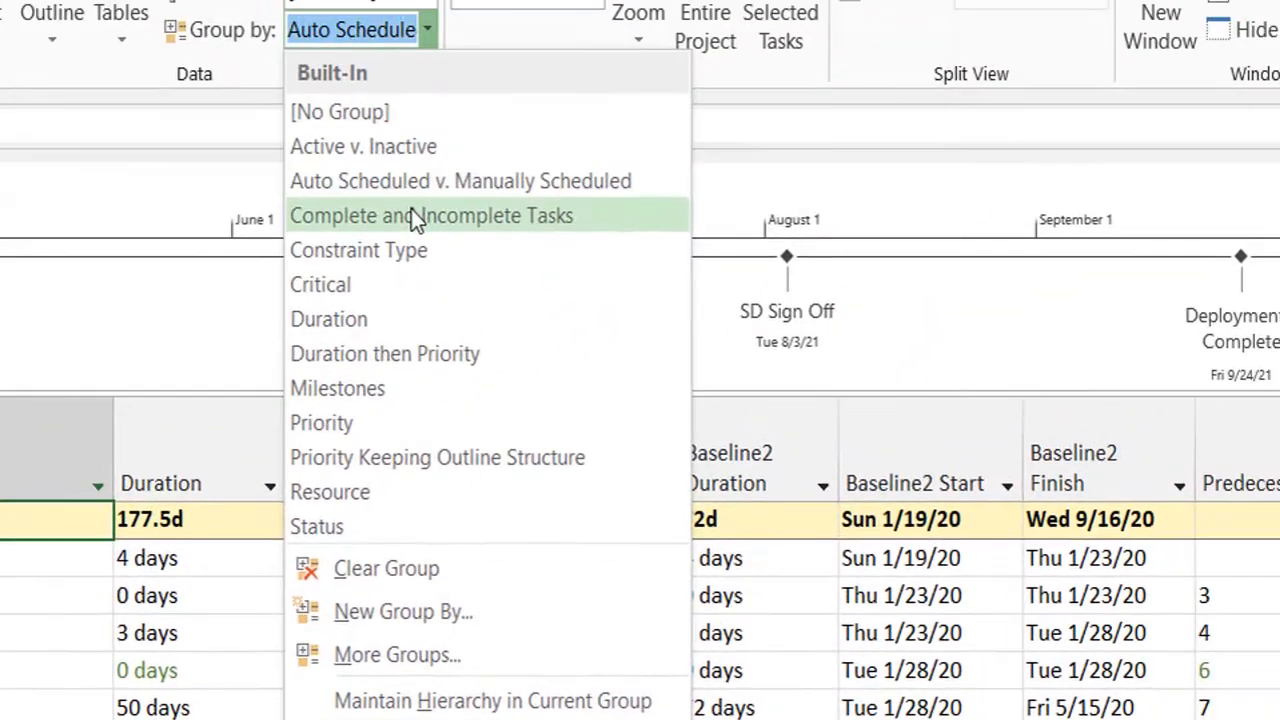
{"action": "left_click", "coordinate": [543, 219]}
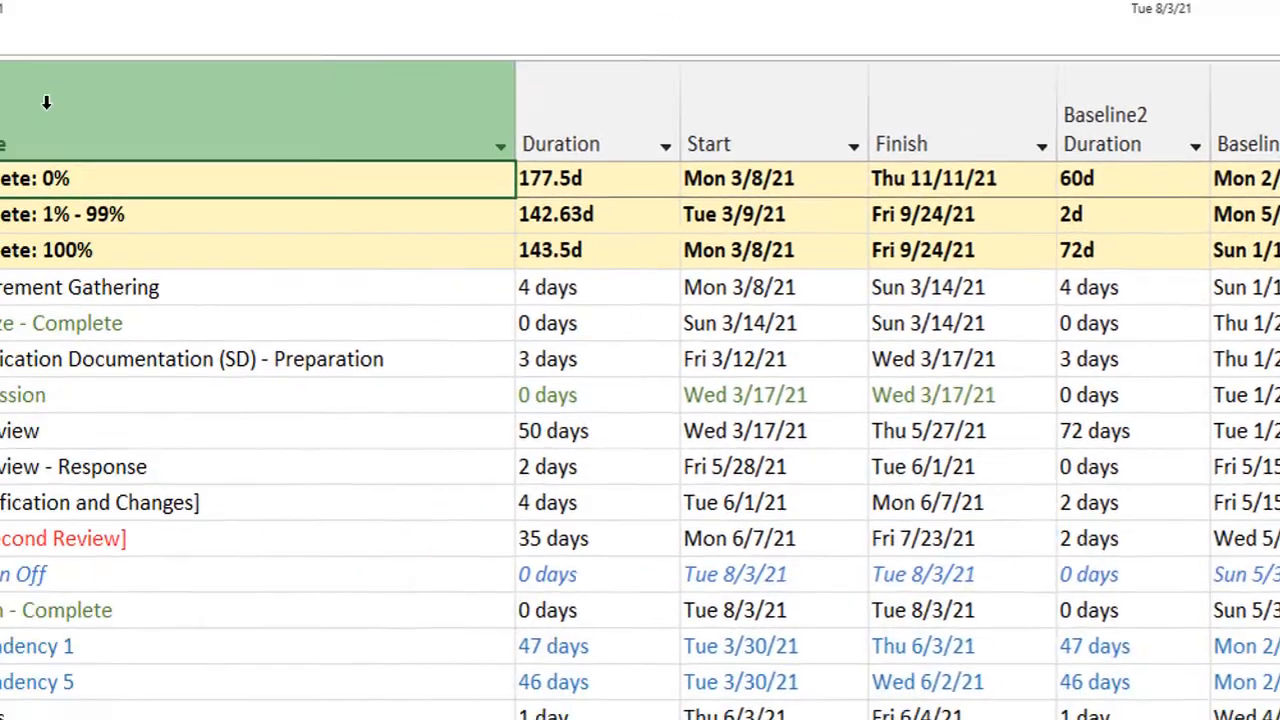
{"action": "left_click", "coordinate": [101, 26]}
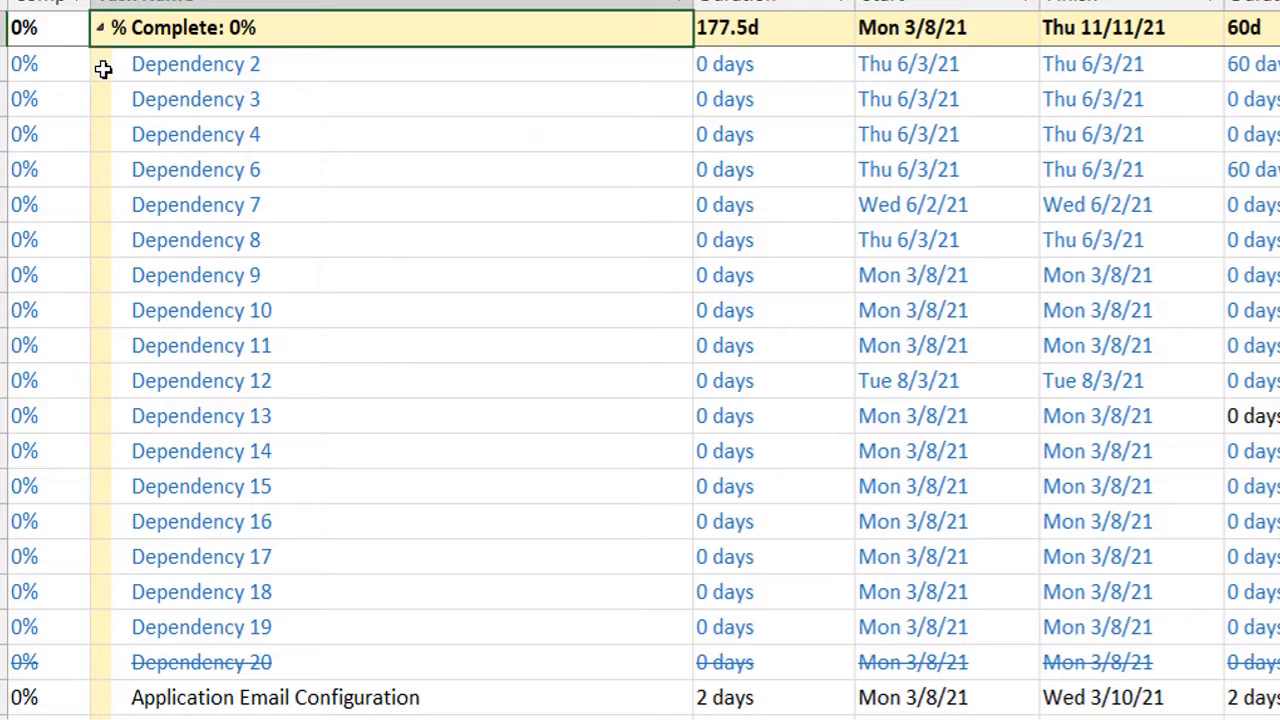
{"action": "left_click", "coordinate": [100, 27]}
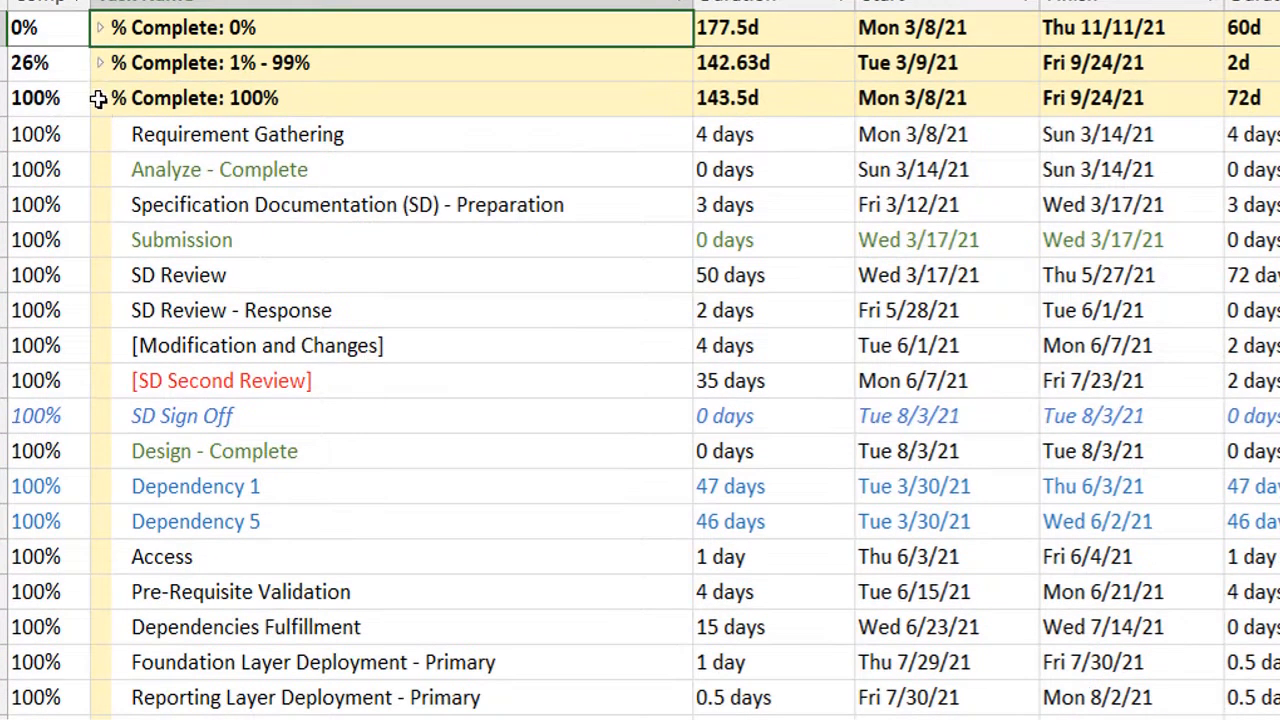
{"action": "left_click", "coordinate": [99, 98]}
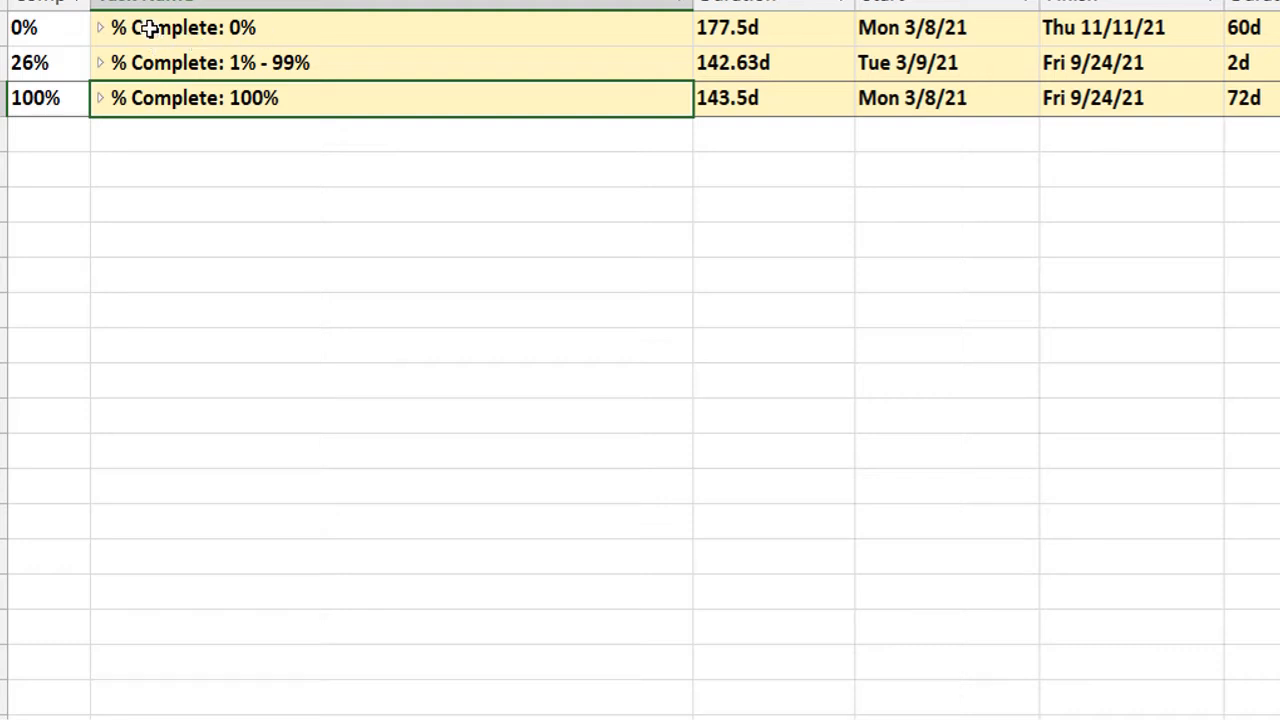
{"action": "left_click", "coordinate": [99, 28]}
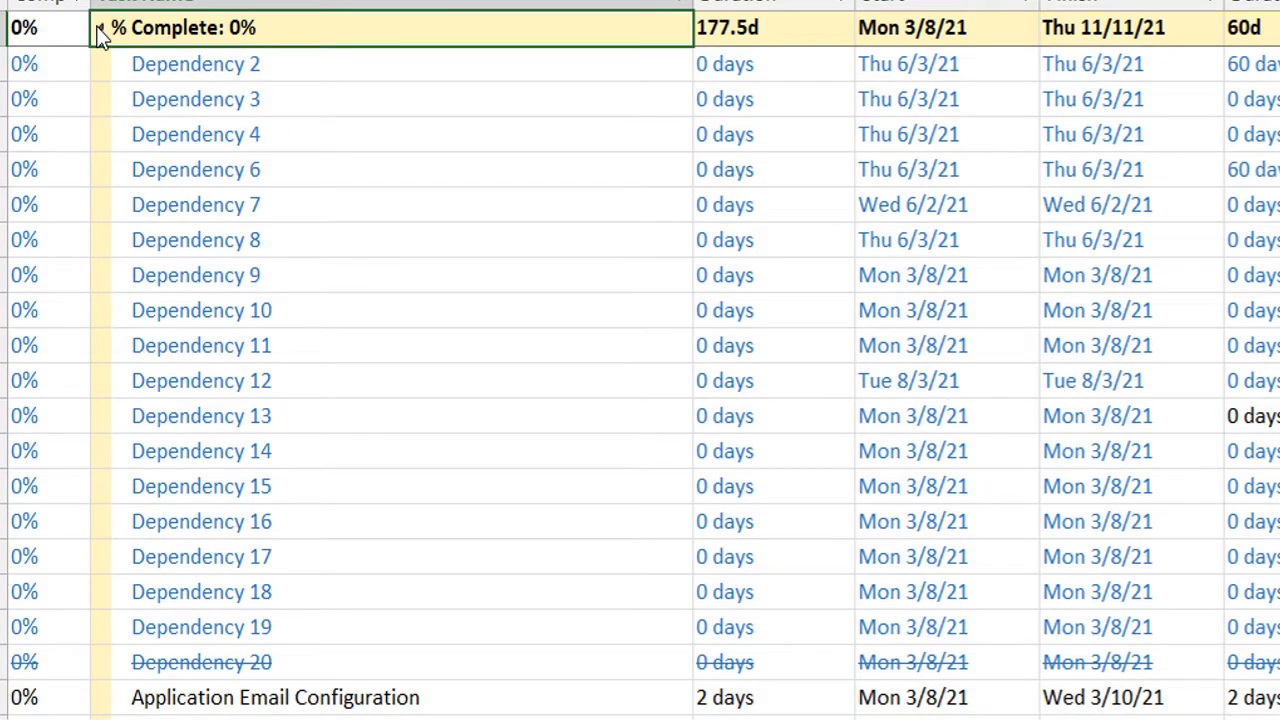
Examine the tasks in the % Complete: 0% group through to Project Complete, and collapse the group.
{"action": "key", "text": "Down"}
{"action": "key", "text": "Down"}
{"action": "key", "text": "Down"}
{"action": "key", "text": "Down"}
{"action": "key", "text": "Down"}
{"action": "key", "text": "Down"}
{"action": "key", "text": "Down"}
{"action": "key", "text": "Down"}
{"action": "key", "text": "Down"}
{"action": "key", "text": "Down"}
{"action": "key", "text": "Down"}
{"action": "key", "text": "Down"}
{"action": "key", "text": "Down"}
{"action": "key", "text": "Down"}
{"action": "key", "text": "Down"}
{"action": "key", "text": "Down"}
{"action": "key", "text": "Down"}
{"action": "key", "text": "Down"}
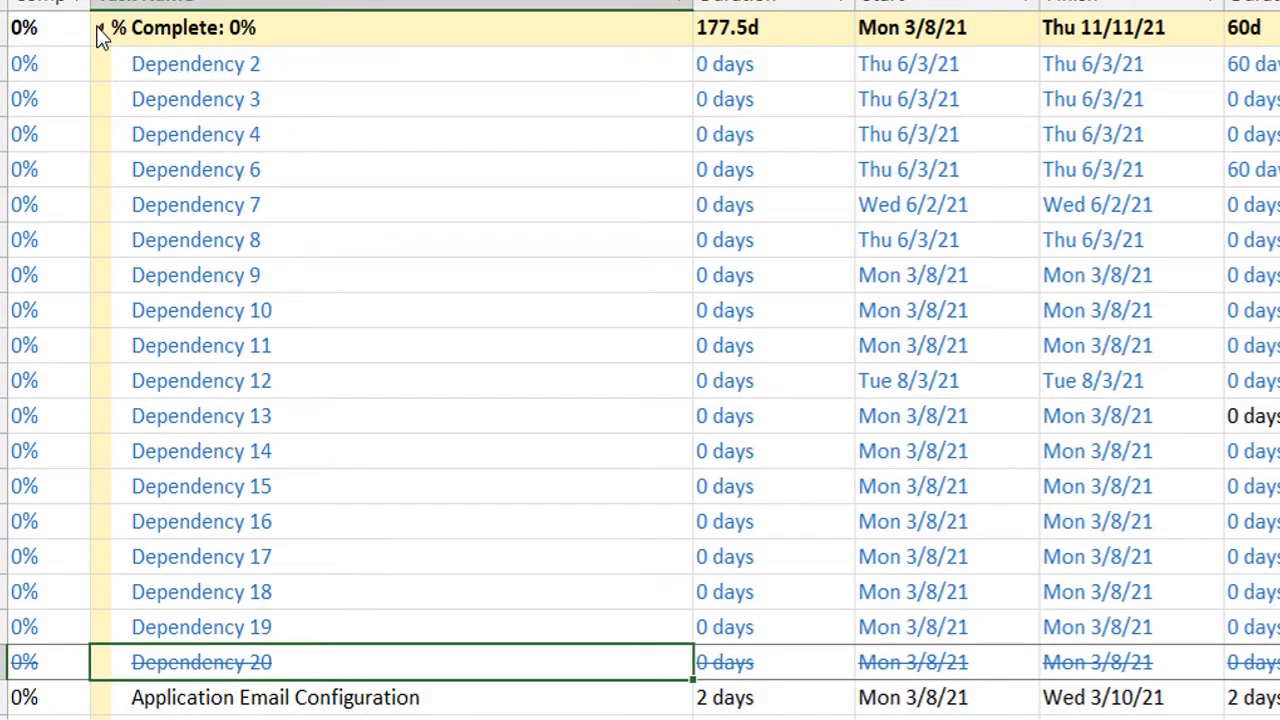
{"action": "key", "text": "Down"}
{"action": "key", "text": "Down"}
{"action": "key", "text": "Down"}
{"action": "key", "text": "Down"}
{"action": "key", "text": "Down"}
{"action": "key", "text": "Down"}
{"action": "key", "text": "Down"}
{"action": "key", "text": "Down"}
{"action": "key", "text": "Down"}
{"action": "key", "text": "Down"}
{"action": "key", "text": "Down"}
{"action": "key", "text": "Down"}
{"action": "key", "text": "Down"}
{"action": "key", "text": "Down"}
{"action": "key", "text": "Down"}
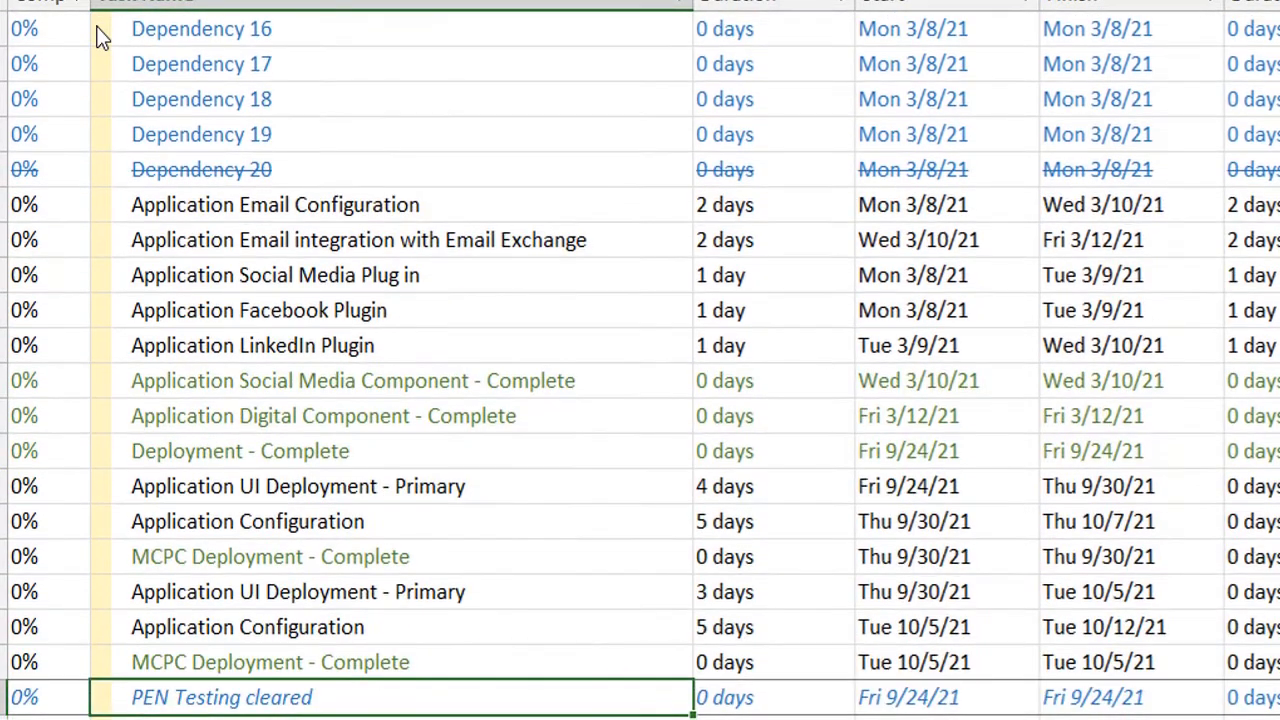
{"action": "key", "text": "Down"}
{"action": "key", "text": "Down"}
{"action": "key", "text": "Down"}
{"action": "key", "text": "Down"}
{"action": "key", "text": "Down"}
{"action": "key", "text": "Down"}
{"action": "key", "text": "Down"}
{"action": "key", "text": "Down"}
{"action": "key", "text": "Down"}
{"action": "key", "text": "Down"}
{"action": "key", "text": "Down"}
{"action": "key", "text": "Down"}
{"action": "key", "text": "Down"}
{"action": "key", "text": "Down"}
{"action": "key", "text": "Down"}
{"action": "key", "text": "Down"}
{"action": "key", "text": "Down"}
{"action": "key", "text": "Down"}
{"action": "key", "text": "Down"}
{"action": "key", "text": "Down"}
{"action": "key", "text": "Down"}
{"action": "key", "text": "Down"}
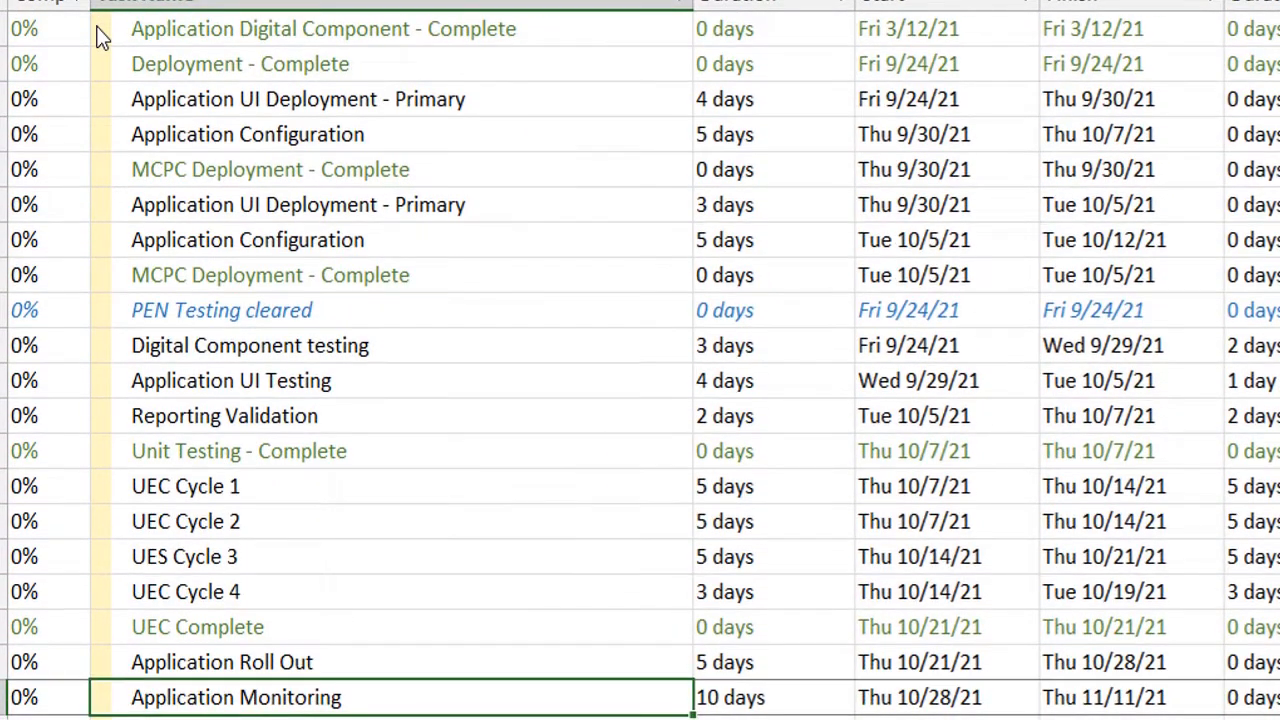
{"action": "key", "text": "Up"}
{"action": "key", "text": "Up"}
{"action": "key", "text": "Up"}
{"action": "key", "text": "Up"}
{"action": "key", "text": "Up"}
{"action": "key", "text": "Up"}
{"action": "key", "text": "Up"}
{"action": "key", "text": "Up"}
{"action": "key", "text": "Up"}
{"action": "key", "text": "Up"}
{"action": "key", "text": "Up"}
{"action": "key", "text": "Up"}
{"action": "key", "text": "Up"}
{"action": "key", "text": "Up"}
{"action": "key", "text": "Up"}
{"action": "key", "text": "Up"}
{"action": "key", "text": "Up"}
{"action": "key", "text": "Up"}
{"action": "key", "text": "Up"}
{"action": "key", "text": "Up"}
{"action": "key", "text": "Up"}
{"action": "key", "text": "Up"}
{"action": "key", "text": "Up"}
{"action": "key", "text": "Up"}
{"action": "key", "text": "Up"}
{"action": "key", "text": "Up"}
{"action": "key", "text": "Up"}
{"action": "key", "text": "Up"}
{"action": "key", "text": "Up"}
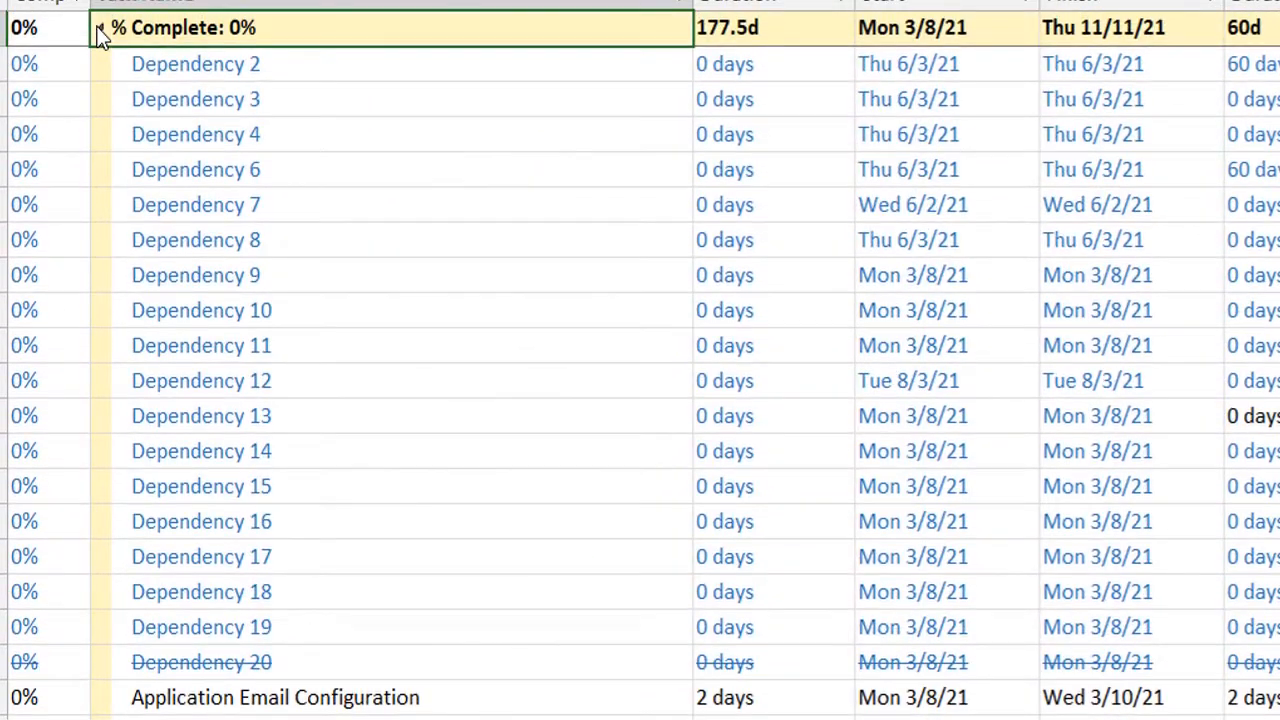
{"action": "left_click", "coordinate": [100, 30]}
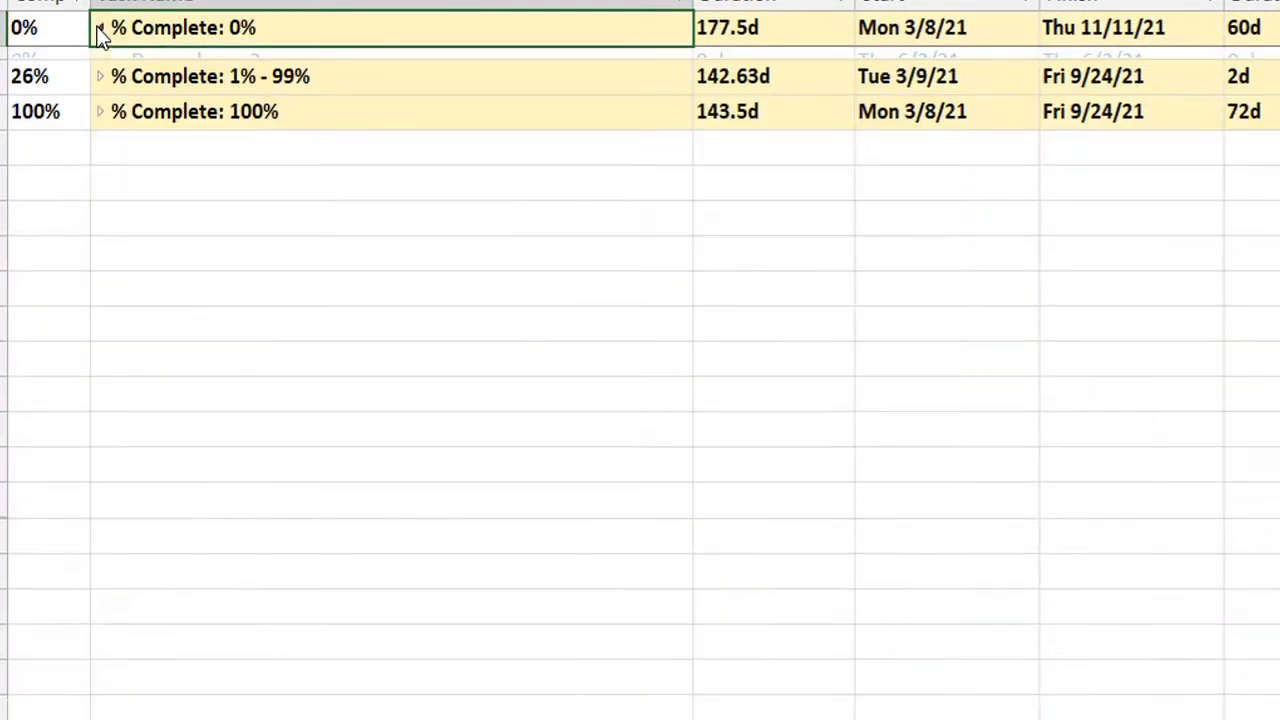
Expand the % Complete: 1% - 99% group, step through its partially completed tasks, and collapse it again.
{"action": "left_click", "coordinate": [99, 68]}
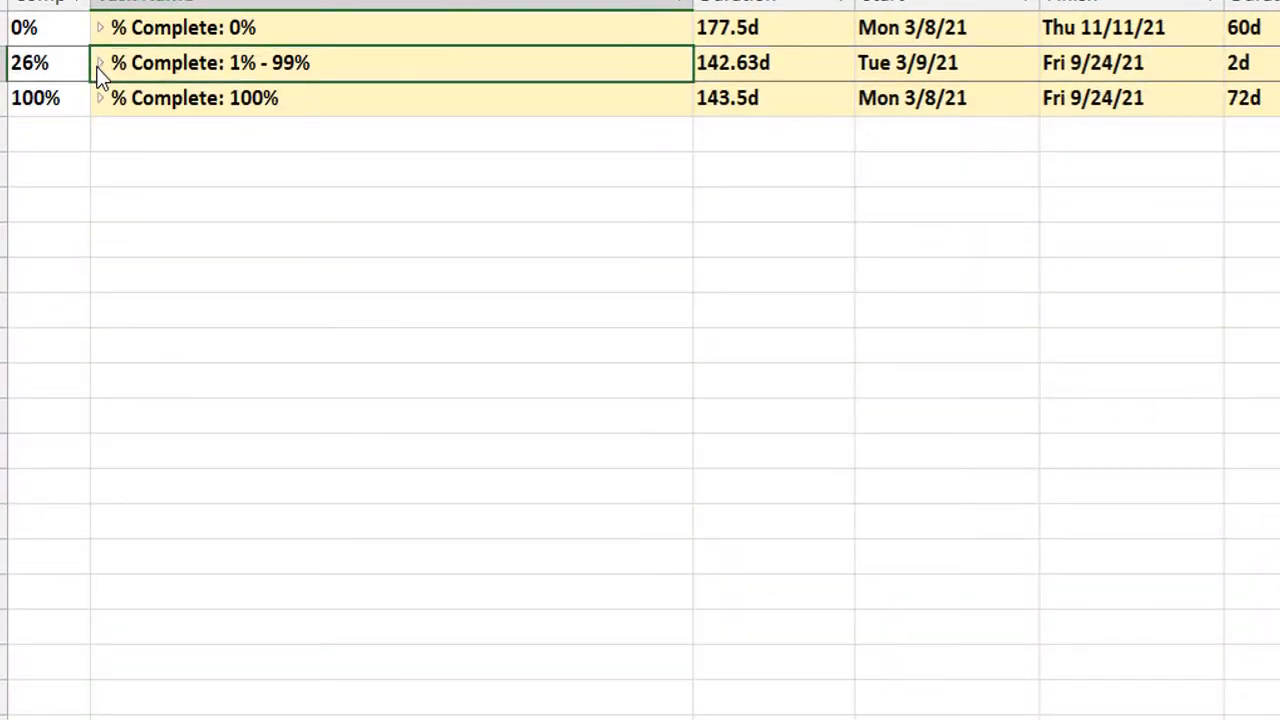
{"action": "key", "text": "Down"}
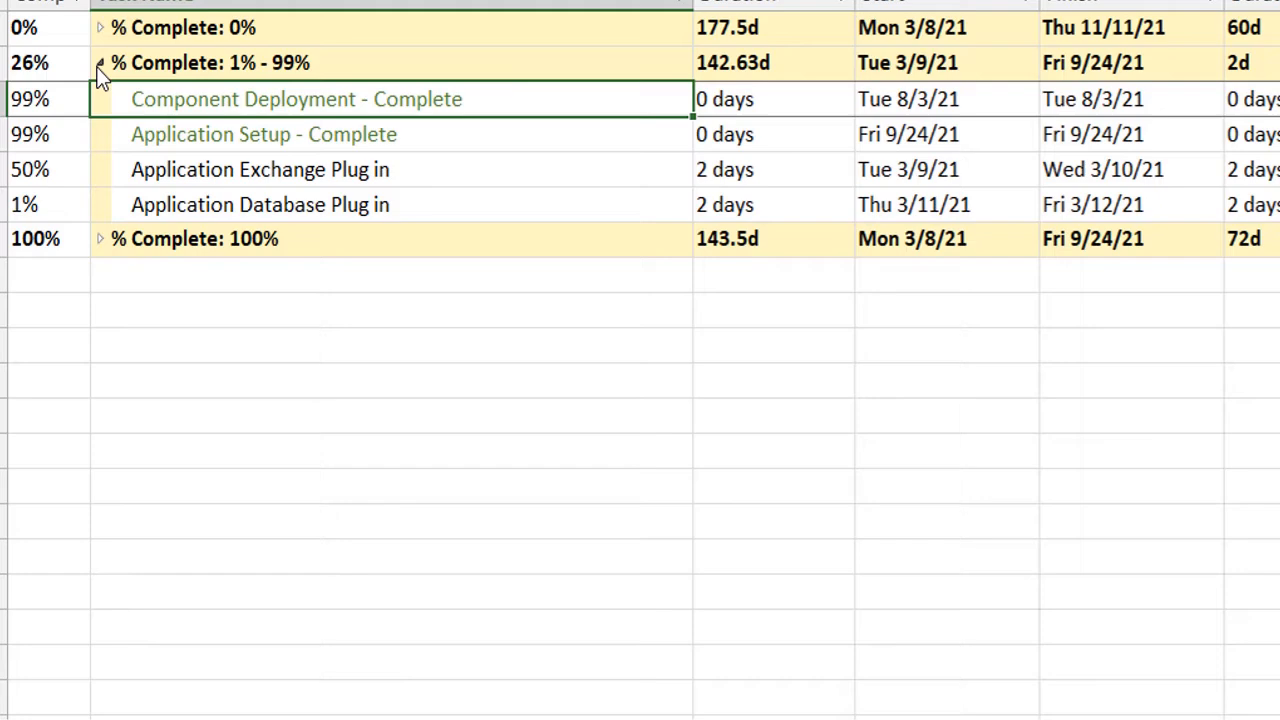
{"action": "key", "text": "Down"}
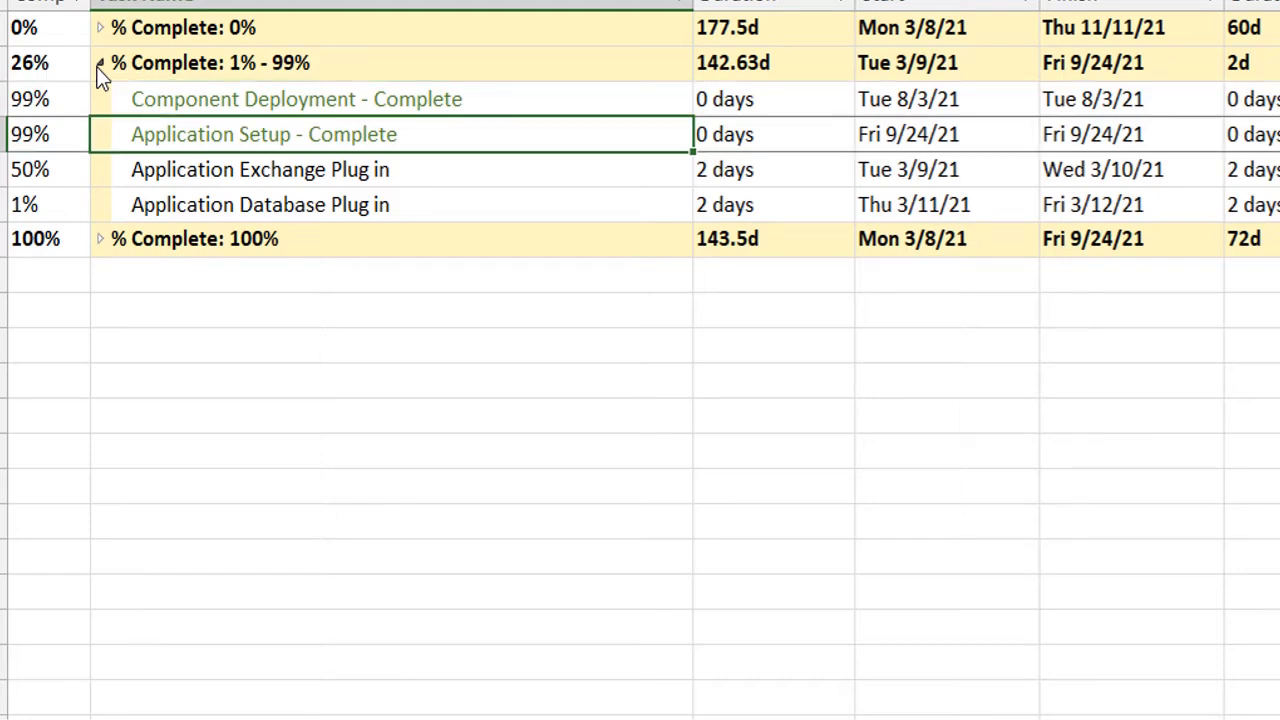
{"action": "key", "text": "Down"}
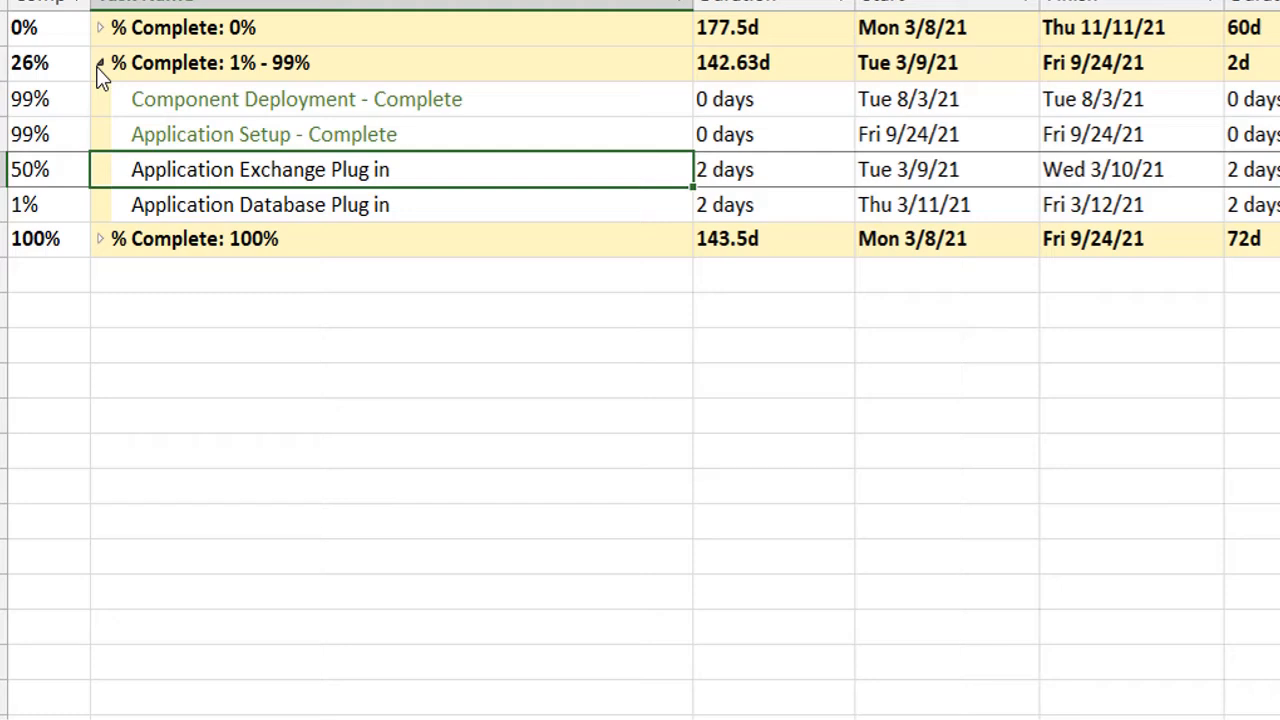
{"action": "left_click", "coordinate": [100, 65]}
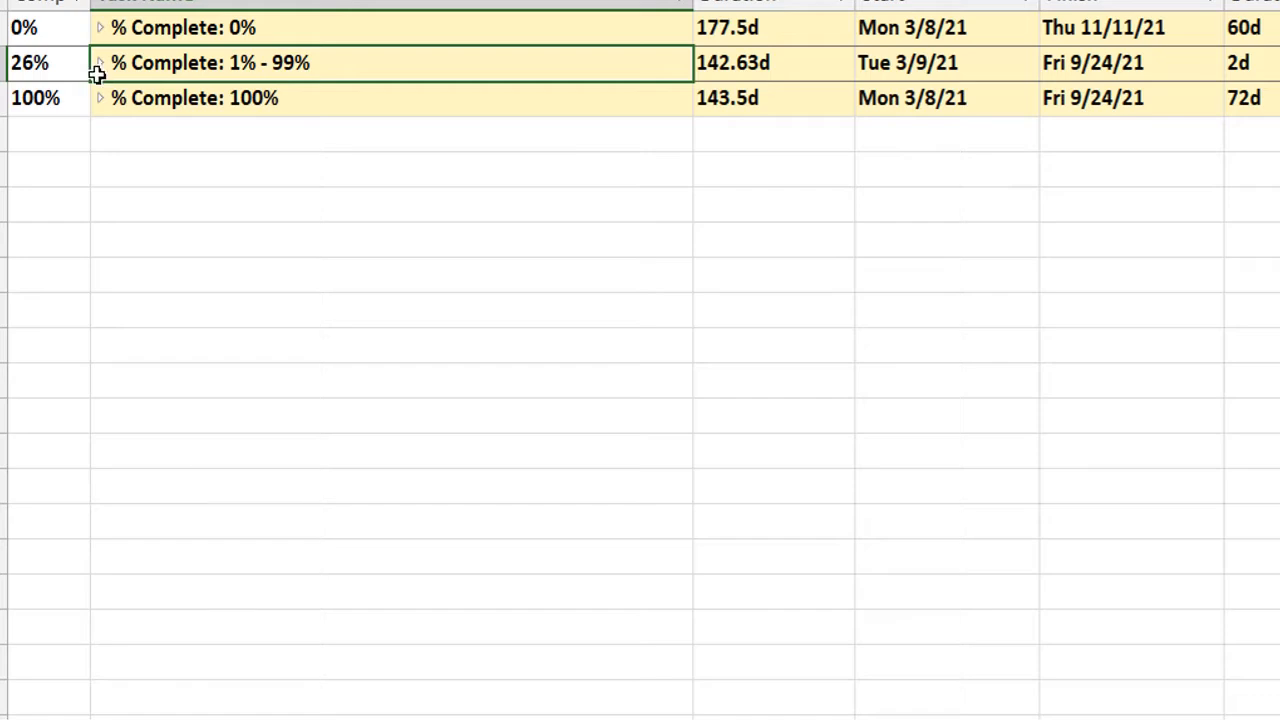
Expand the % Complete: 100% group, examine its completed tasks down to the end of the list, and collapse it.
{"action": "left_click", "coordinate": [100, 99]}
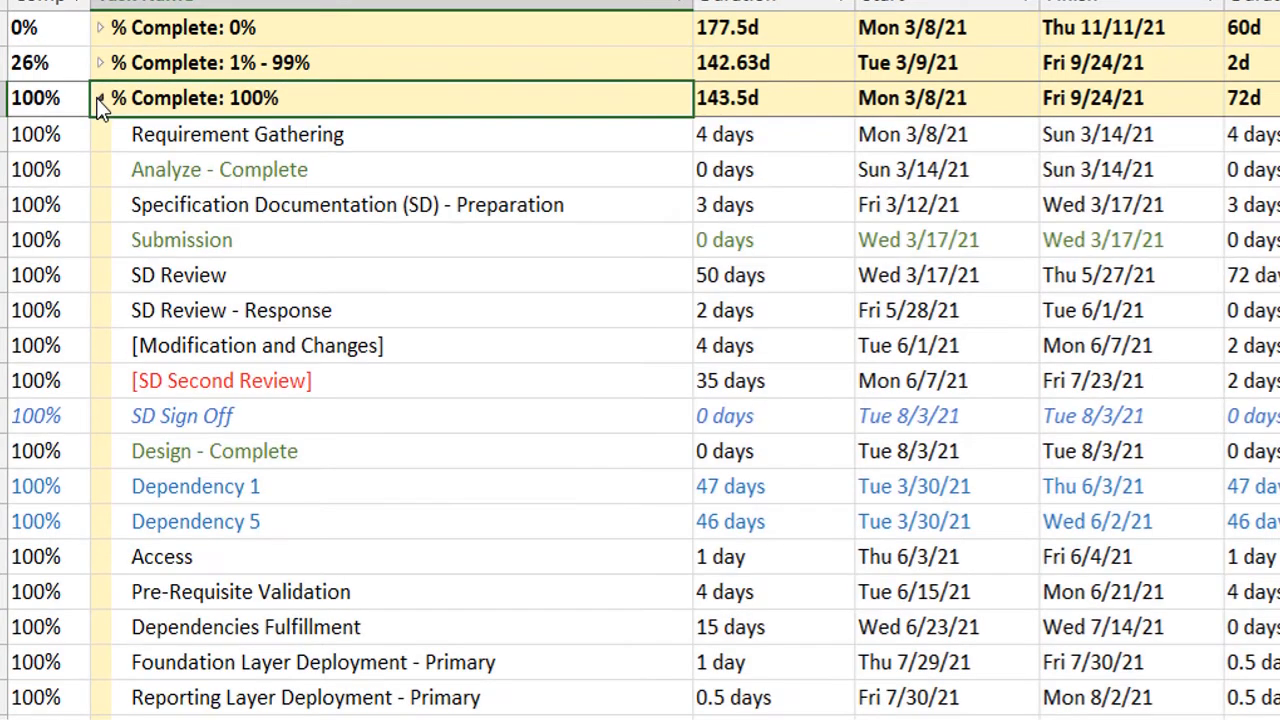
{"action": "key", "text": "Down"}
{"action": "key", "text": "Down"}
{"action": "key", "text": "Down"}
{"action": "key", "text": "Down"}
{"action": "key", "text": "Down"}
{"action": "key", "text": "Down"}
{"action": "key", "text": "Down"}
{"action": "key", "text": "Down"}
{"action": "key", "text": "Down"}
{"action": "key", "text": "Down"}
{"action": "key", "text": "Down"}
{"action": "key", "text": "Down"}
{"action": "key", "text": "Down"}
{"action": "key", "text": "Down"}
{"action": "key", "text": "Down"}
{"action": "key", "text": "Down"}
{"action": "key", "text": "Down"}
{"action": "key", "text": "Down"}
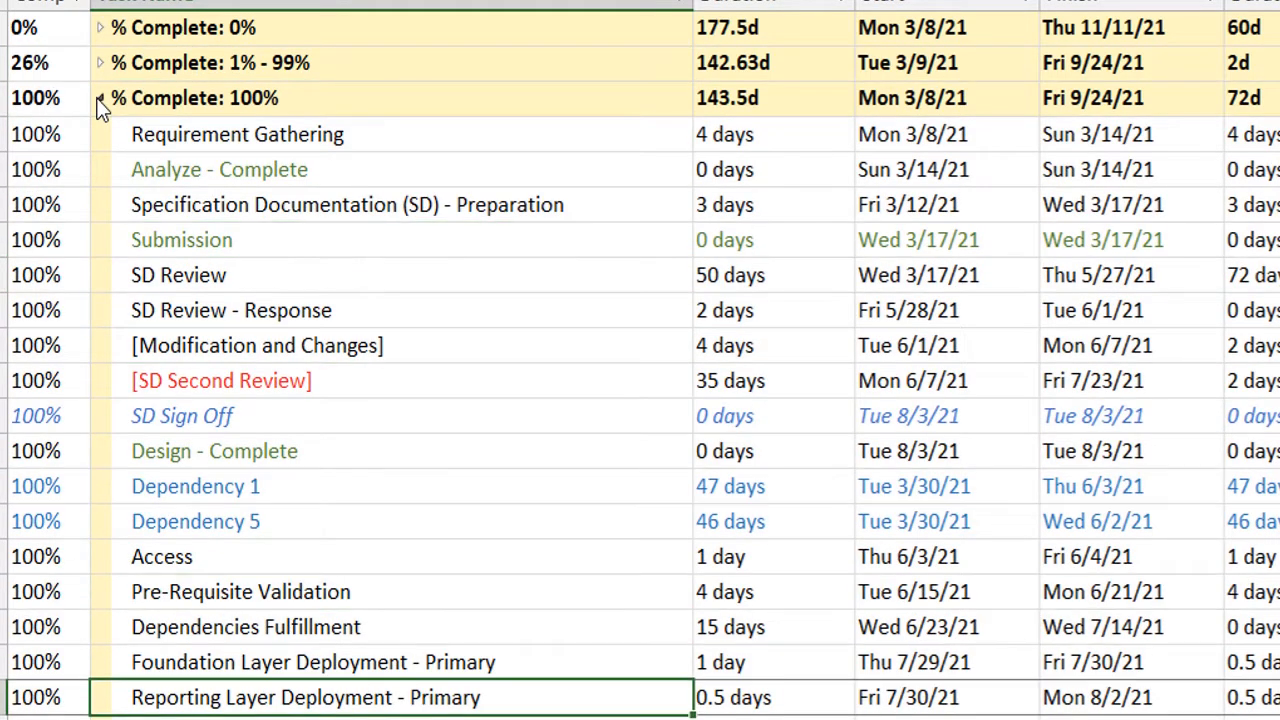
{"action": "key", "text": "Down"}
{"action": "key", "text": "Down"}
{"action": "key", "text": "Down"}
{"action": "key", "text": "Down"}
{"action": "key", "text": "Down"}
{"action": "key", "text": "Down"}
{"action": "key", "text": "Down"}
{"action": "key", "text": "Down"}
{"action": "key", "text": "Down"}
{"action": "key", "text": "Down"}
{"action": "key", "text": "Up"}
{"action": "key", "text": "Up"}
{"action": "key", "text": "Up"}
{"action": "key", "text": "Up"}
{"action": "key", "text": "Up"}
{"action": "key", "text": "Up"}
{"action": "key", "text": "Up"}
{"action": "key", "text": "Up"}
{"action": "key", "text": "Up"}
{"action": "key", "text": "Up"}
{"action": "key", "text": "Up"}
{"action": "key", "text": "Up"}
{"action": "key", "text": "Up"}
{"action": "key", "text": "Up"}
{"action": "key", "text": "Up"}
{"action": "key", "text": "Up"}
{"action": "key", "text": "Up"}
{"action": "key", "text": "Up"}
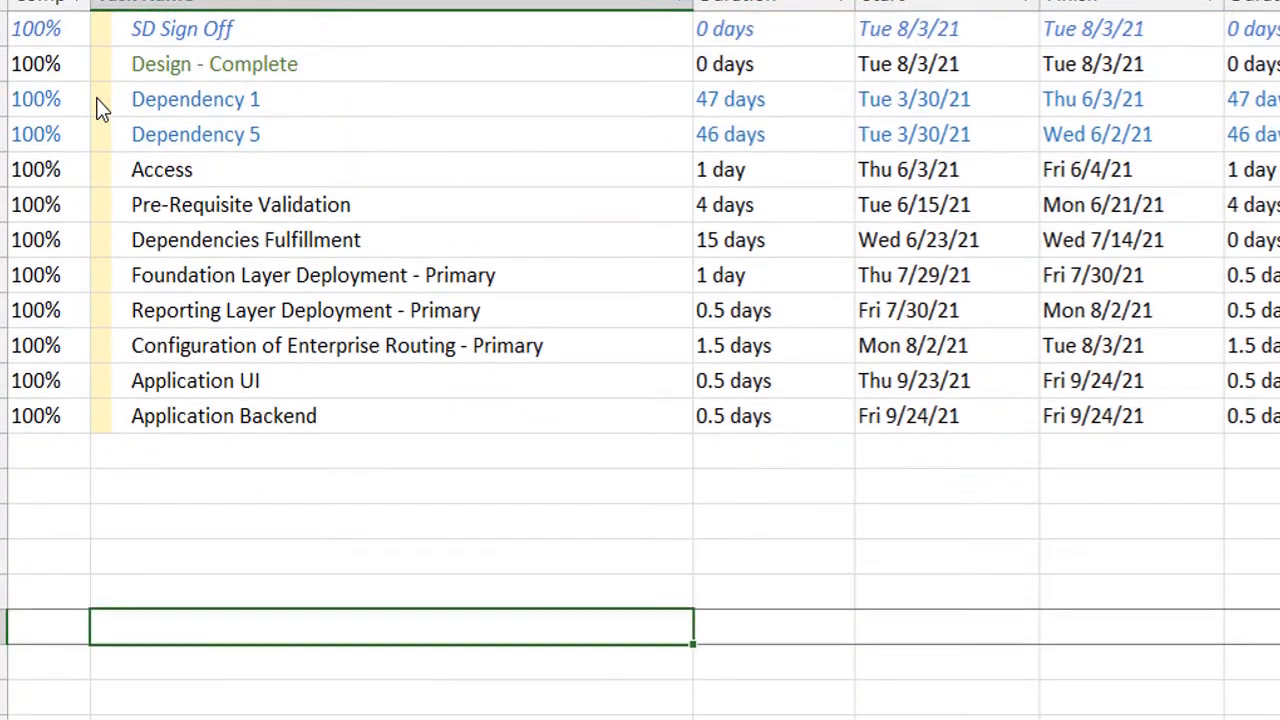
{"action": "key", "text": "Up"}
{"action": "key", "text": "Up"}
{"action": "key", "text": "Up"}
{"action": "key", "text": "Up"}
{"action": "key", "text": "Up"}
{"action": "key", "text": "Up"}
{"action": "key", "text": "Up"}
{"action": "key", "text": "Up"}
{"action": "key", "text": "Up"}
{"action": "key", "text": "Up"}
{"action": "key", "text": "Up"}
{"action": "key", "text": "Up"}
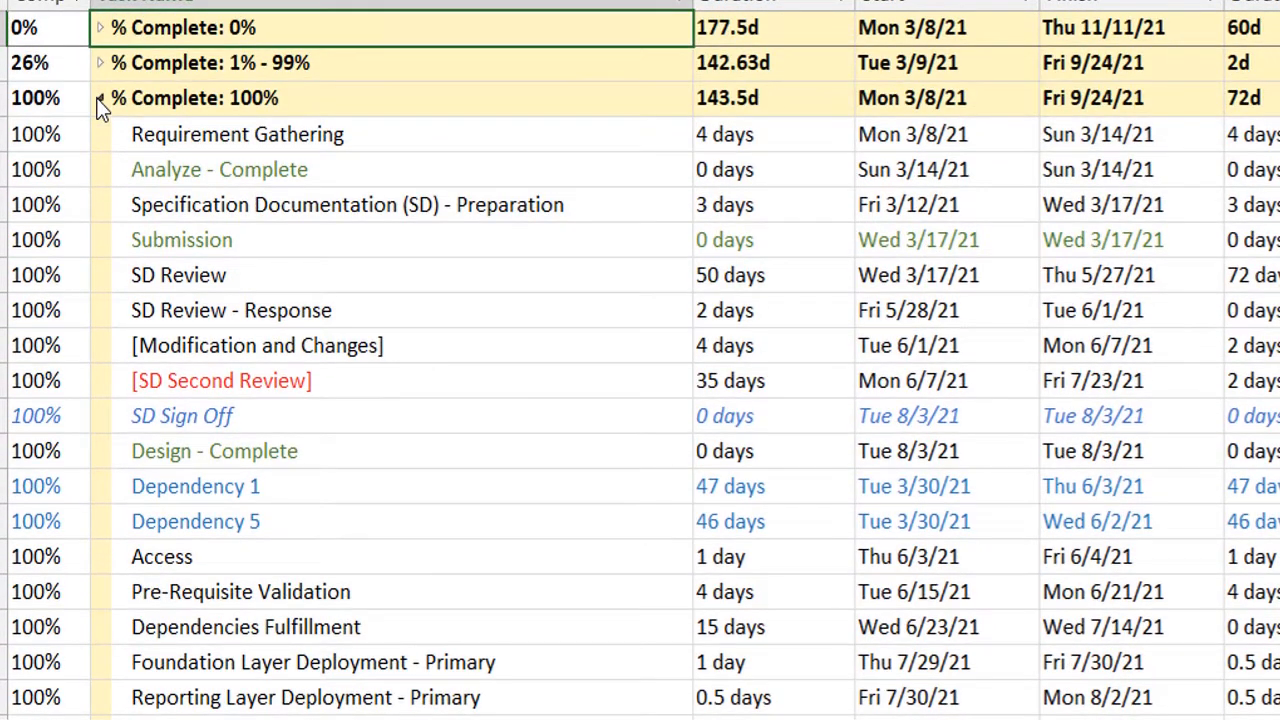
{"action": "left_click", "coordinate": [99, 98]}
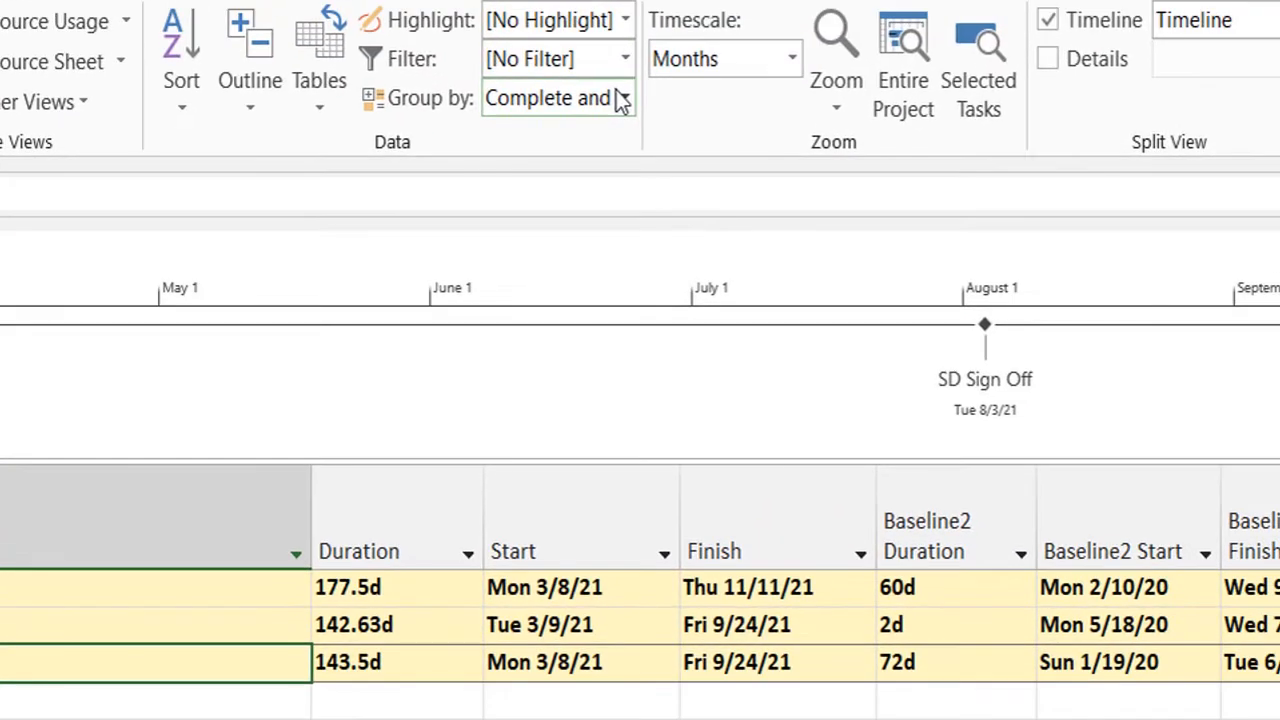
Group the tasks by Constraint Type and collapse the As Soon As Possible and Start No Earlier Than groups.
{"action": "left_click", "coordinate": [625, 98]}
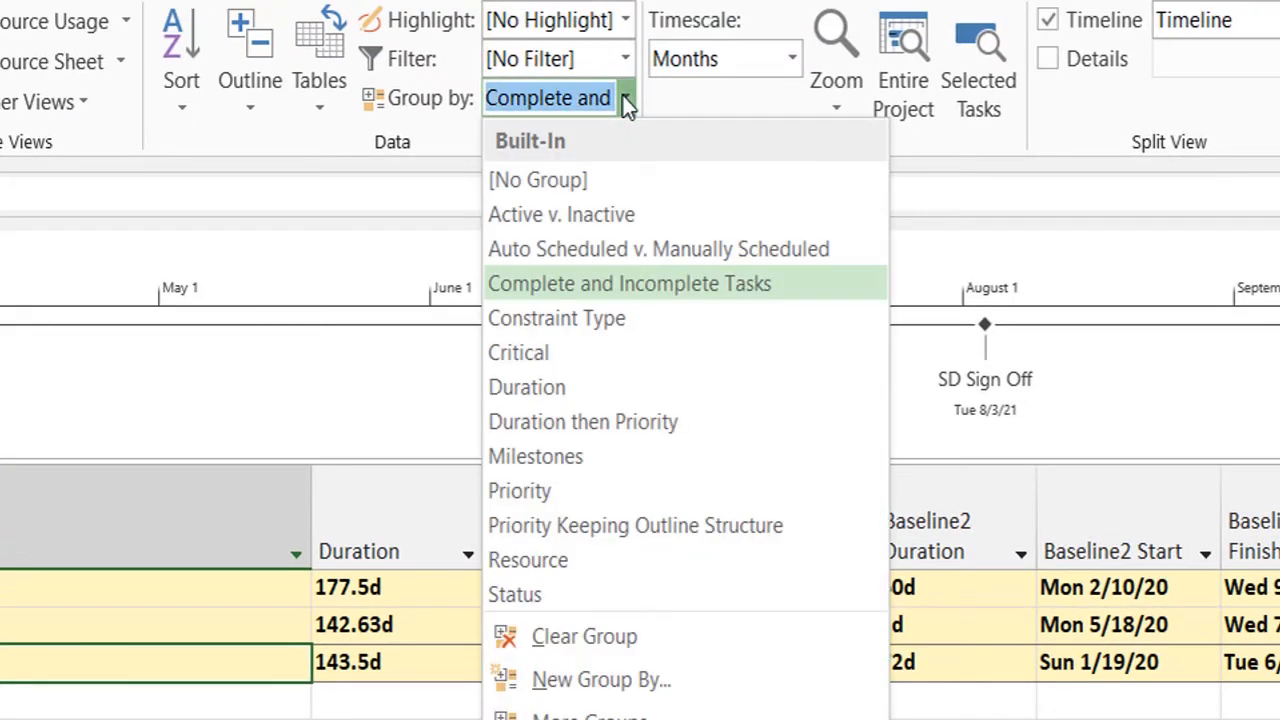
{"action": "left_click", "coordinate": [574, 317]}
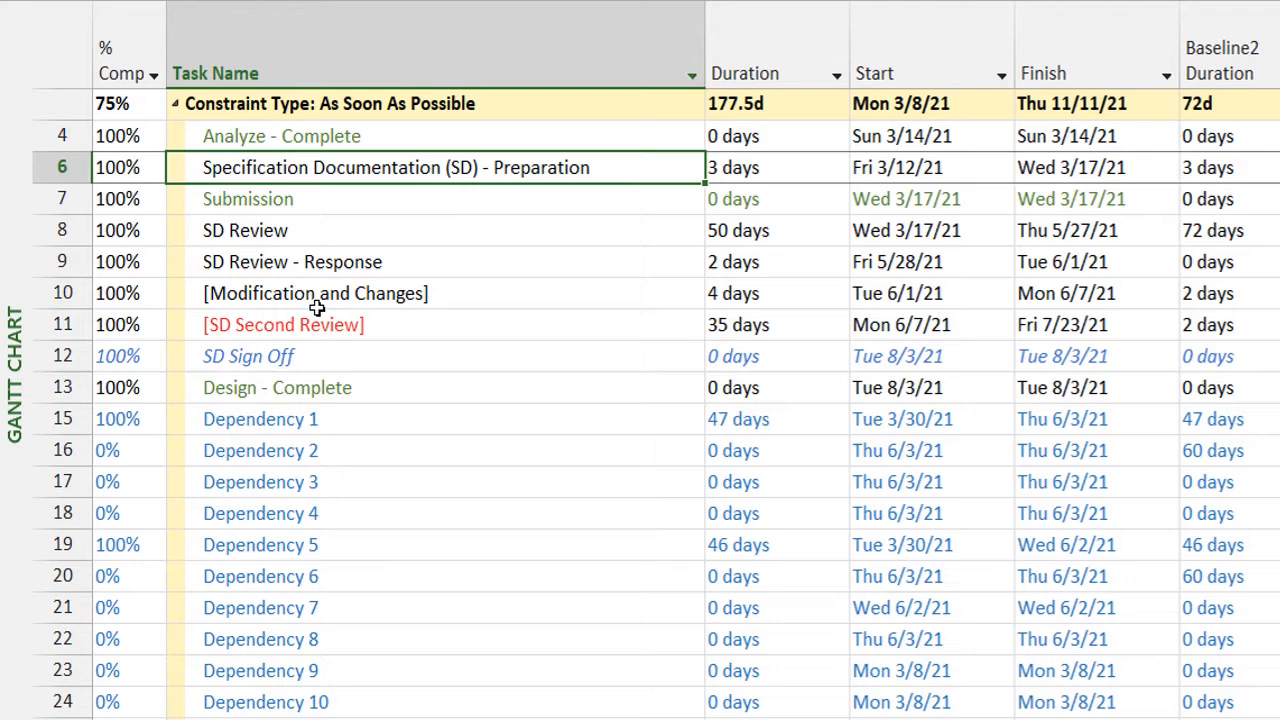
{"action": "left_click", "coordinate": [174, 106]}
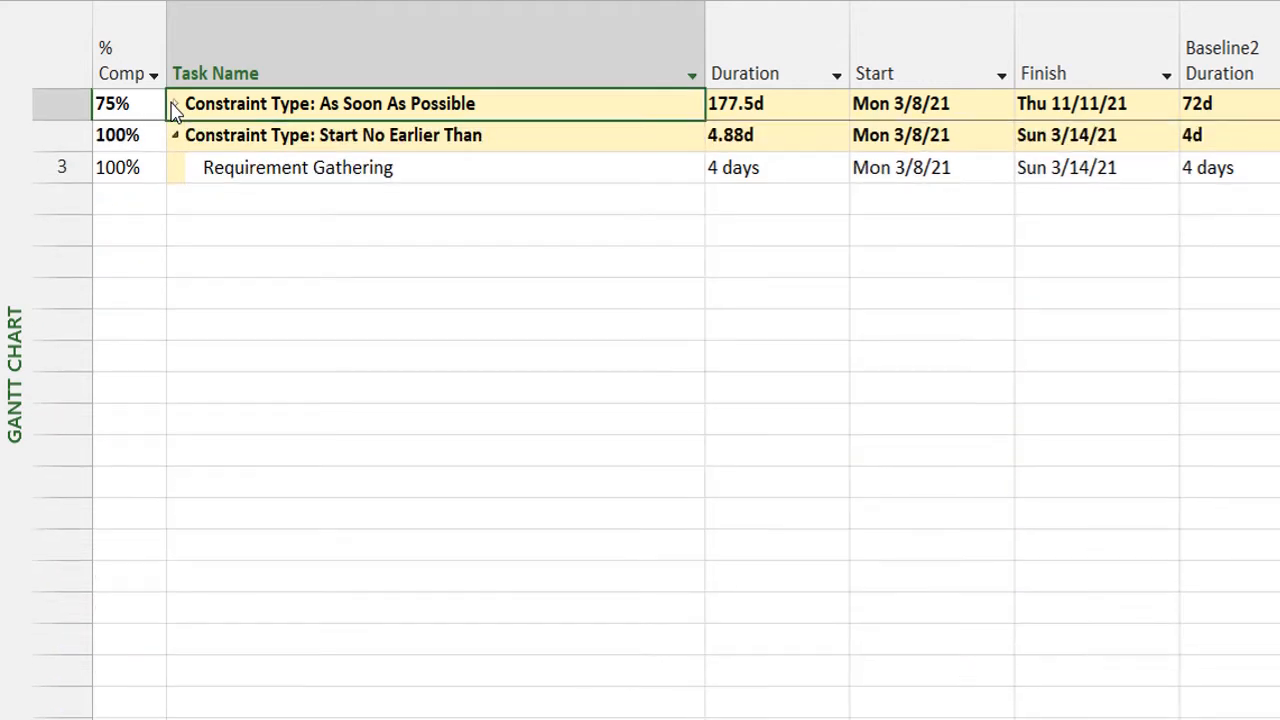
{"action": "left_click", "coordinate": [174, 140]}
{"action": "left_click", "coordinate": [174, 140]}
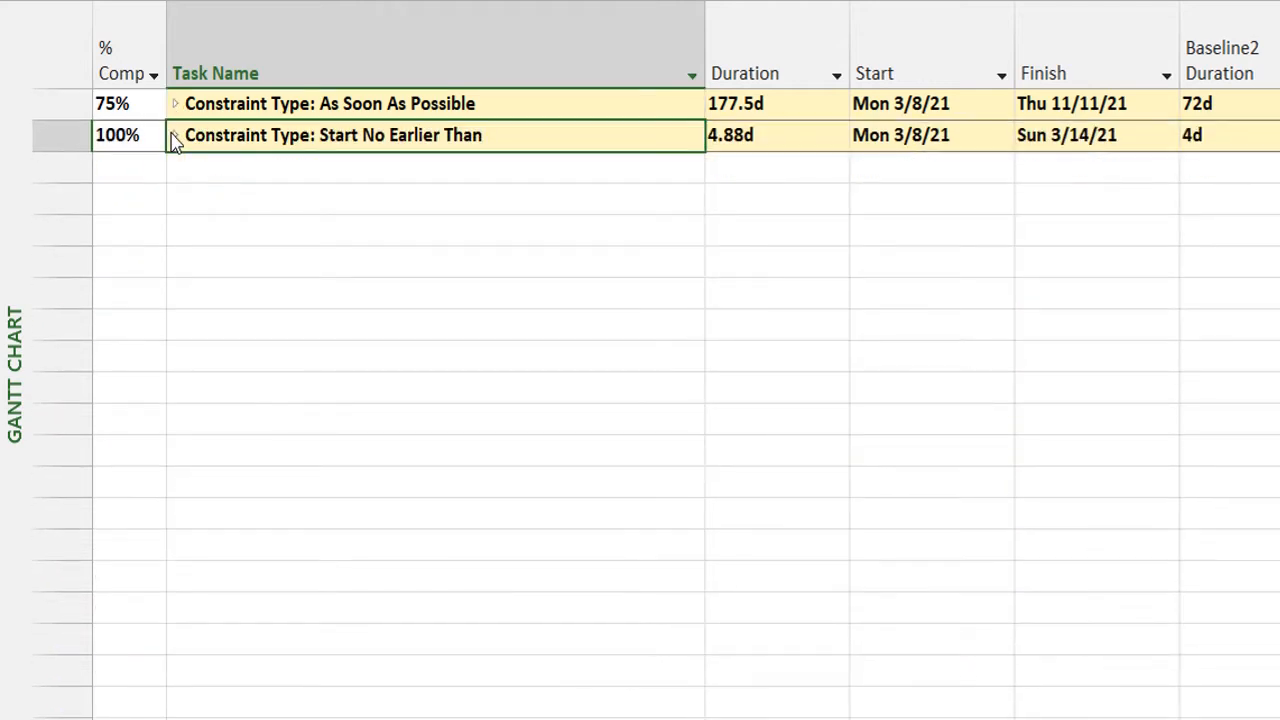
Expand the Start No Earlier Than and As Soon As Possible groups to view their tasks, and collapse both again.
{"action": "left_click", "coordinate": [174, 140]}
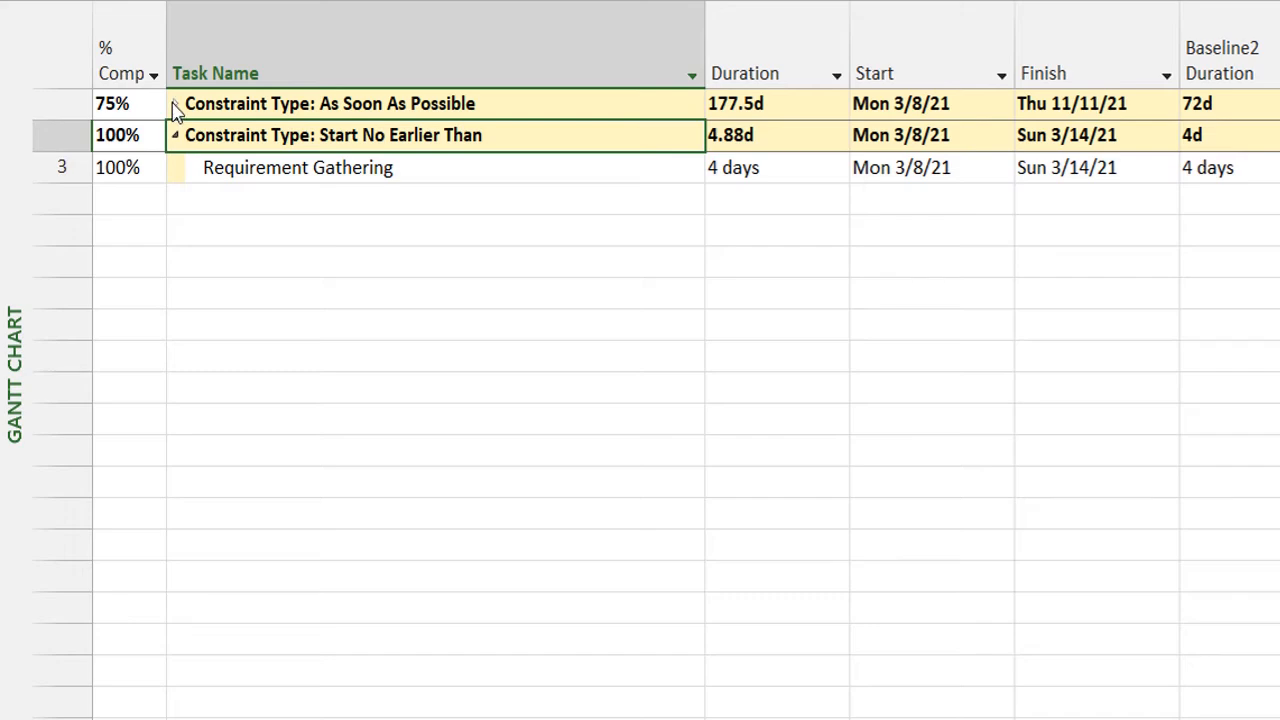
{"action": "left_click", "coordinate": [174, 106]}
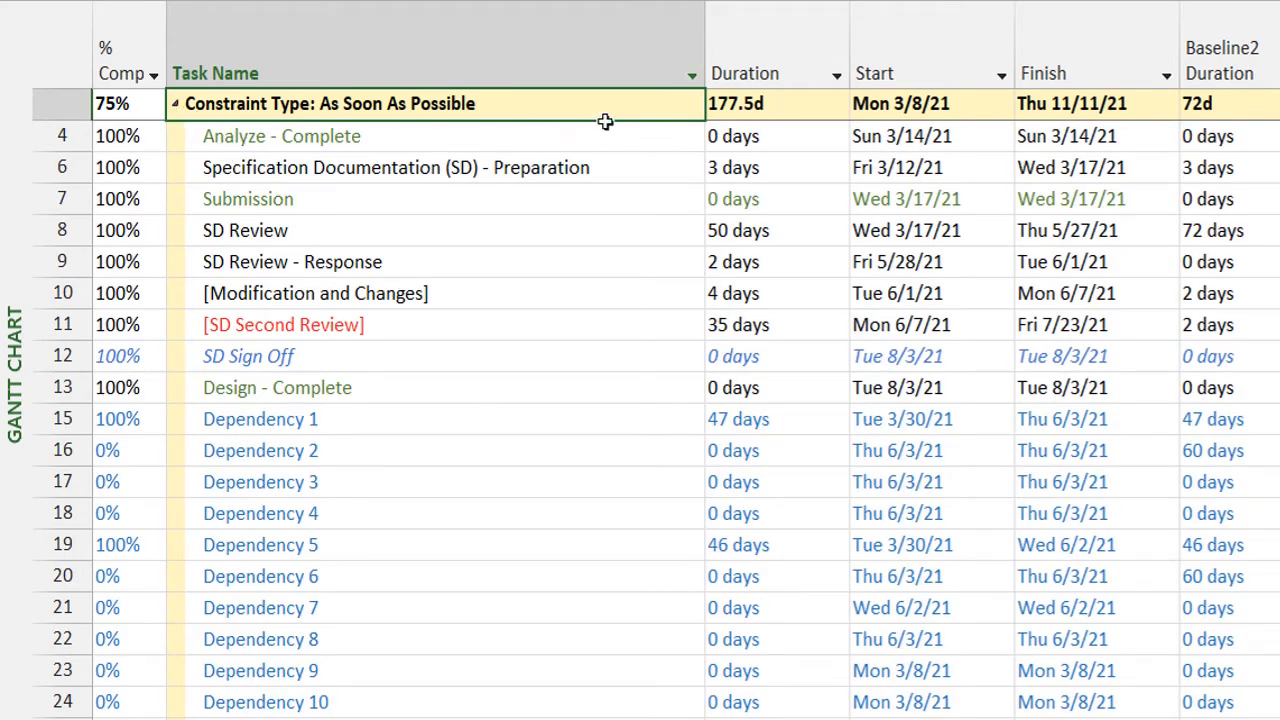
{"action": "left_click", "coordinate": [174, 104]}
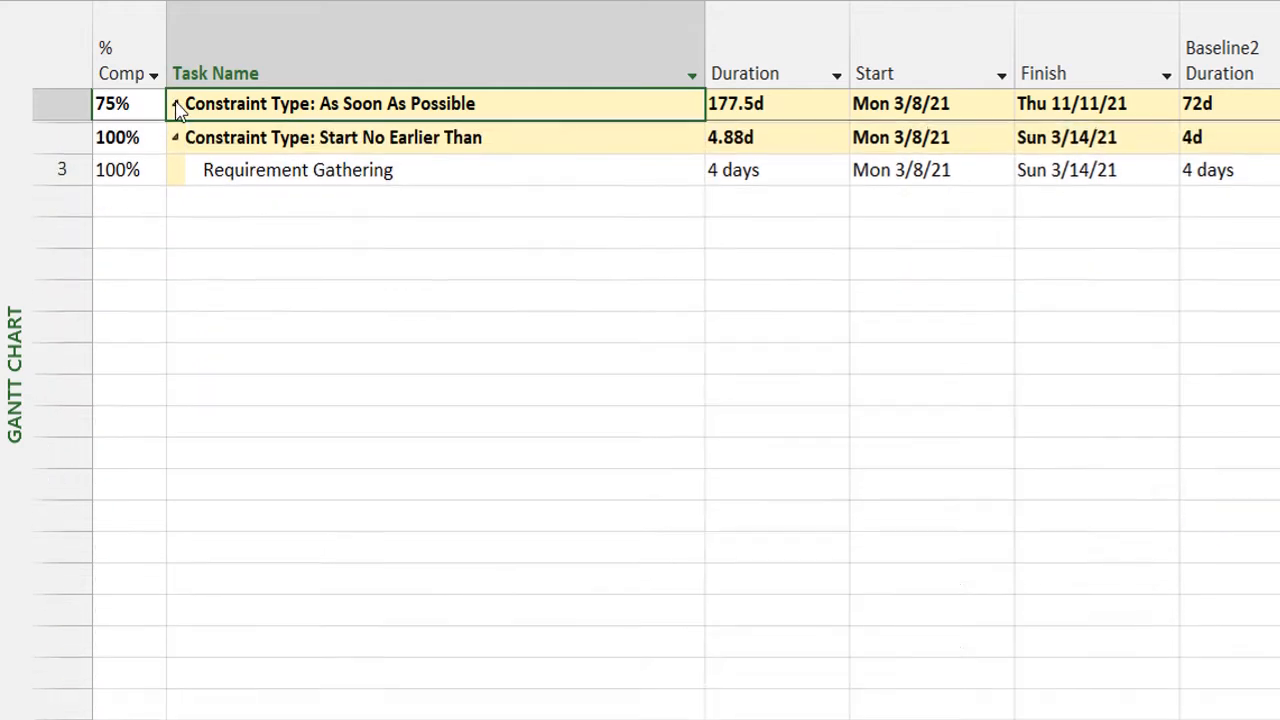
{"action": "left_click", "coordinate": [174, 139]}
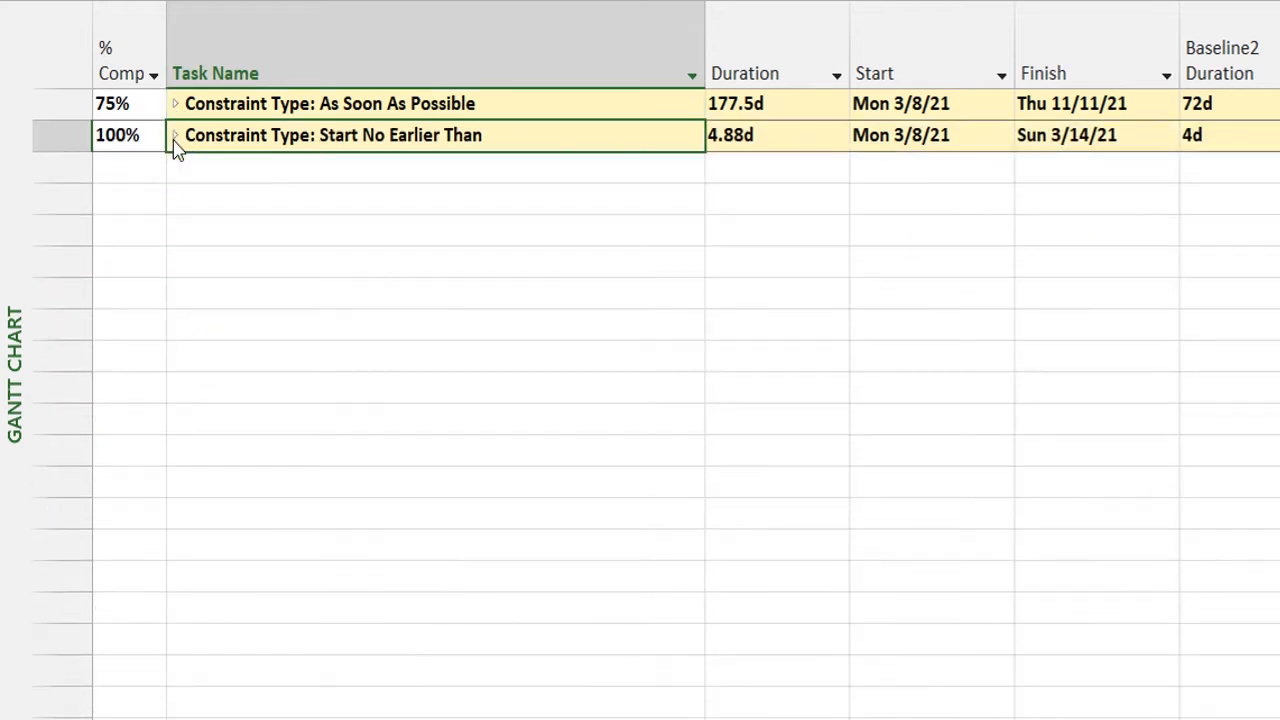
Expand the Start No Earlier Than group, select its Requirement Gathering task, and collapse the group.
{"action": "left_click", "coordinate": [174, 139]}
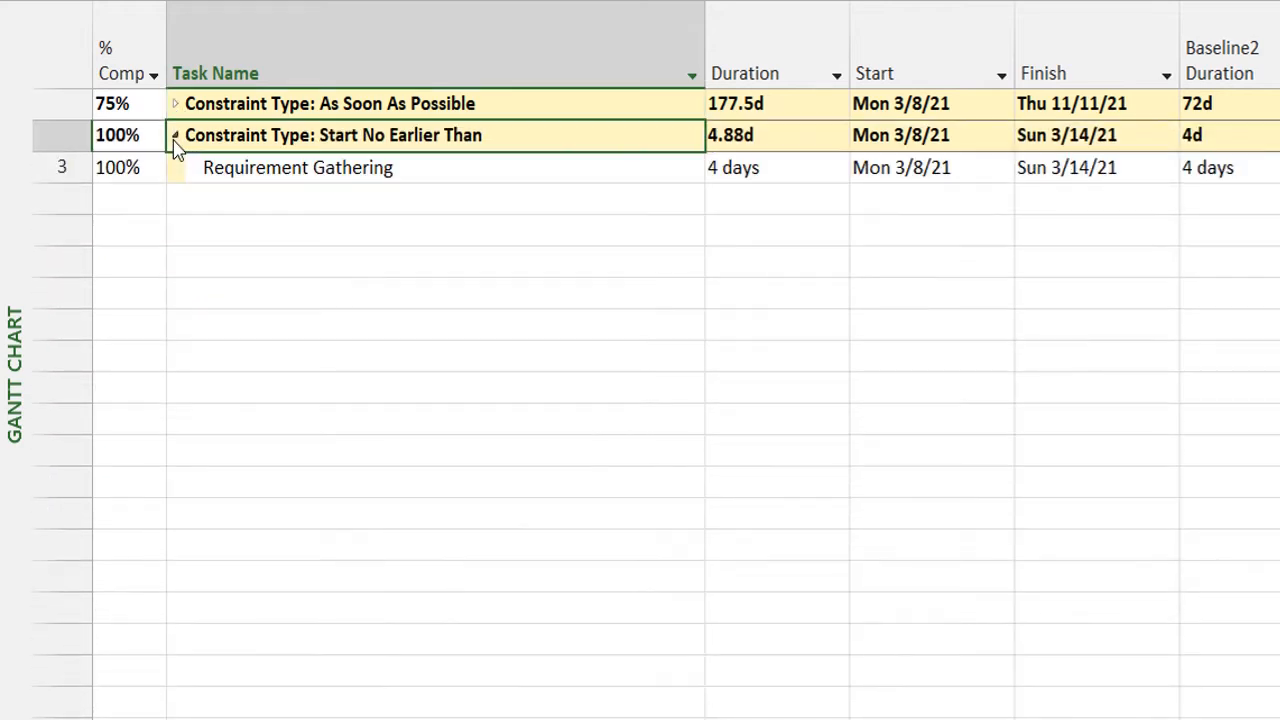
{"action": "left_click", "coordinate": [307, 166]}
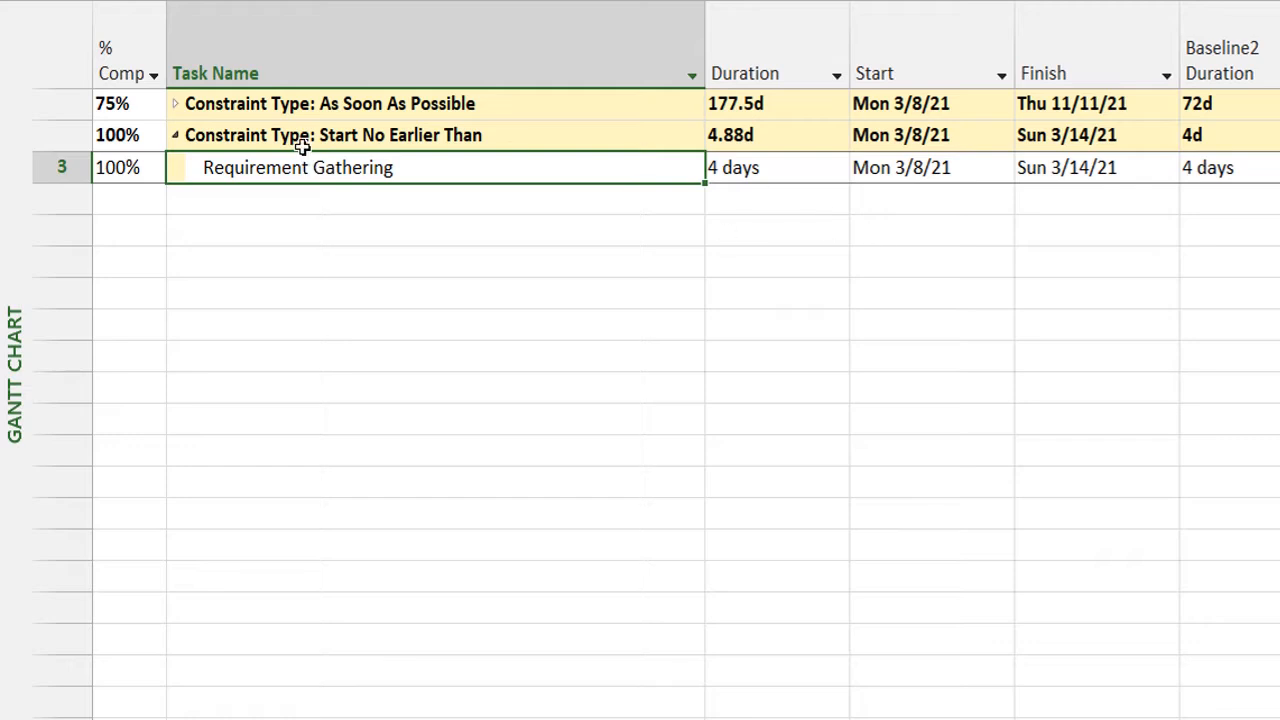
{"action": "left_click", "coordinate": [175, 139]}
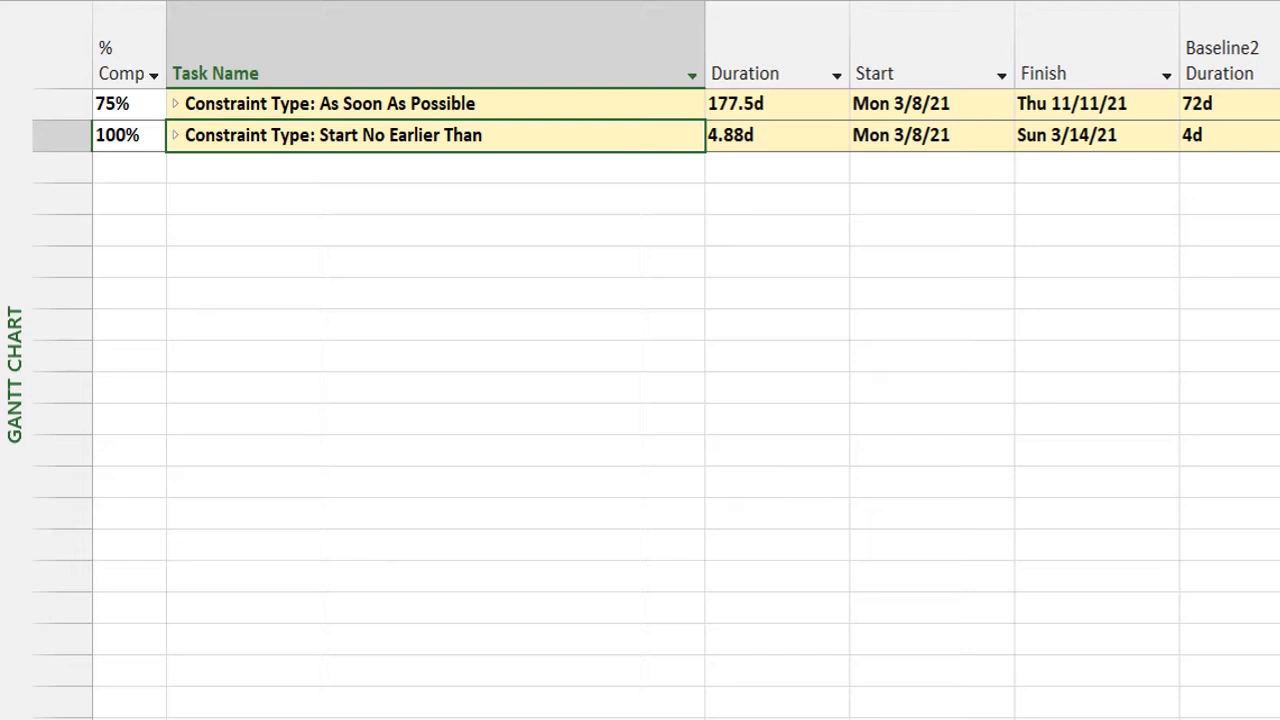
Briefly reopen the Start No Earlier Than and As Soon As Possible groups, leaving both constraint groups collapsed.
{"action": "left_click", "coordinate": [175, 138]}
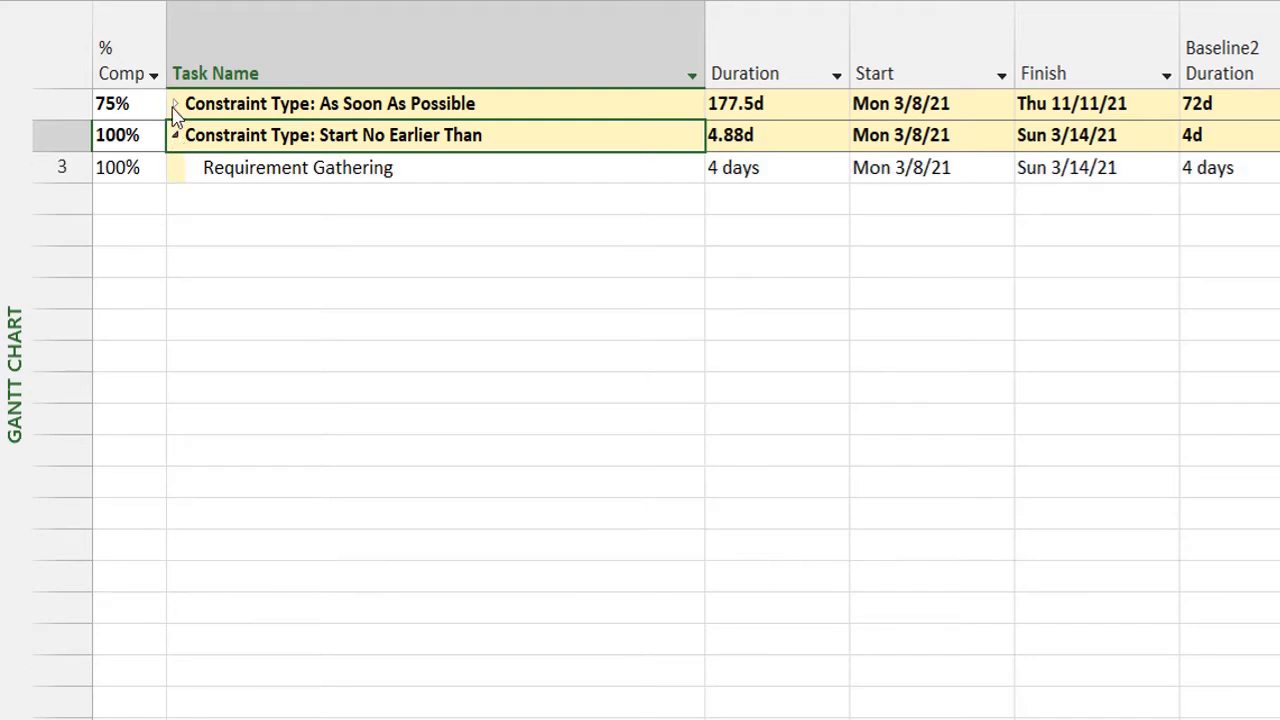
{"action": "left_click", "coordinate": [175, 112]}
{"action": "left_click", "coordinate": [174, 106]}
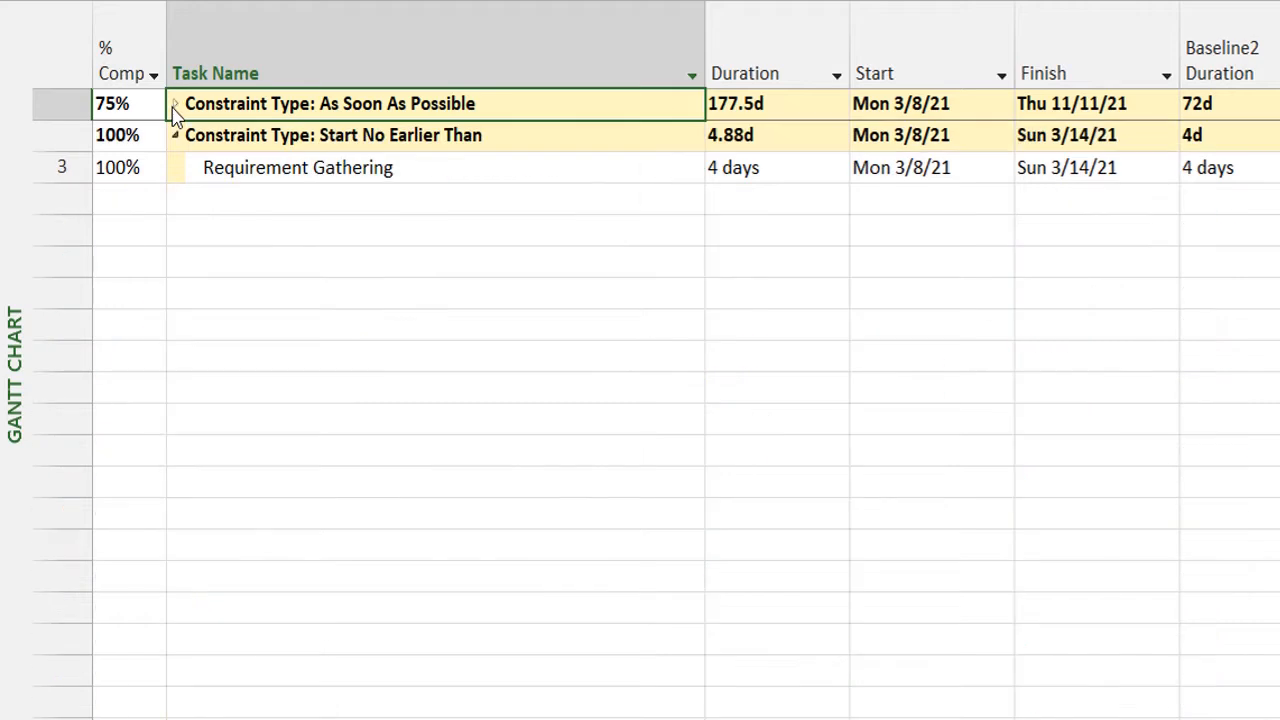
{"action": "left_click", "coordinate": [175, 136]}
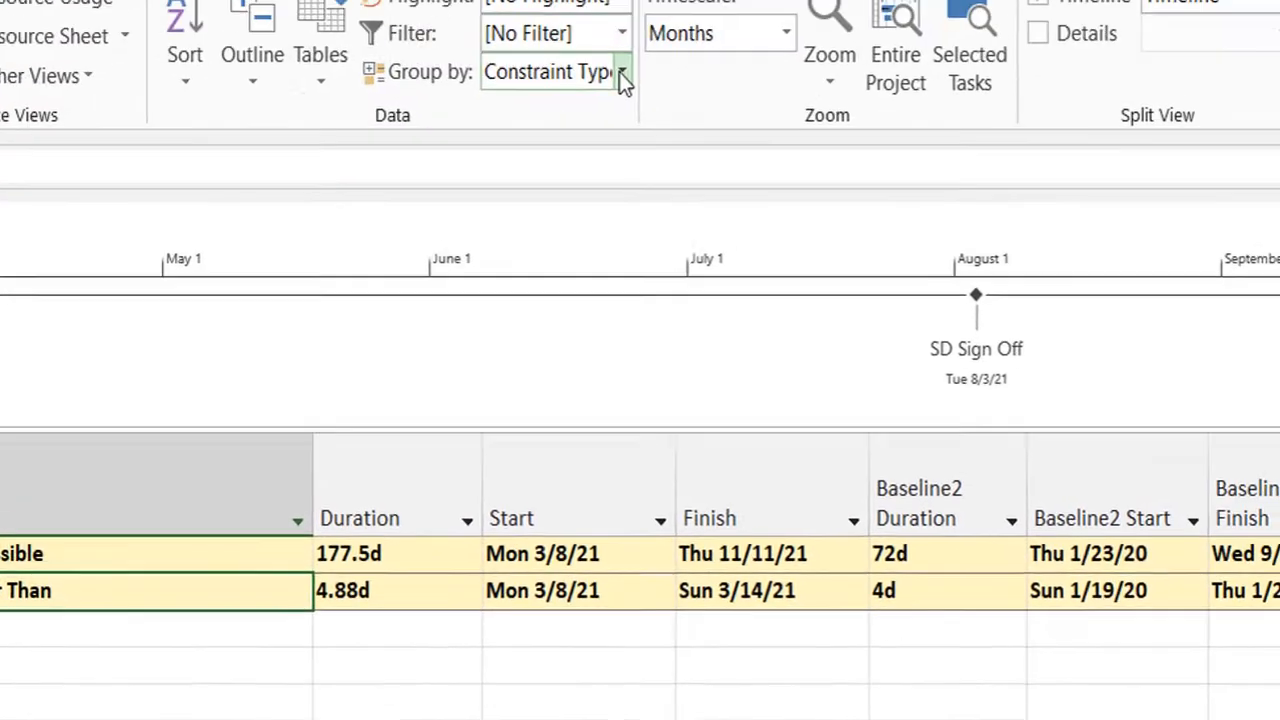
Group the tasks by Critical and collapse the Critical: No and Critical: Yes groups.
{"action": "left_click", "coordinate": [619, 75]}
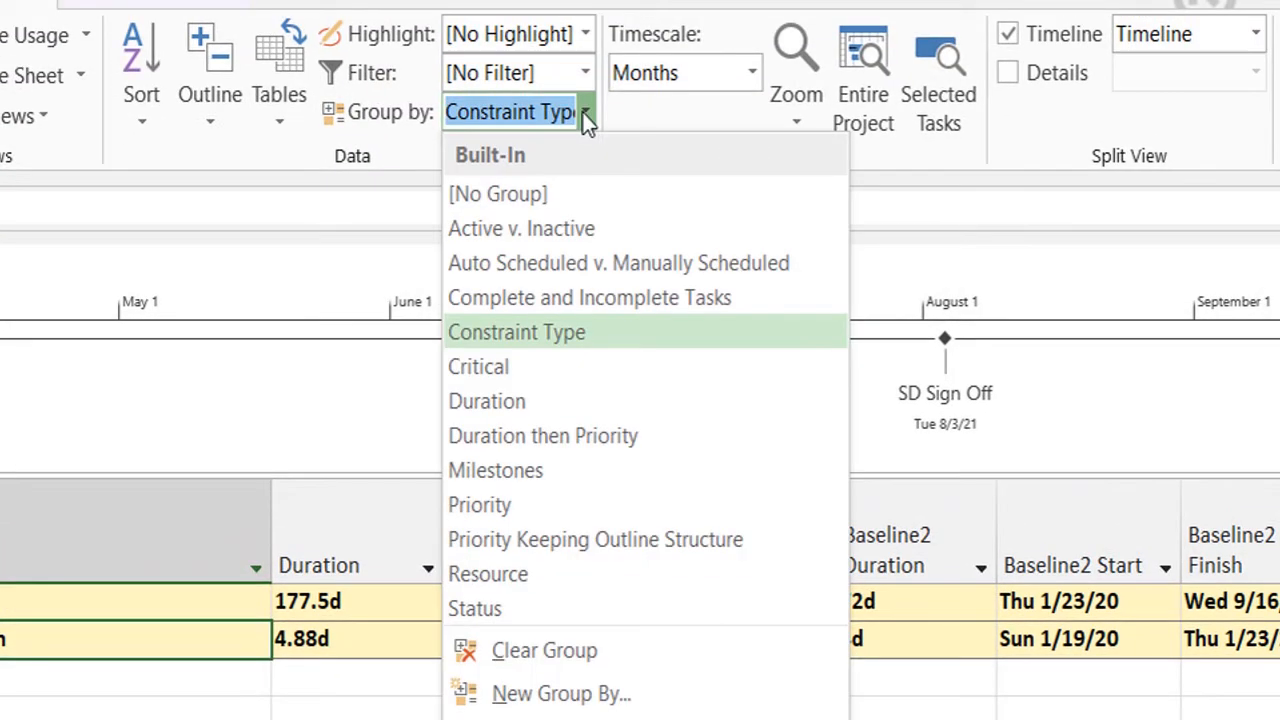
{"action": "left_click", "coordinate": [525, 366]}
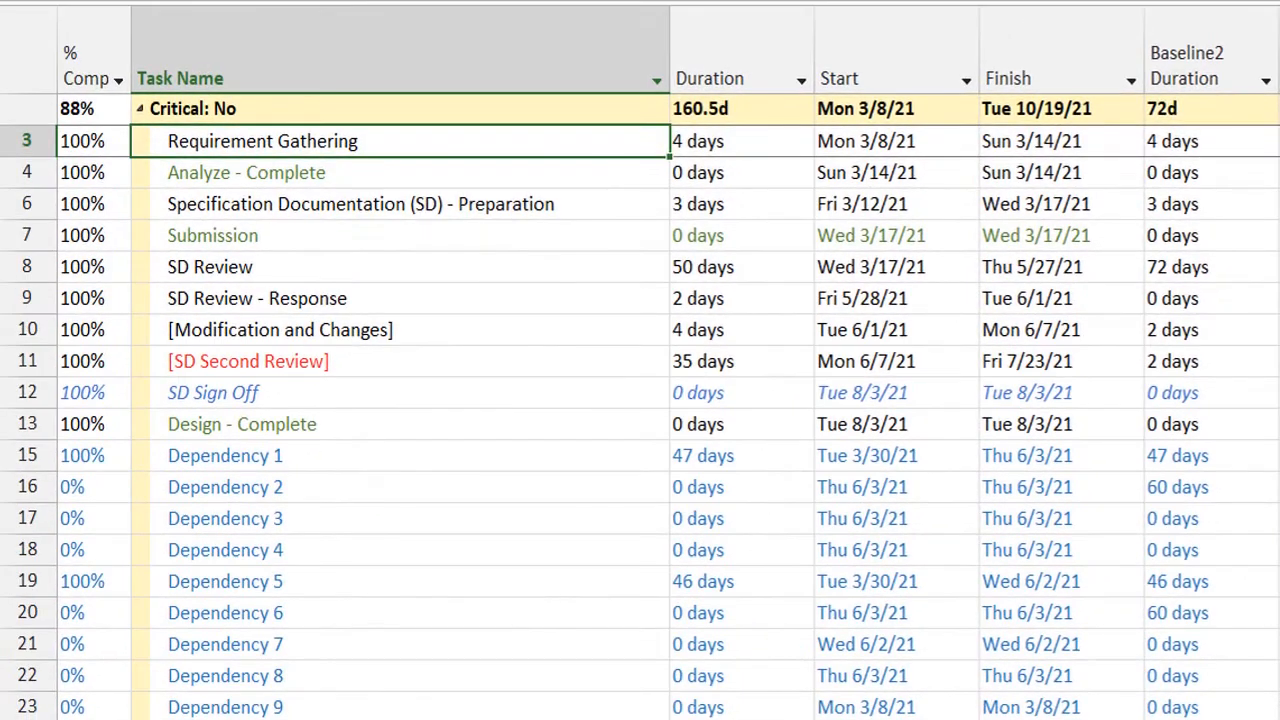
{"action": "left_click", "coordinate": [141, 110]}
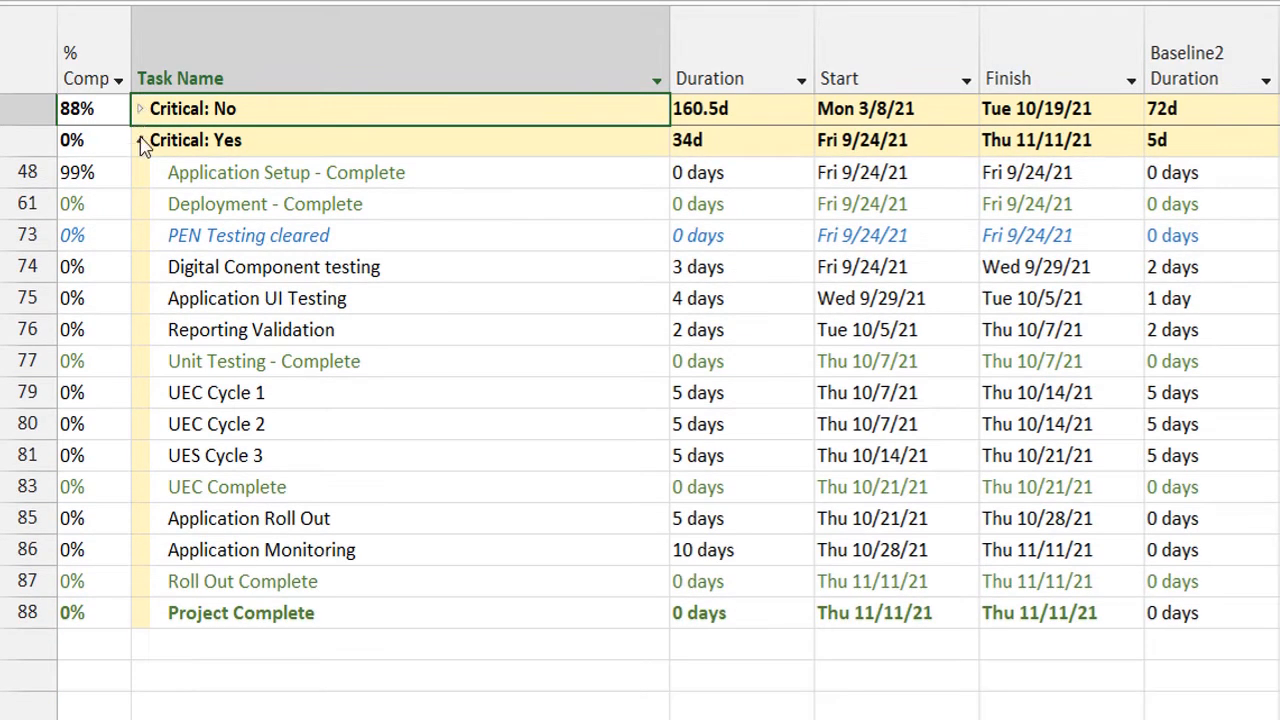
{"action": "left_click", "coordinate": [141, 141]}
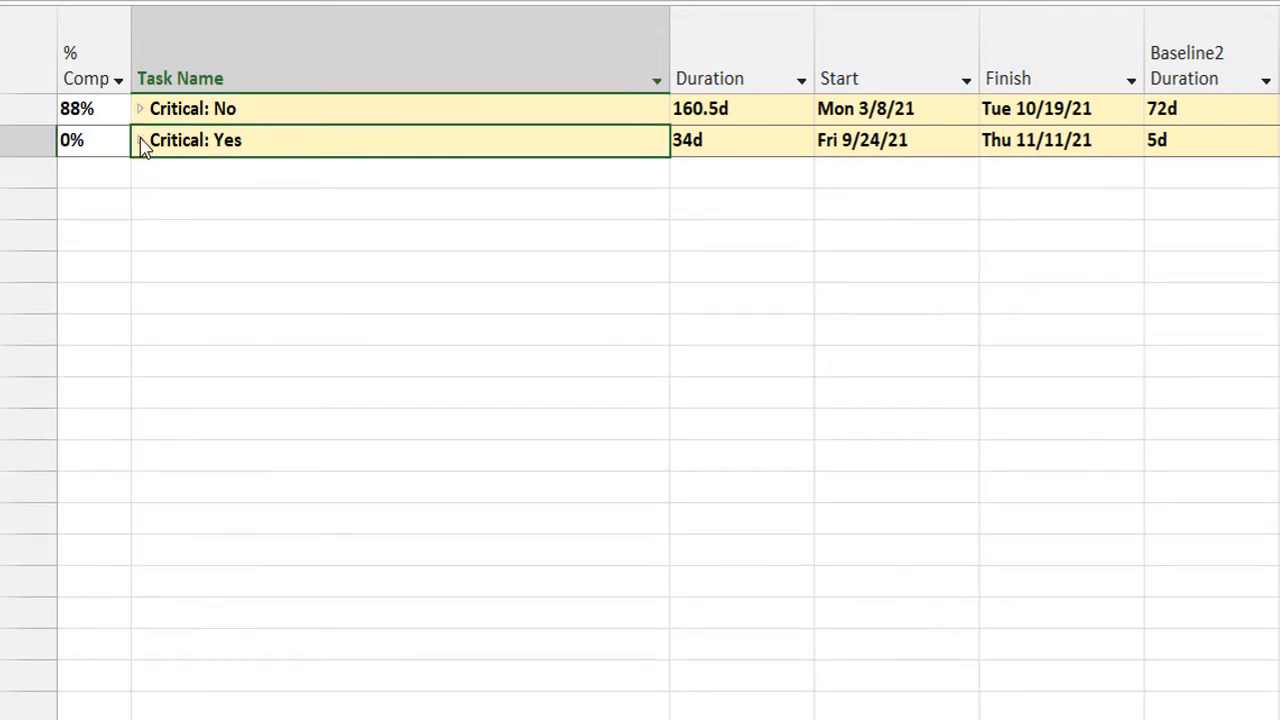
Expand the Critical: Yes group to view the critical tasks, and expand the Critical: No group.
{"action": "left_click", "coordinate": [141, 141]}
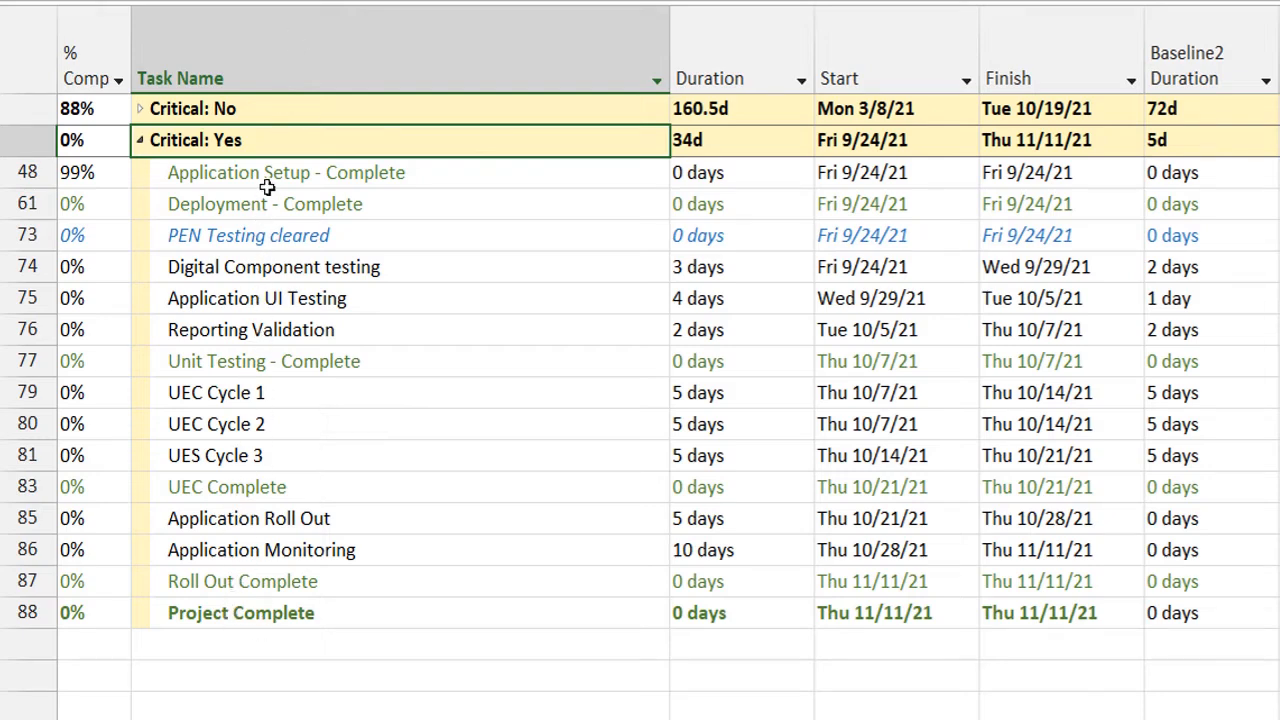
{"action": "left_click", "coordinate": [141, 109]}
{"action": "key", "text": "Left"}
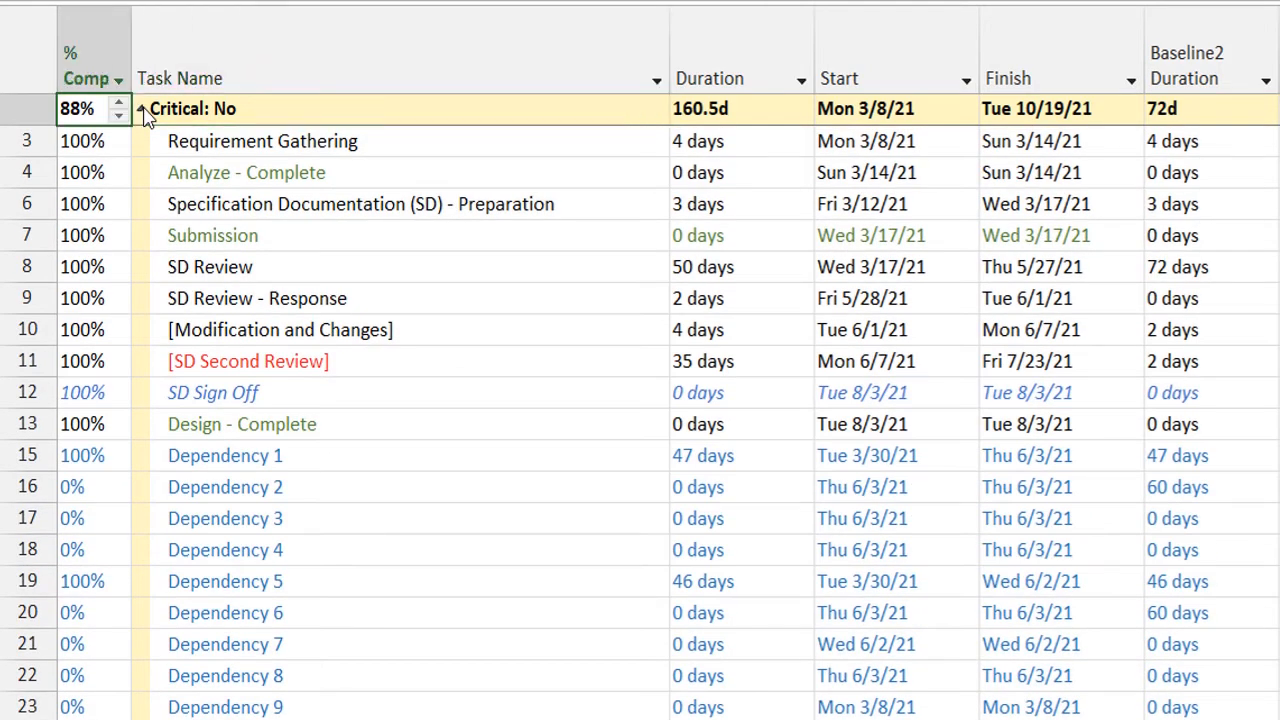
Collapse the Critical: No group and regroup the tasks by Duration.
{"action": "left_click", "coordinate": [141, 109]}
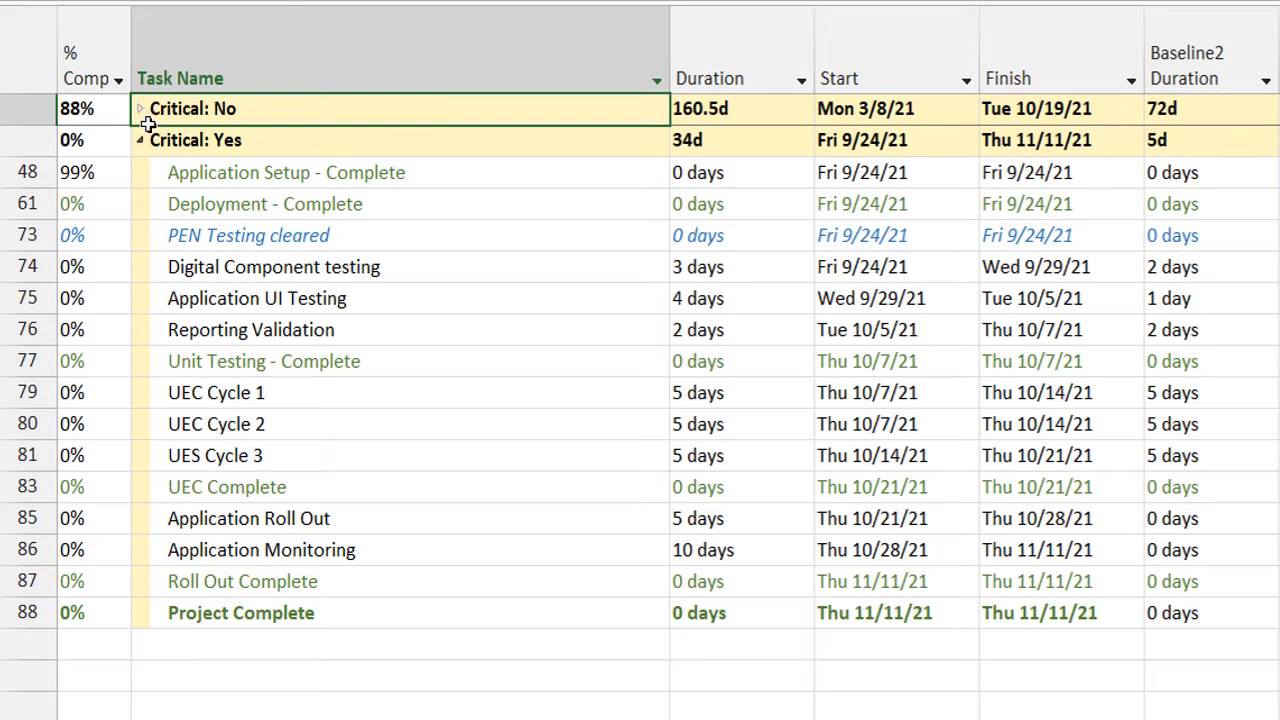
{"action": "left_click", "coordinate": [134, 142]}
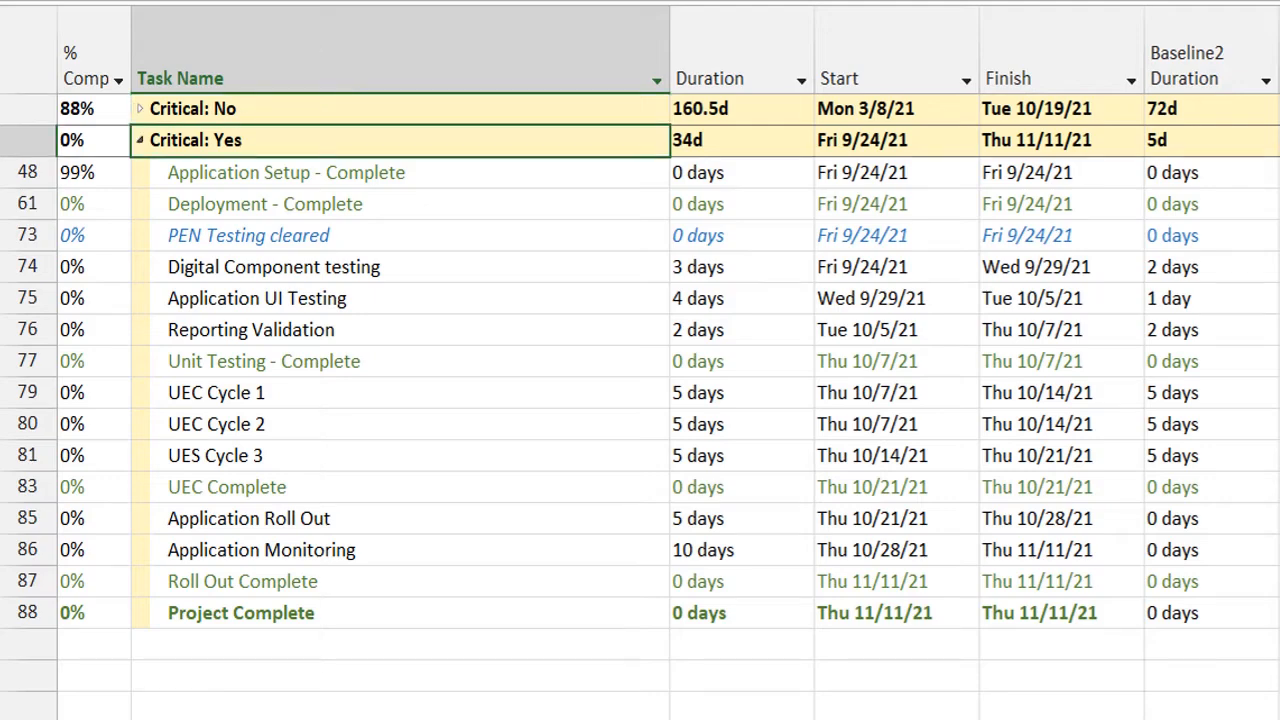
{"action": "left_click", "coordinate": [445, 18]}
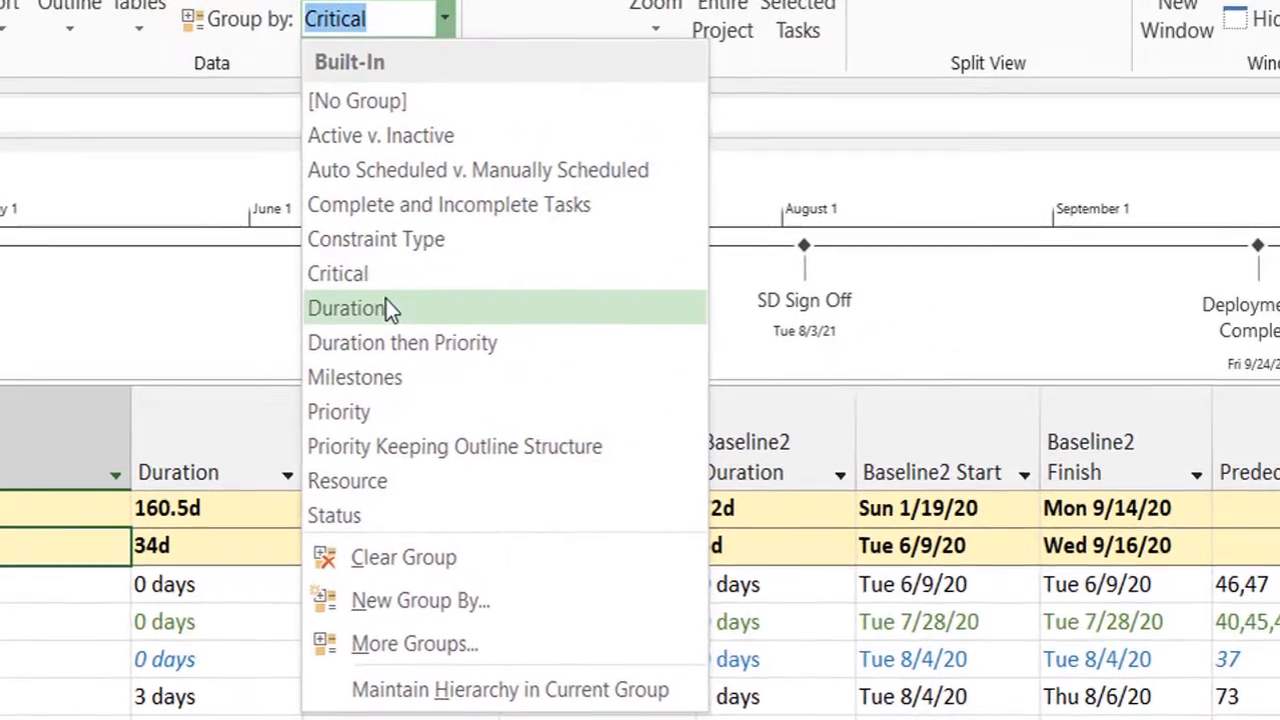
{"action": "left_click", "coordinate": [384, 309]}
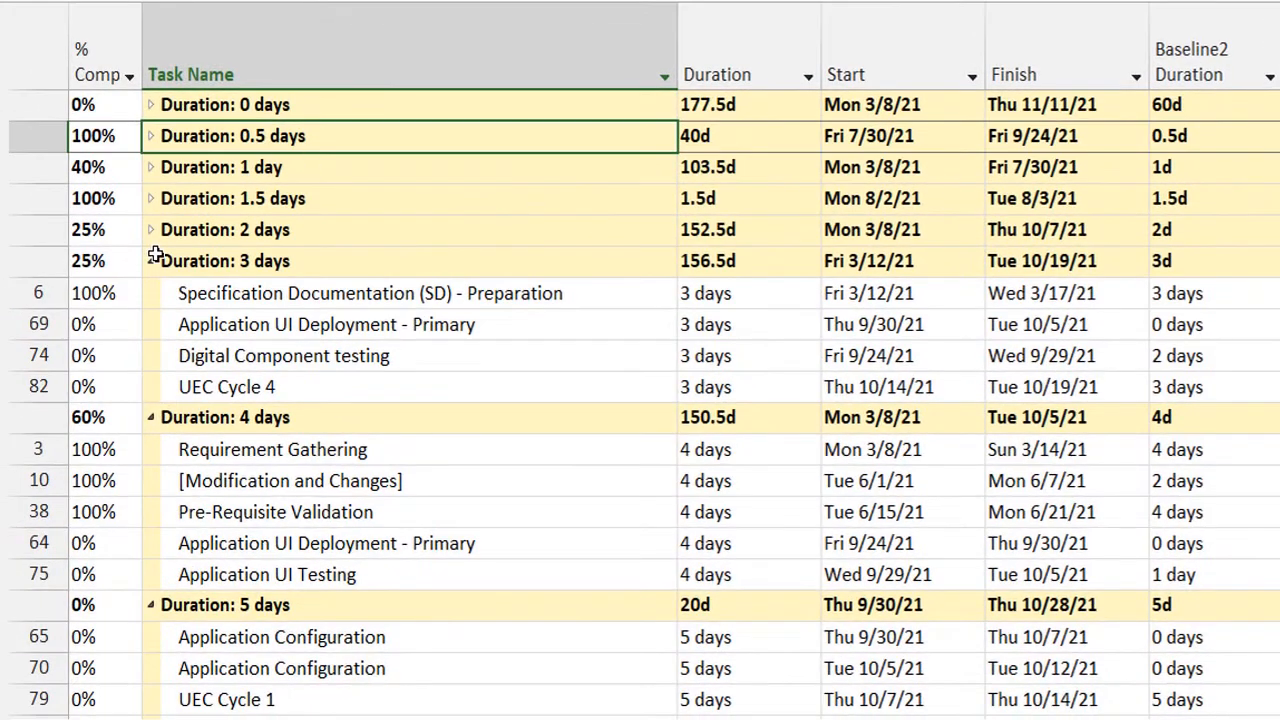
Collapse every duration group from 3 days through 50 days so only the group headings remain.
{"action": "left_click", "coordinate": [150, 263]}
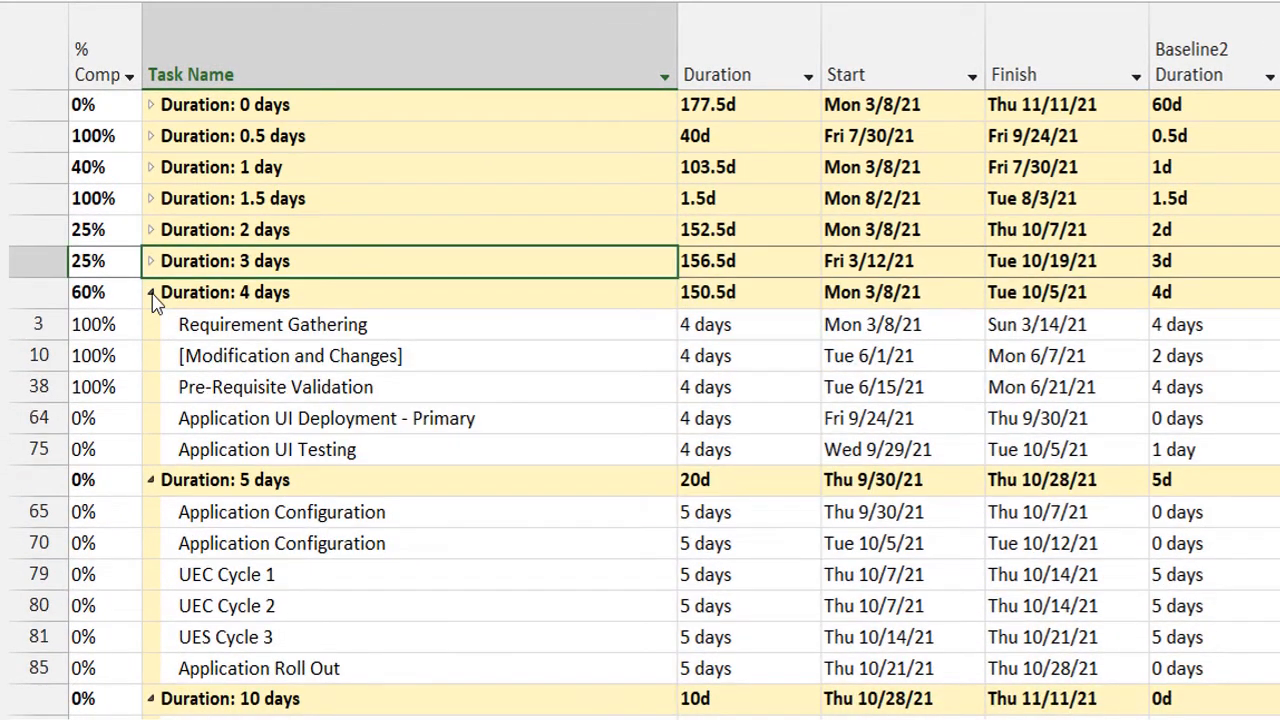
{"action": "left_click", "coordinate": [151, 293]}
{"action": "left_click", "coordinate": [150, 324]}
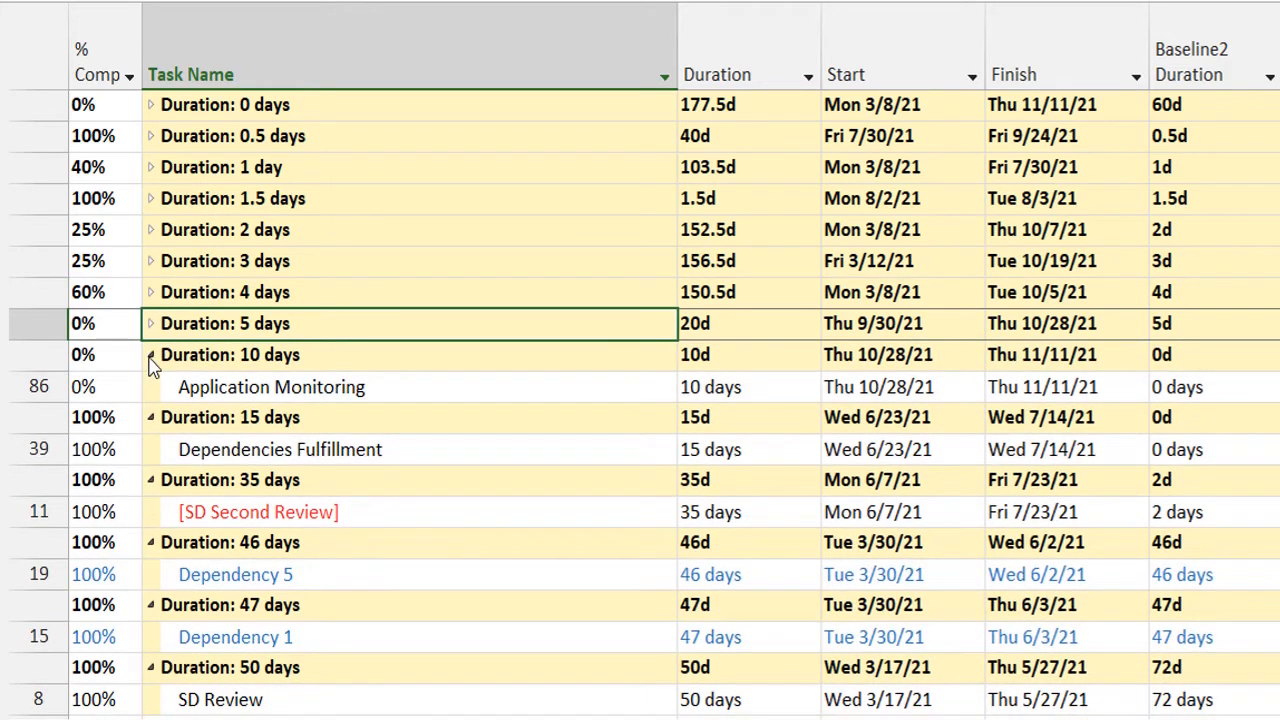
{"action": "left_click", "coordinate": [150, 358]}
{"action": "left_click", "coordinate": [150, 386]}
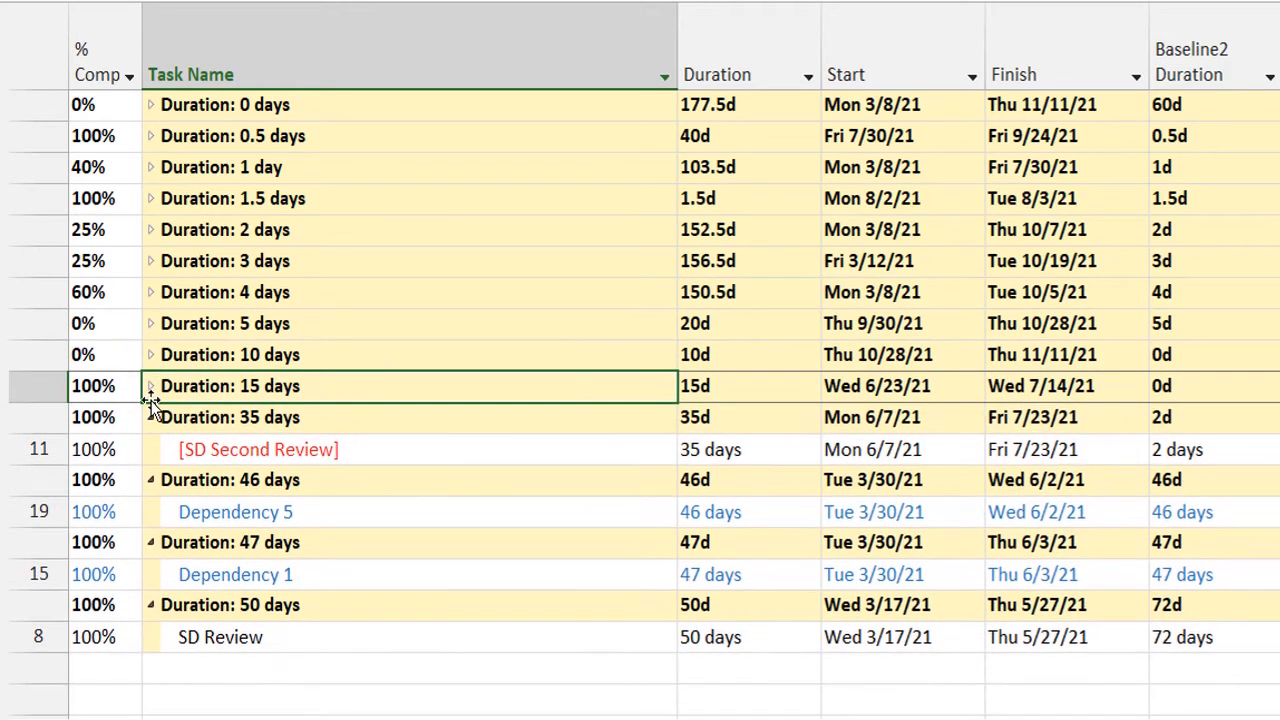
{"action": "left_click", "coordinate": [150, 418]}
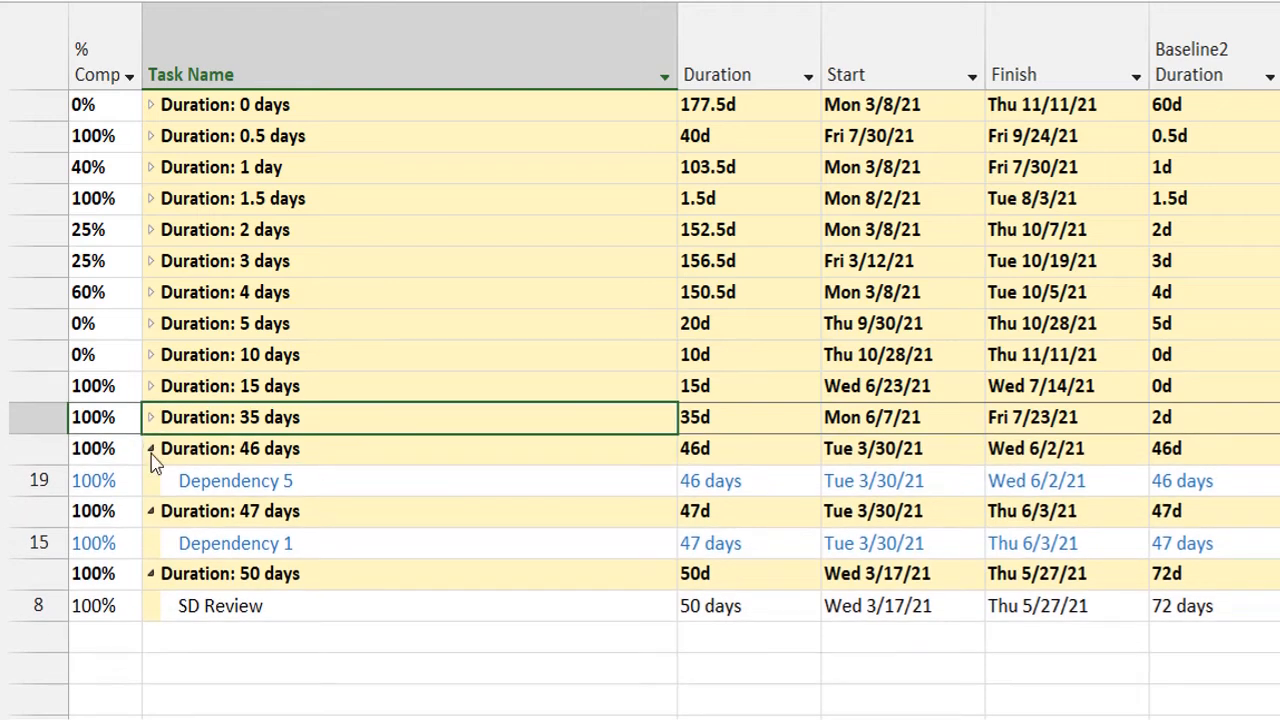
{"action": "left_click", "coordinate": [150, 449]}
{"action": "left_click", "coordinate": [150, 480]}
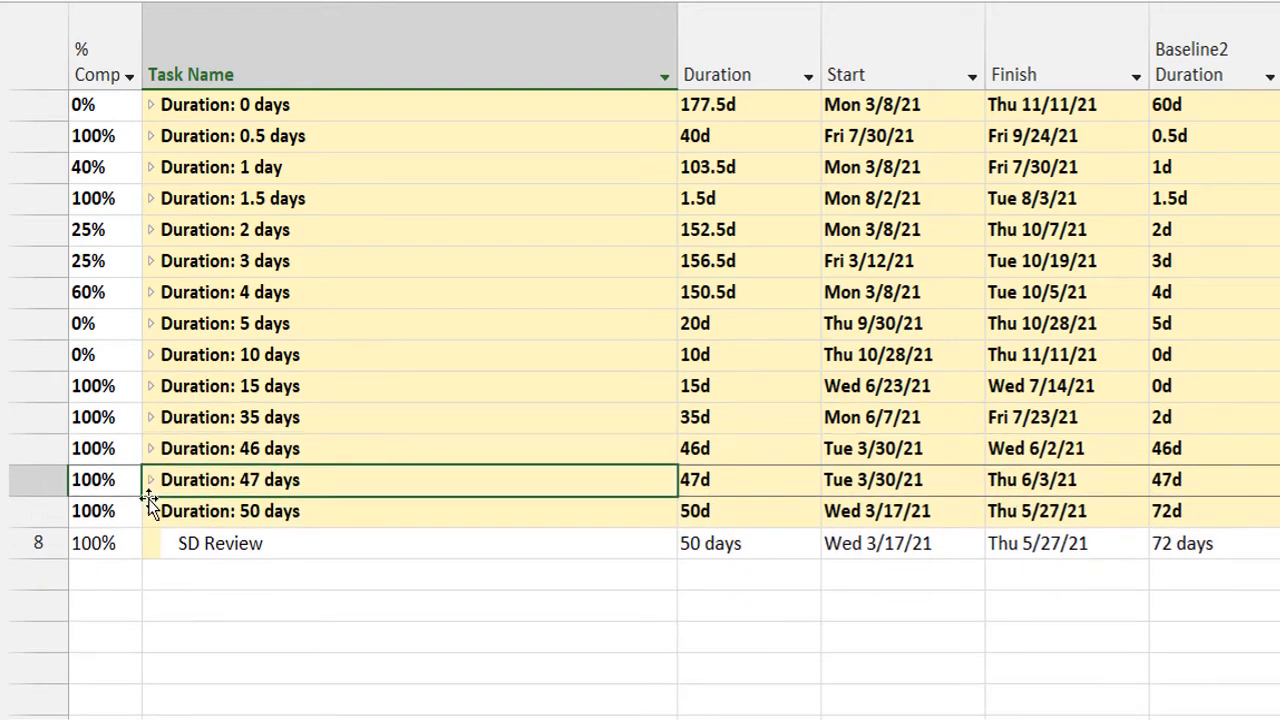
{"action": "left_click", "coordinate": [150, 511]}
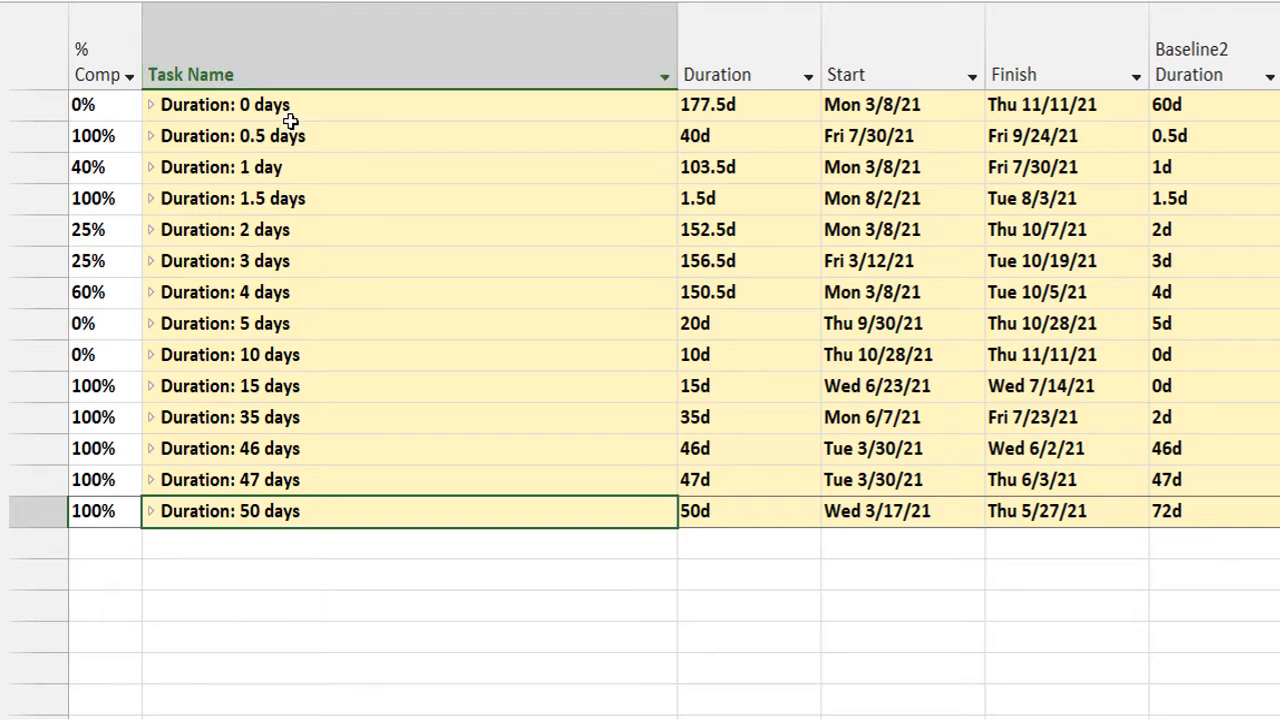
Expand the 0 days, 0.5 days and 1 day duration groups in turn to view their tasks, collapsing each again.
{"action": "left_click", "coordinate": [150, 106]}
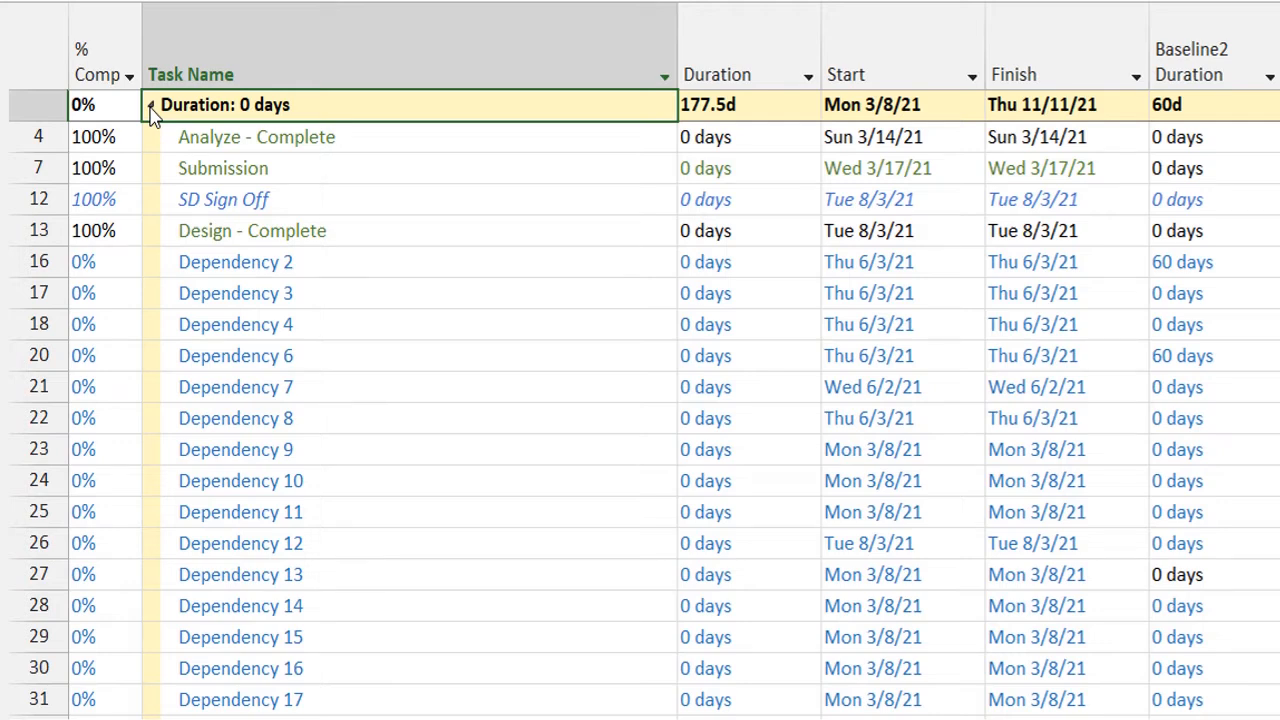
{"action": "left_click", "coordinate": [150, 106]}
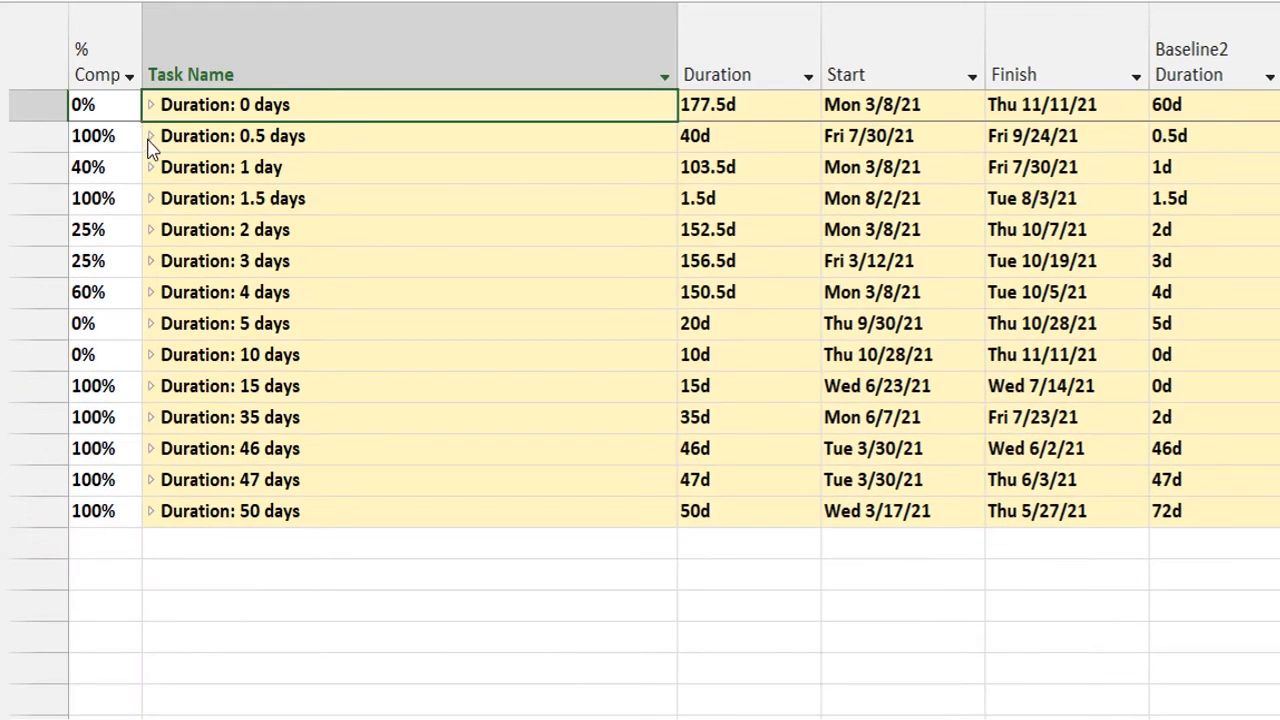
{"action": "left_click", "coordinate": [150, 137]}
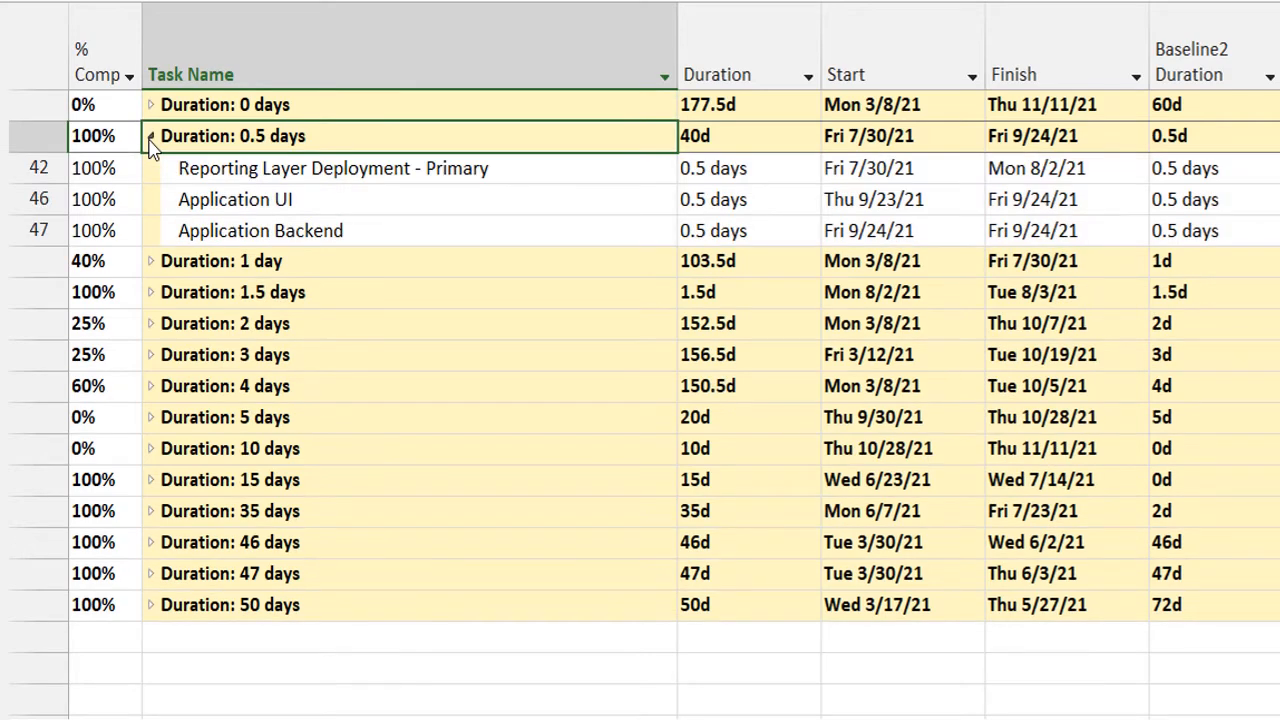
{"action": "left_click", "coordinate": [150, 137]}
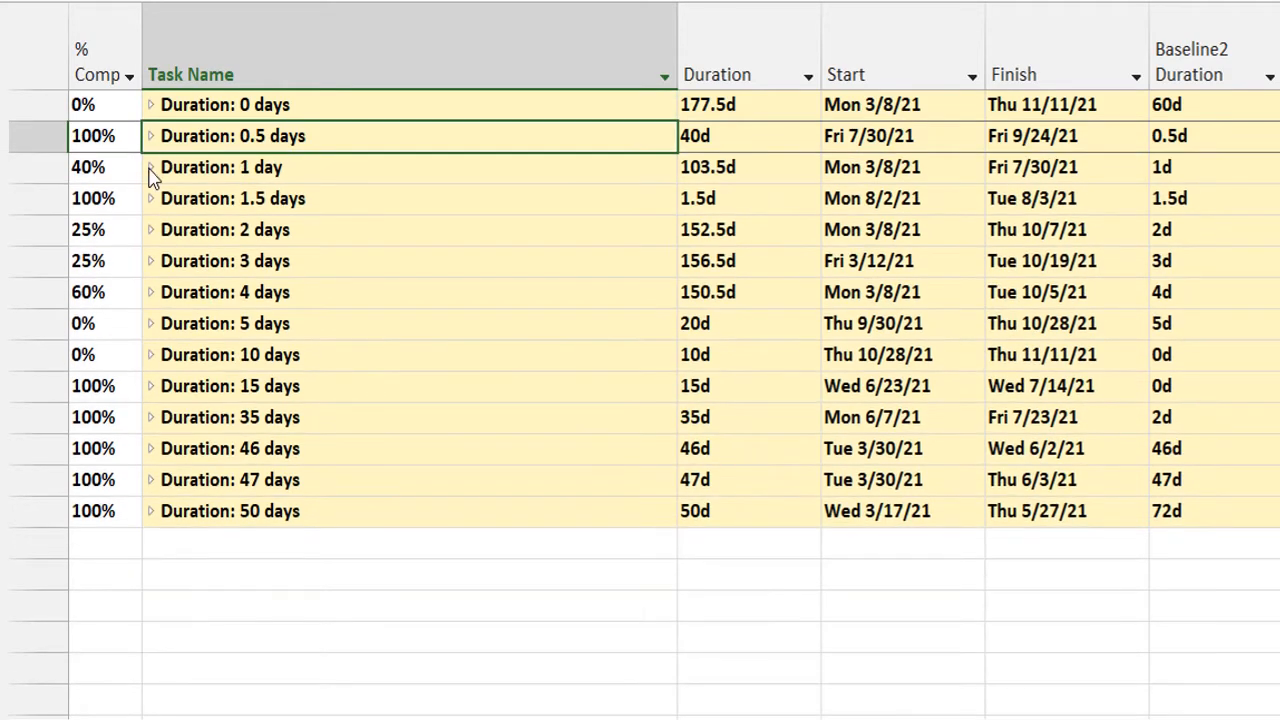
{"action": "left_click", "coordinate": [150, 168]}
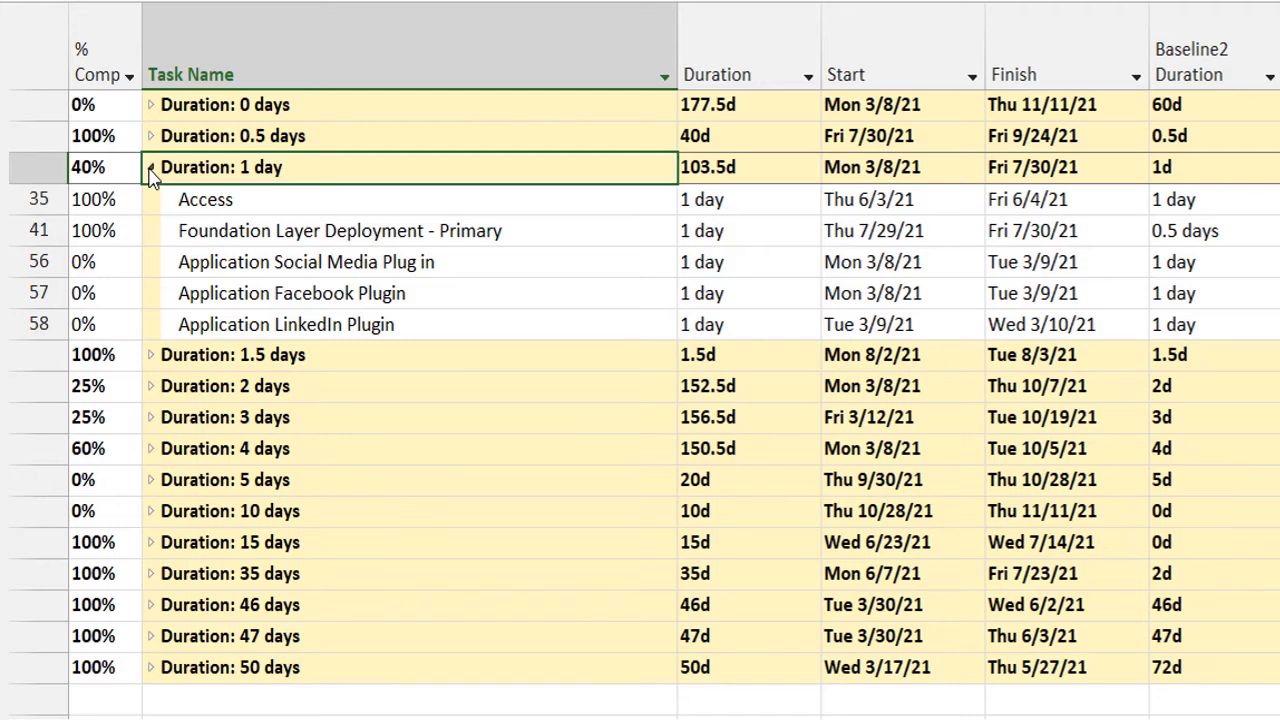
{"action": "left_click", "coordinate": [150, 168]}
View the tasks in the 1.5 days and 2 days duration groups, leaving both collapsed.
{"action": "left_click", "coordinate": [150, 199]}
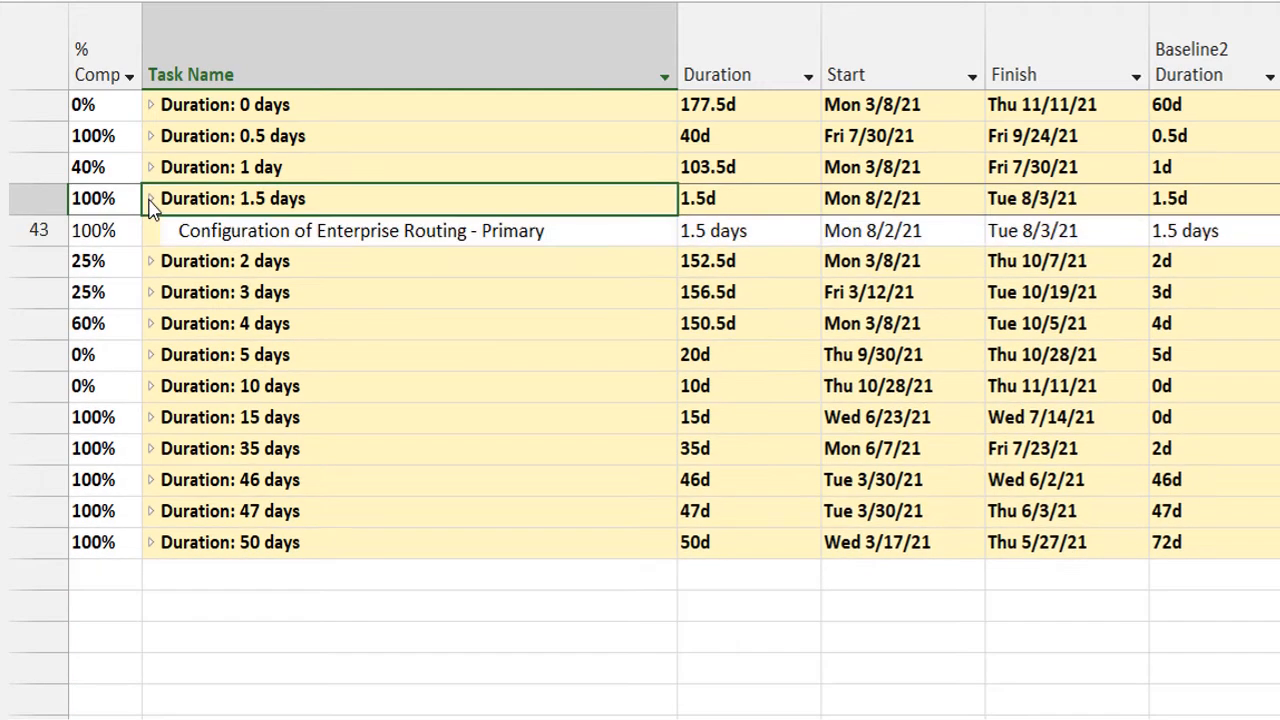
{"action": "left_click", "coordinate": [150, 199]}
{"action": "left_click", "coordinate": [149, 231]}
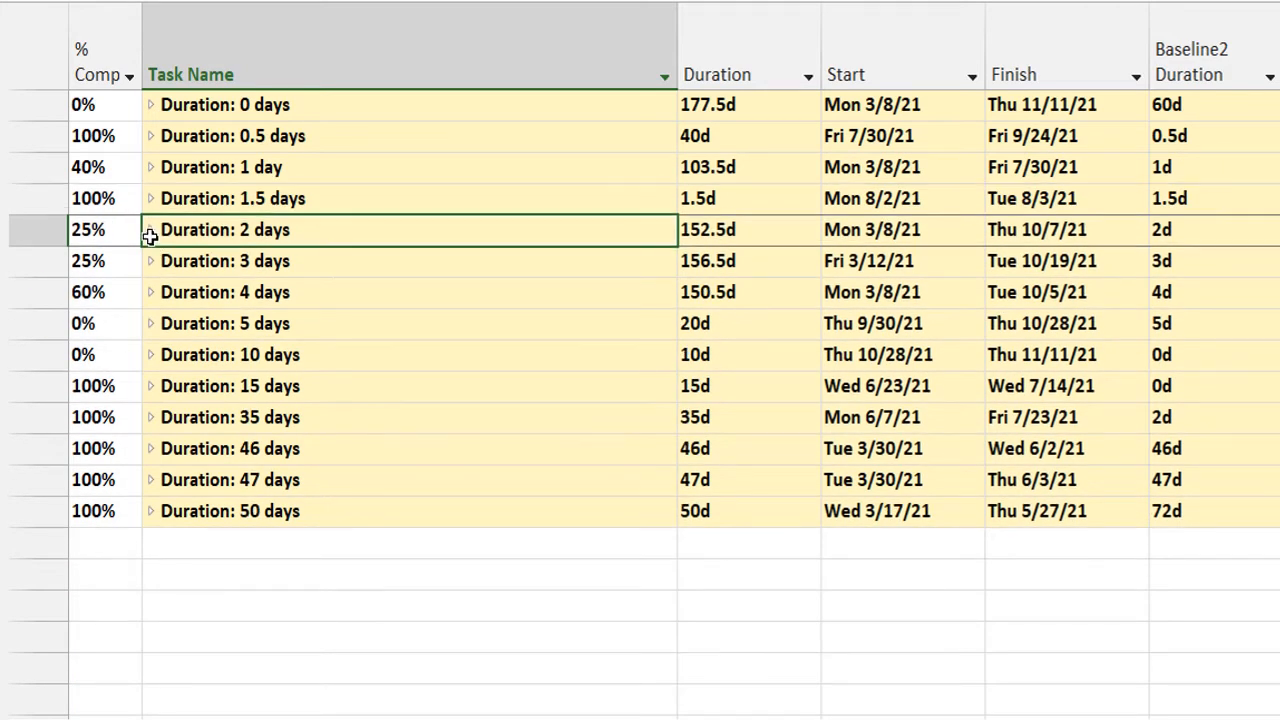
{"action": "left_click", "coordinate": [150, 231]}
{"action": "left_click", "coordinate": [150, 231]}
{"action": "left_click", "coordinate": [150, 231]}
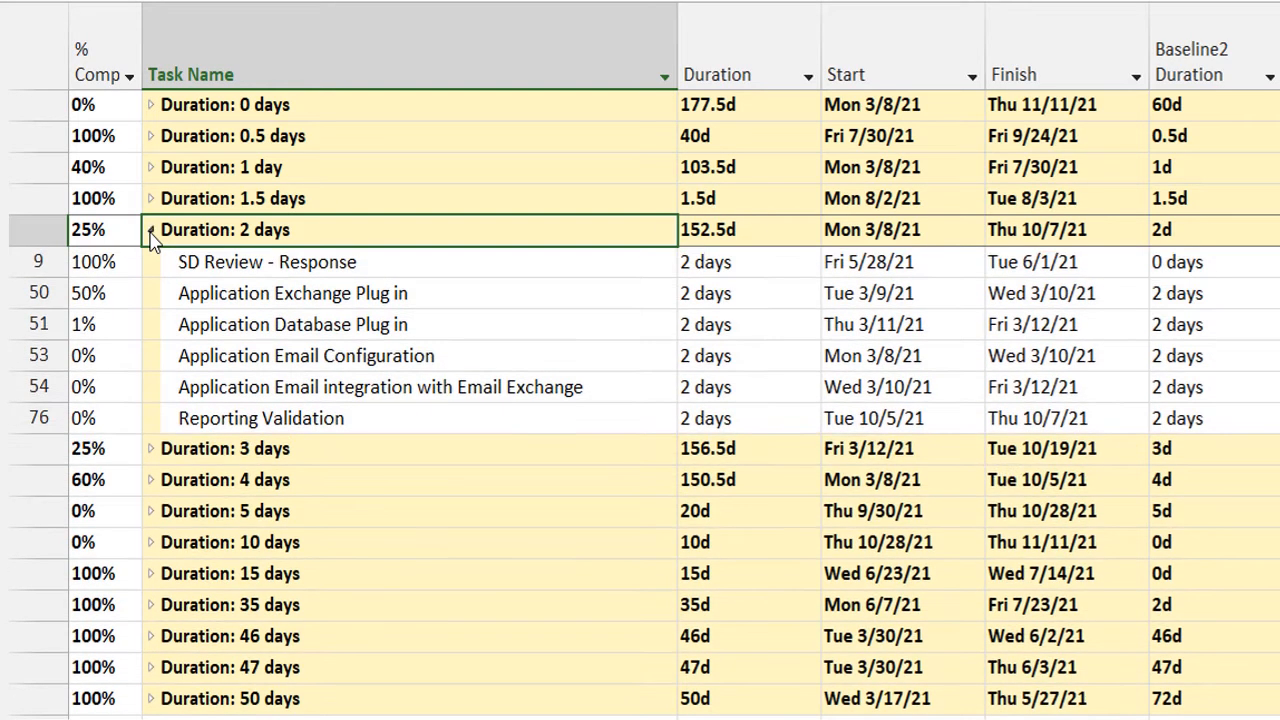
{"action": "left_click", "coordinate": [150, 231]}
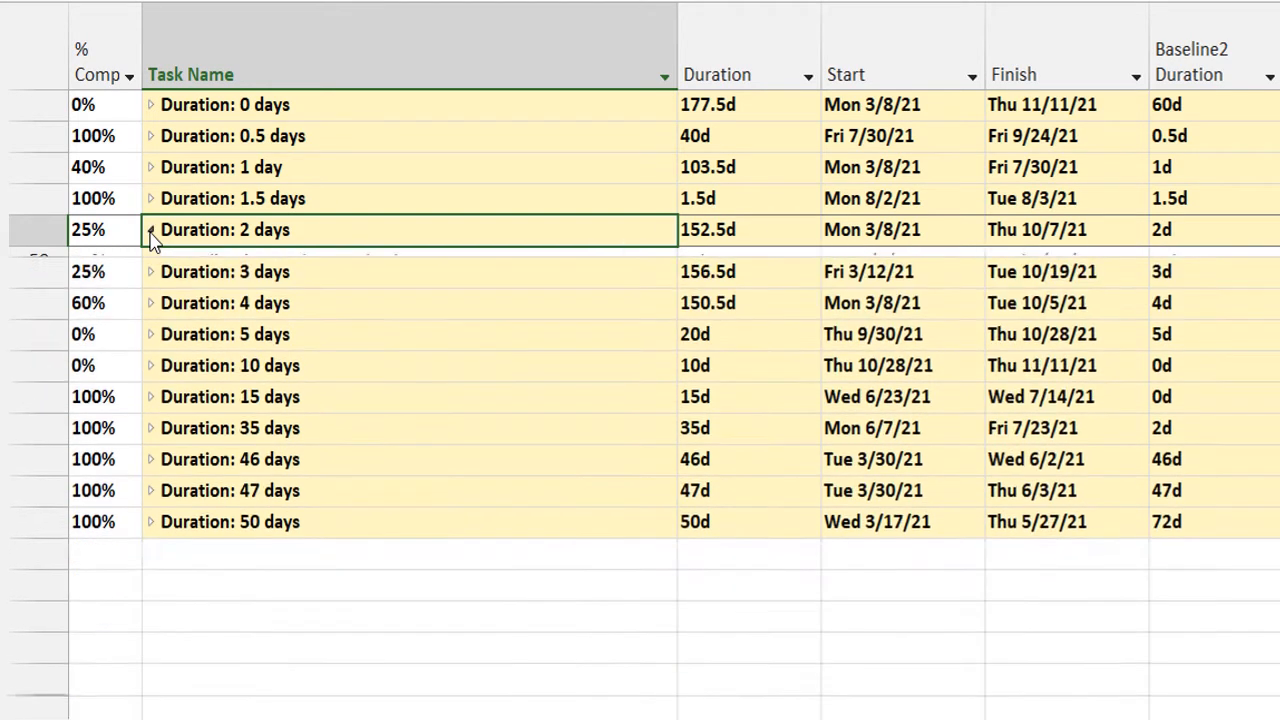
Expand the 3 days, 10 days and 5 days duration groups one after another, collapsing each after viewing its tasks.
{"action": "left_click", "coordinate": [151, 261]}
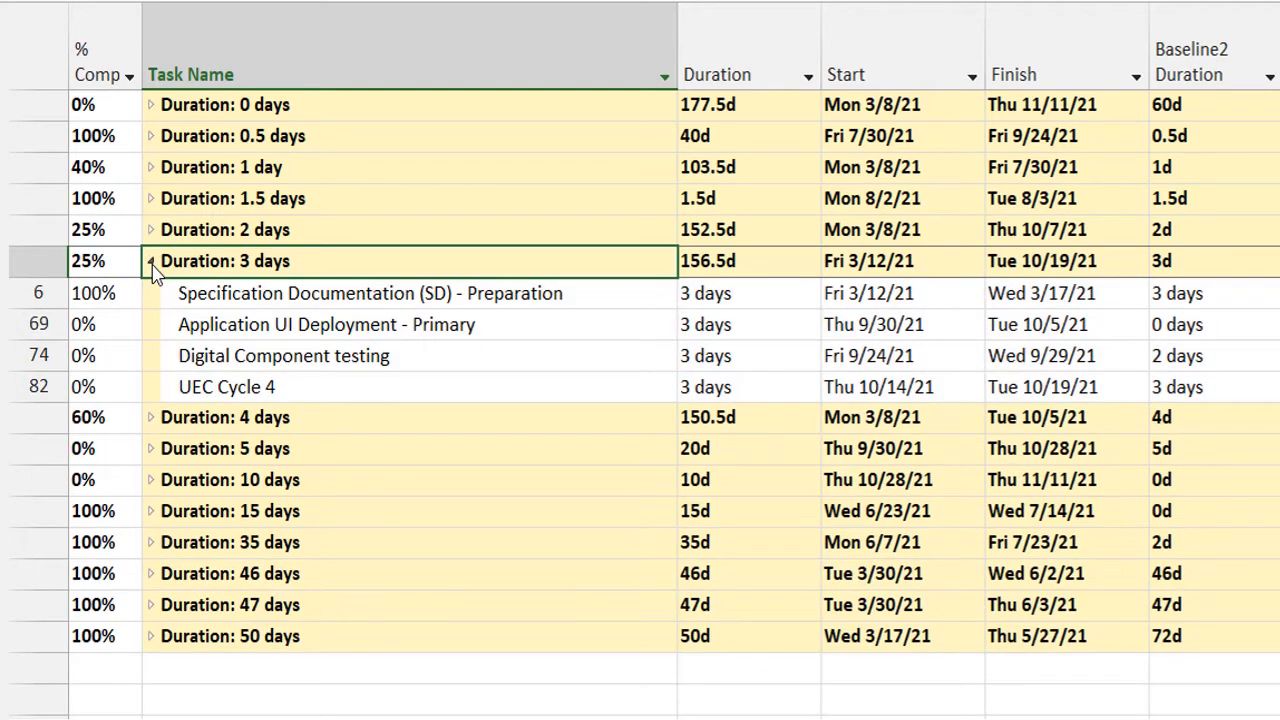
{"action": "left_click", "coordinate": [151, 261]}
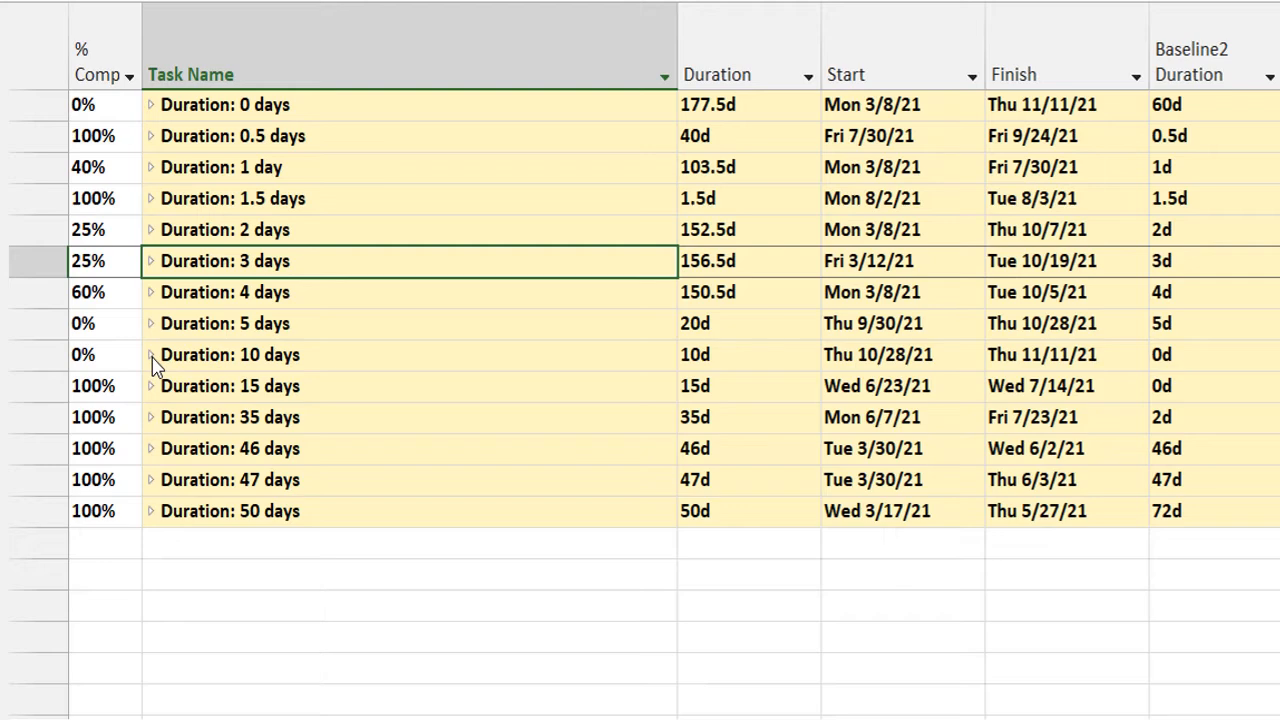
{"action": "left_click", "coordinate": [151, 355]}
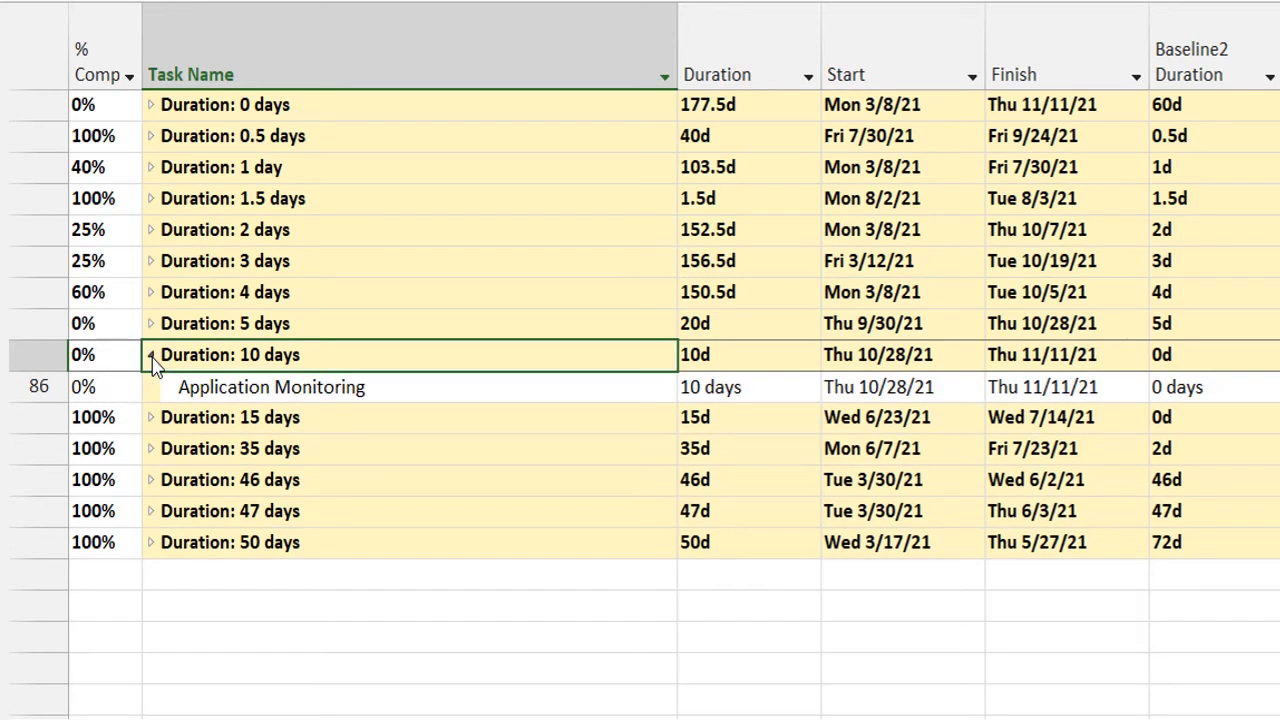
{"action": "left_click", "coordinate": [151, 355]}
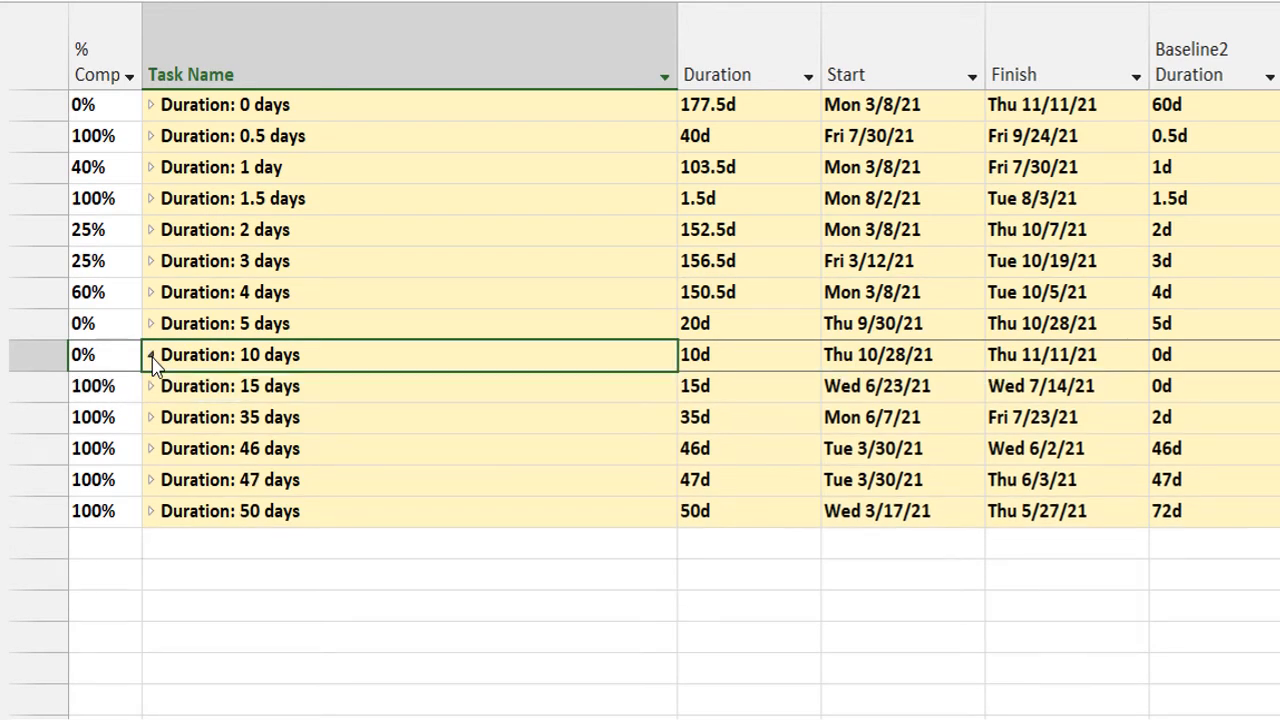
{"action": "left_click", "coordinate": [151, 325]}
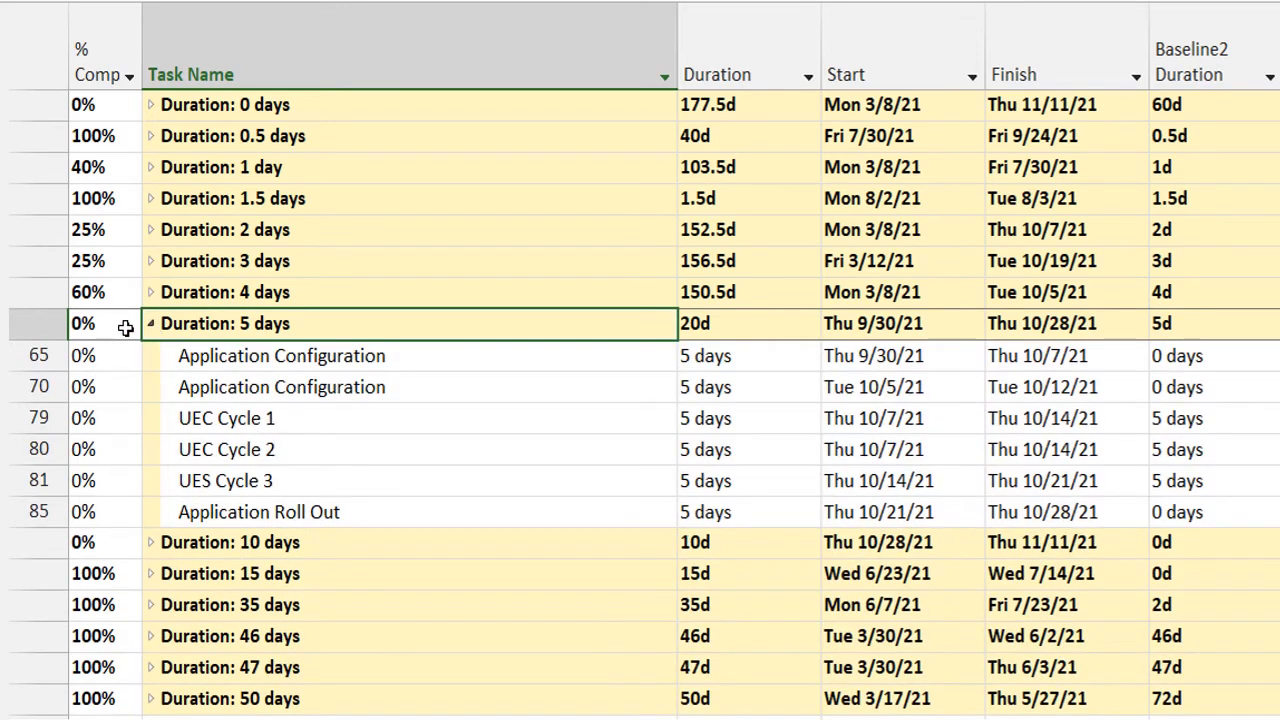
{"action": "left_click", "coordinate": [151, 324]}
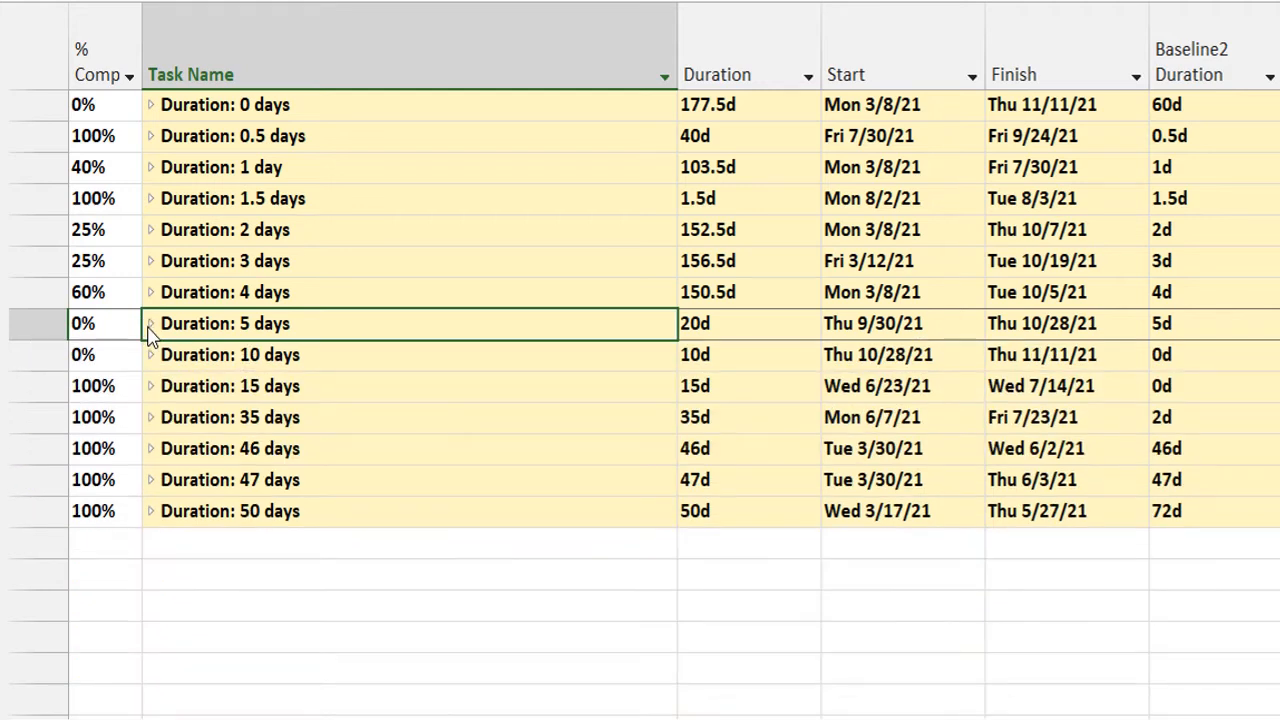
Briefly open the 50 days and 47 days duration groups, leaving both collapsed.
{"action": "left_click", "coordinate": [150, 512]}
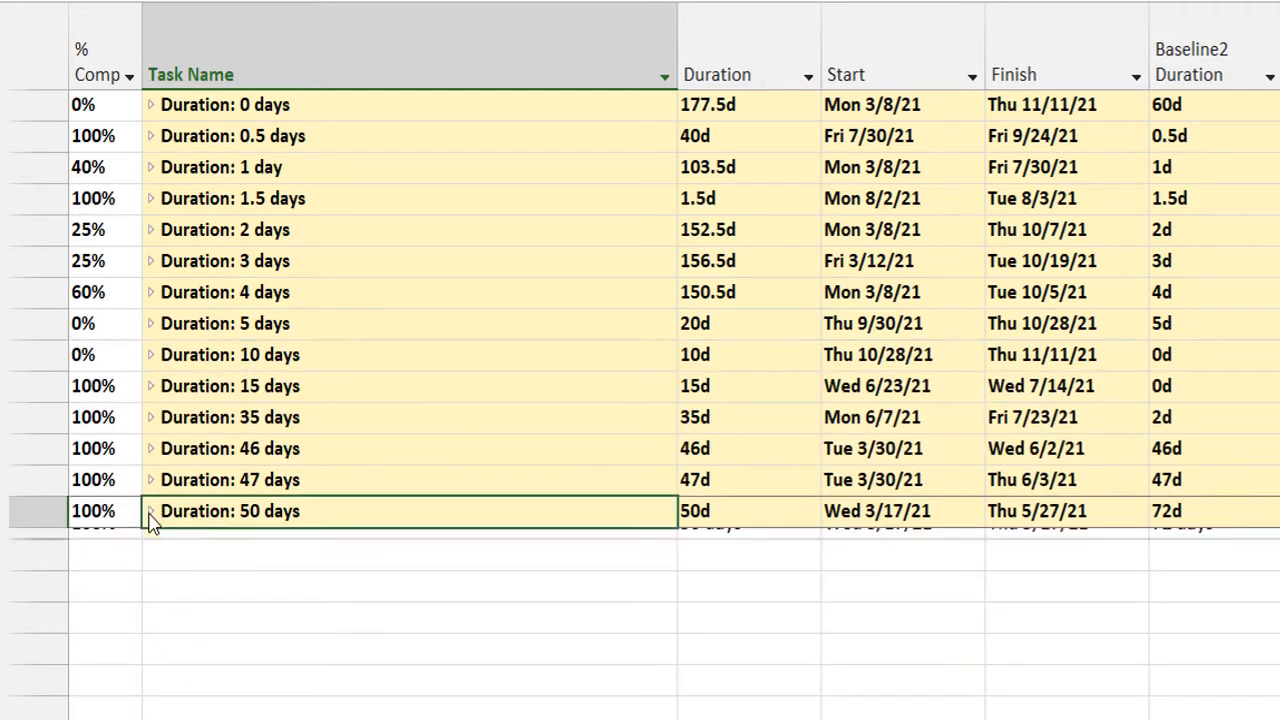
{"action": "left_click", "coordinate": [150, 512]}
{"action": "left_click", "coordinate": [150, 481]}
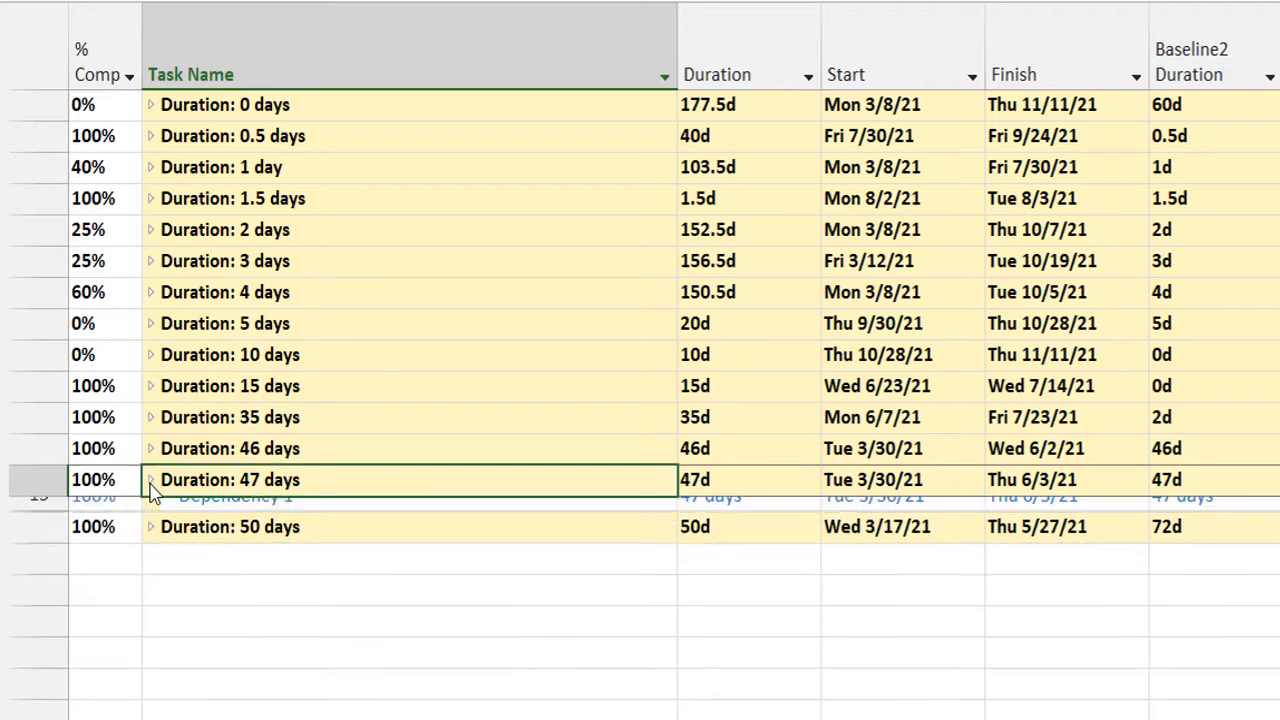
{"action": "left_click", "coordinate": [150, 481]}
Expand the 46 days, 35 days and 15 days duration groups and leave their tasks displayed.
{"action": "left_click", "coordinate": [150, 449]}
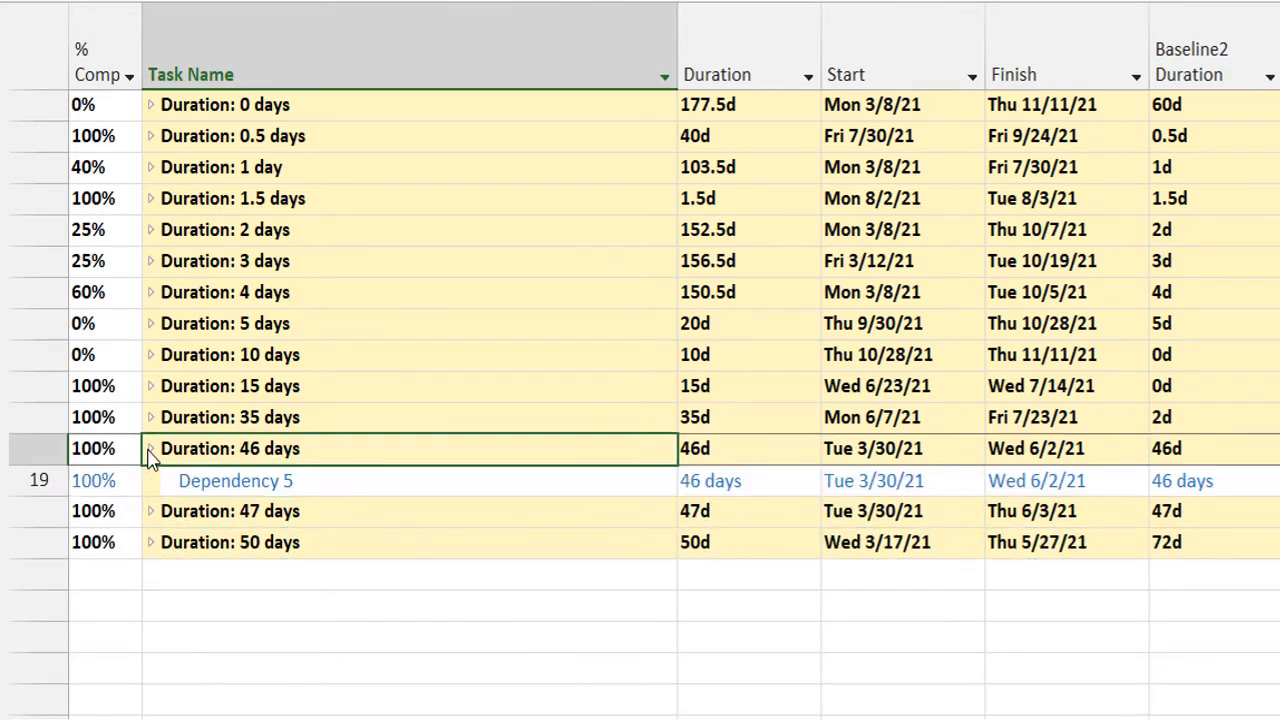
{"action": "left_click", "coordinate": [150, 417]}
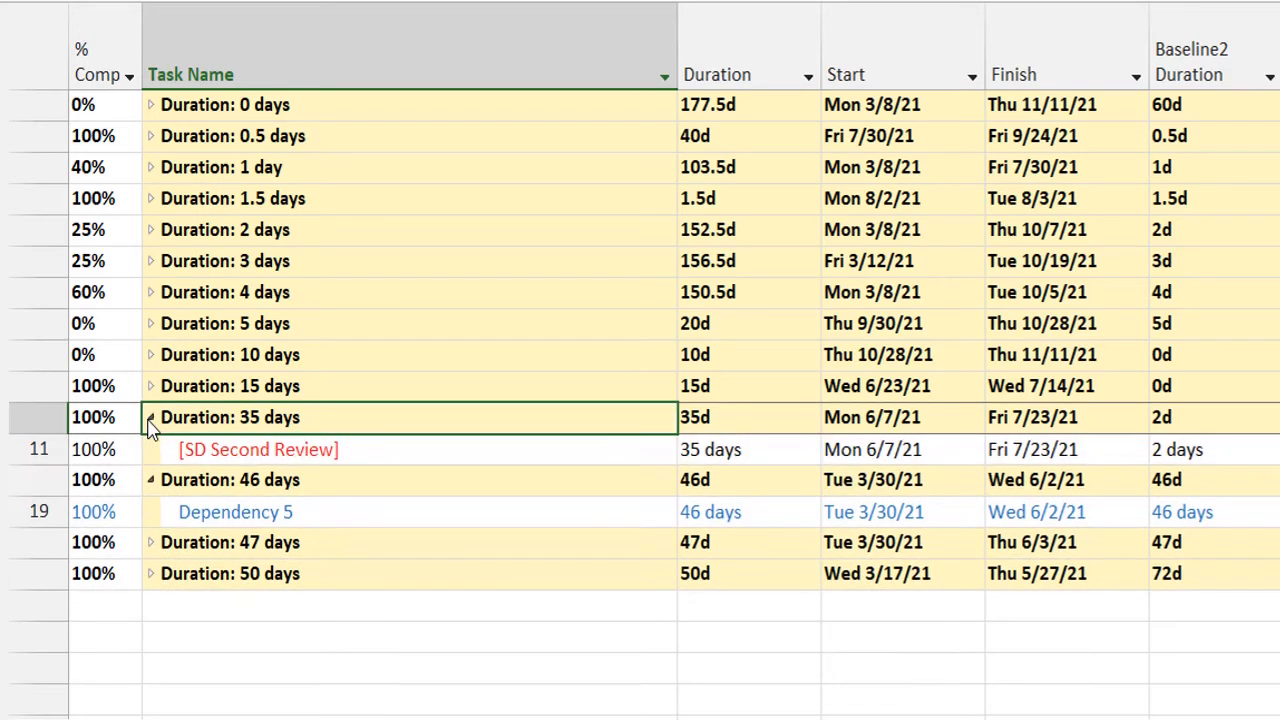
{"action": "left_click", "coordinate": [151, 386]}
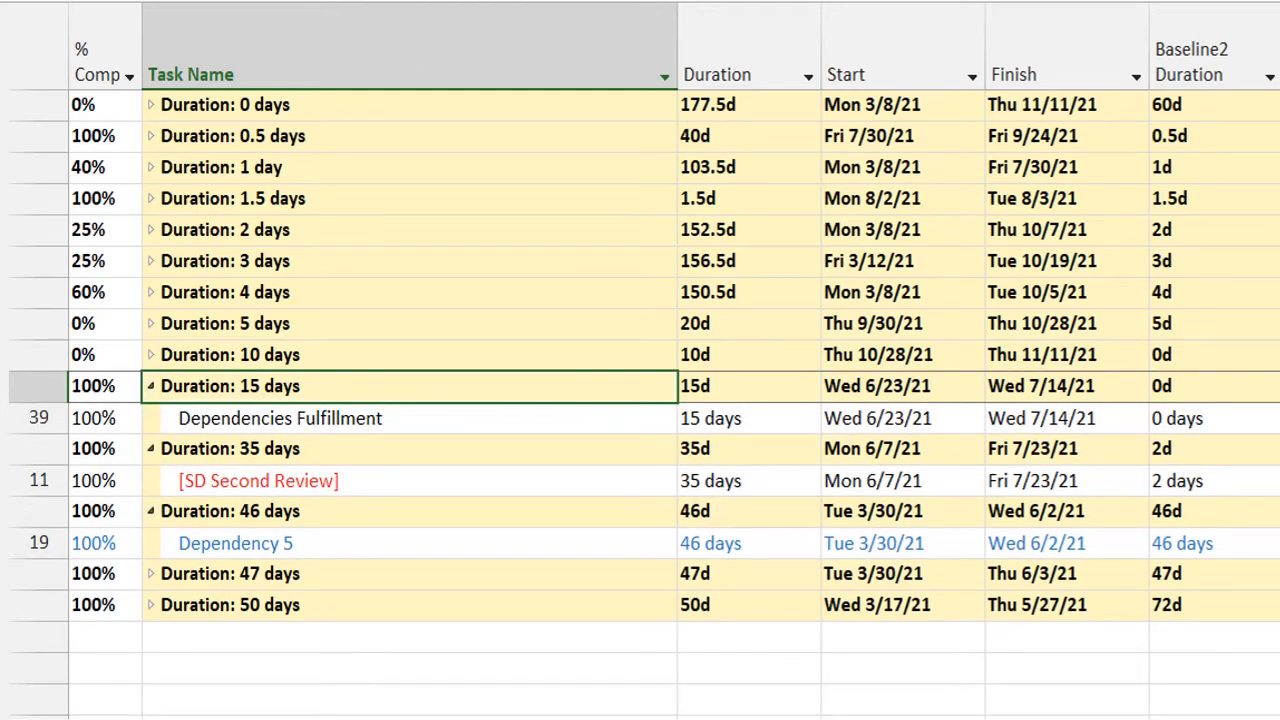
Group the tasks by Duration then Priority and expand the Priority: 500 - 599 subgroup under Duration: 0 days.
{"action": "left_click", "coordinate": [487, 20]}
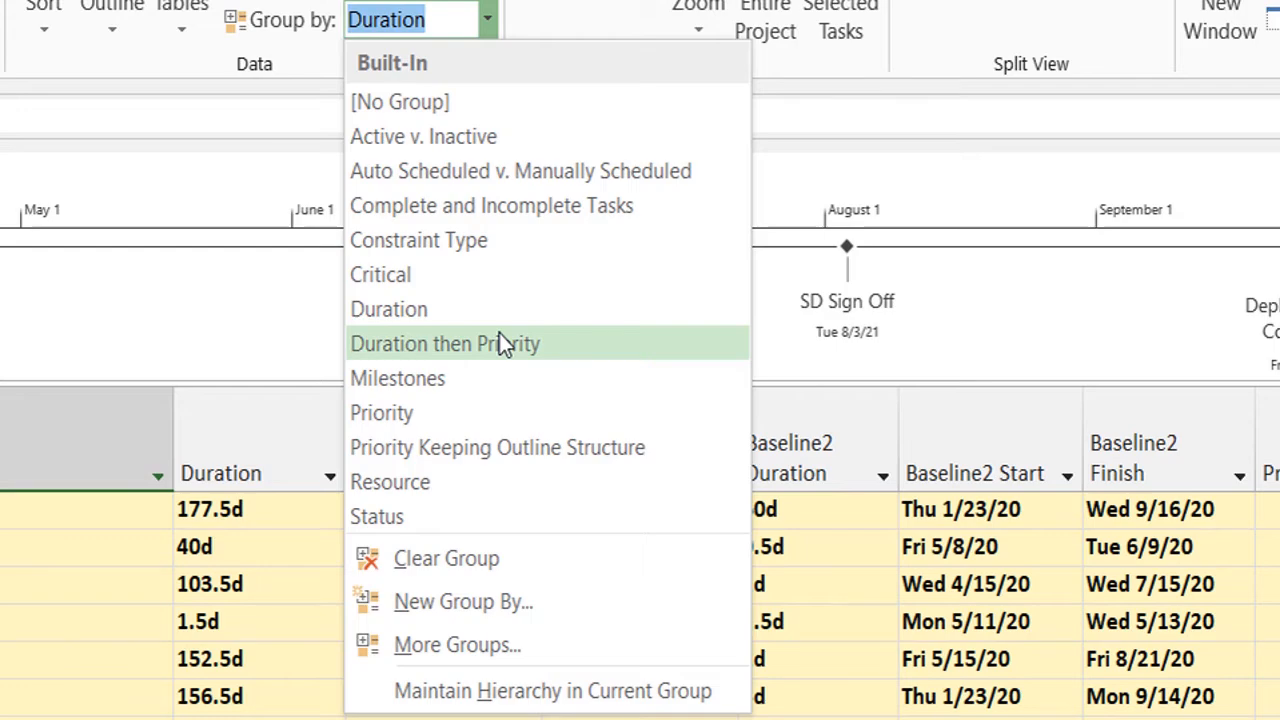
{"action": "left_click", "coordinate": [499, 336]}
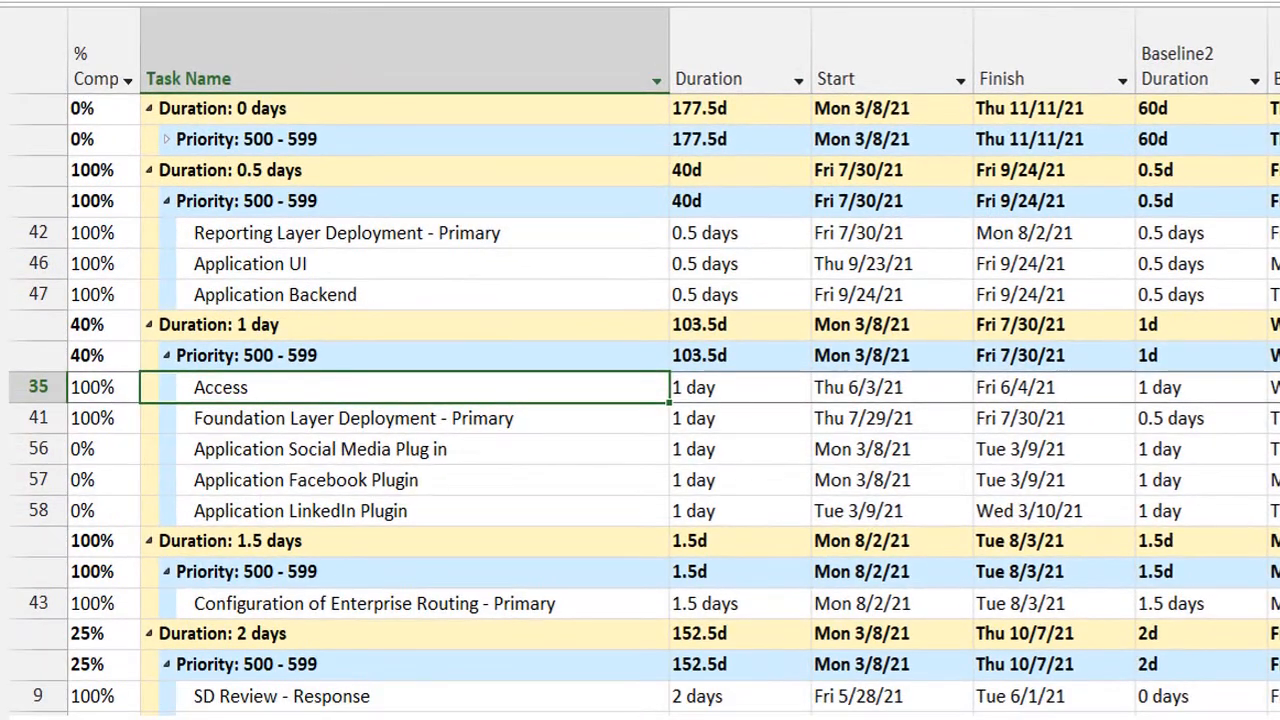
{"action": "left_click", "coordinate": [958, 1]}
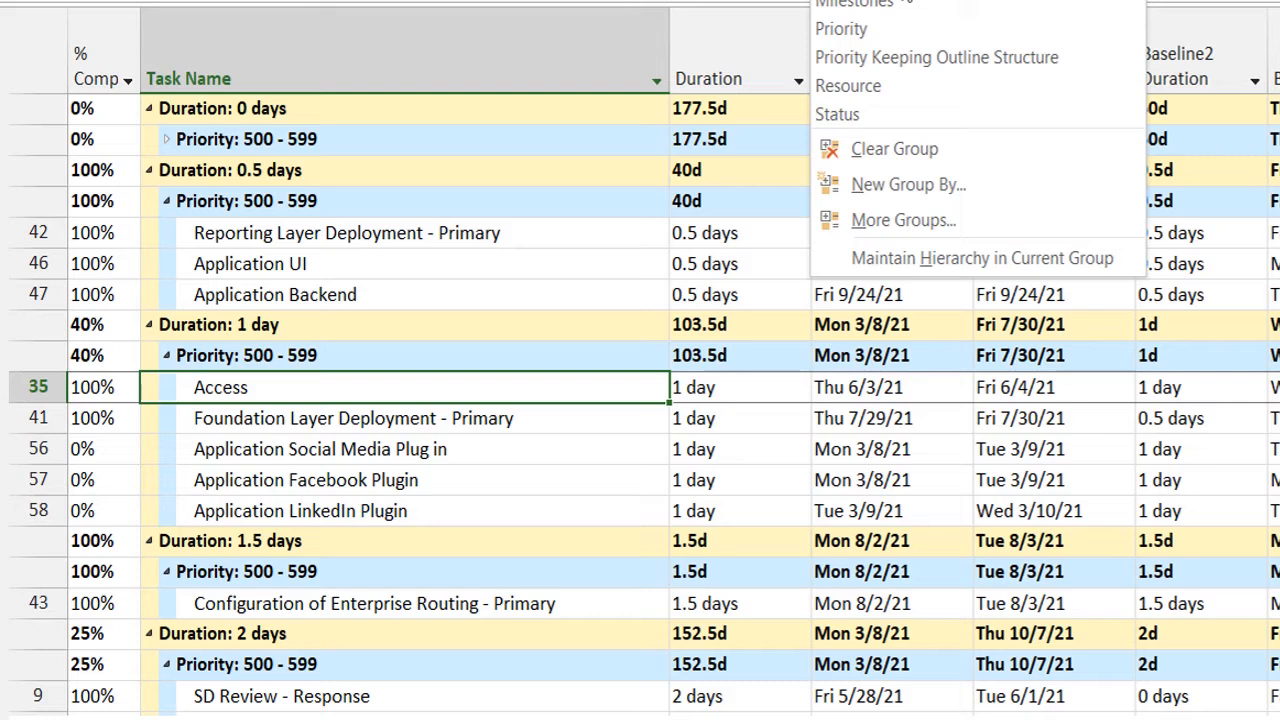
{"action": "left_click", "coordinate": [606, 98]}
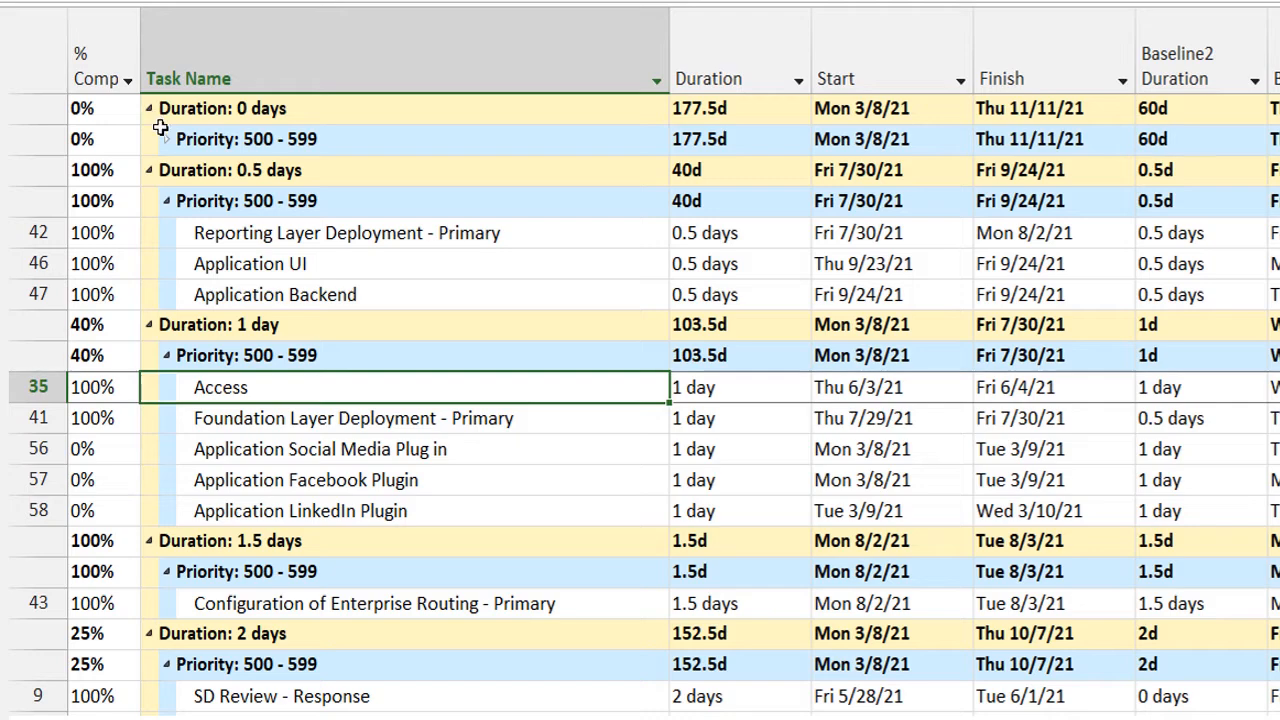
{"action": "left_click", "coordinate": [167, 140]}
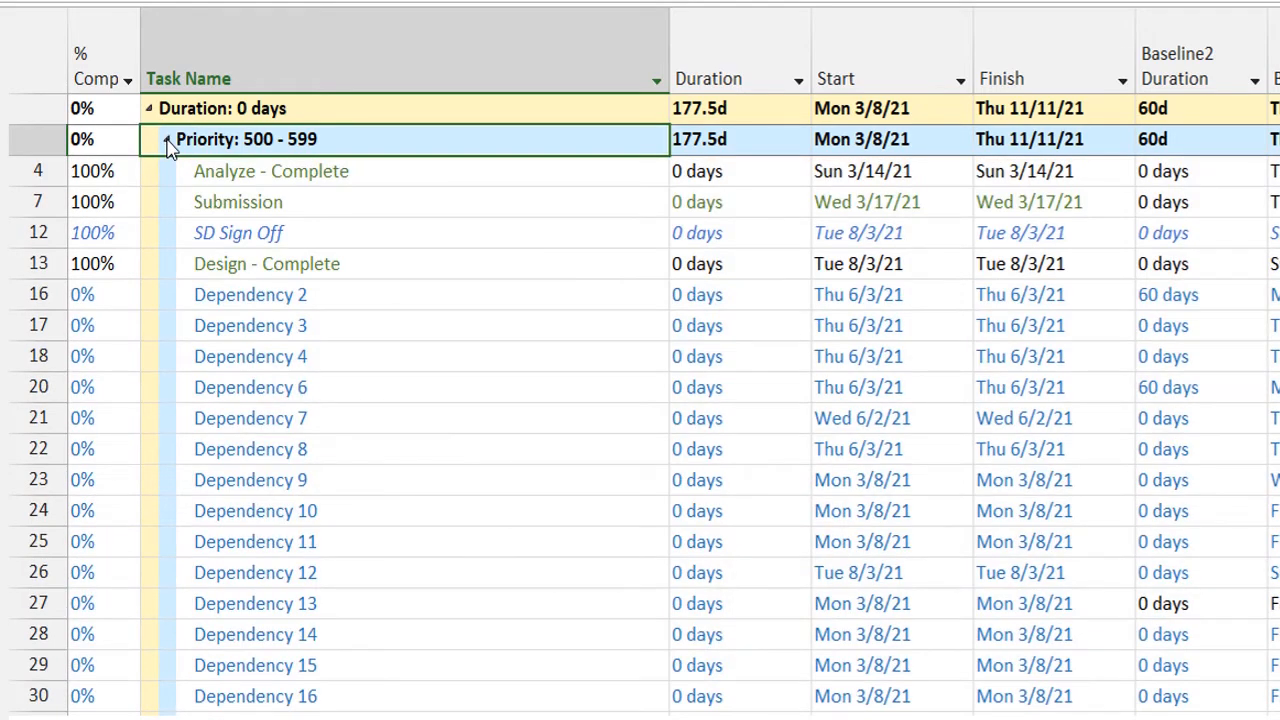
Collapse and re-expand the Priority: 500 - 599 subgroup under Duration: 0 days and look through its tasks.
{"action": "left_click", "coordinate": [167, 140]}
{"action": "left_click", "coordinate": [167, 140]}
{"action": "left_click", "coordinate": [283, 230]}
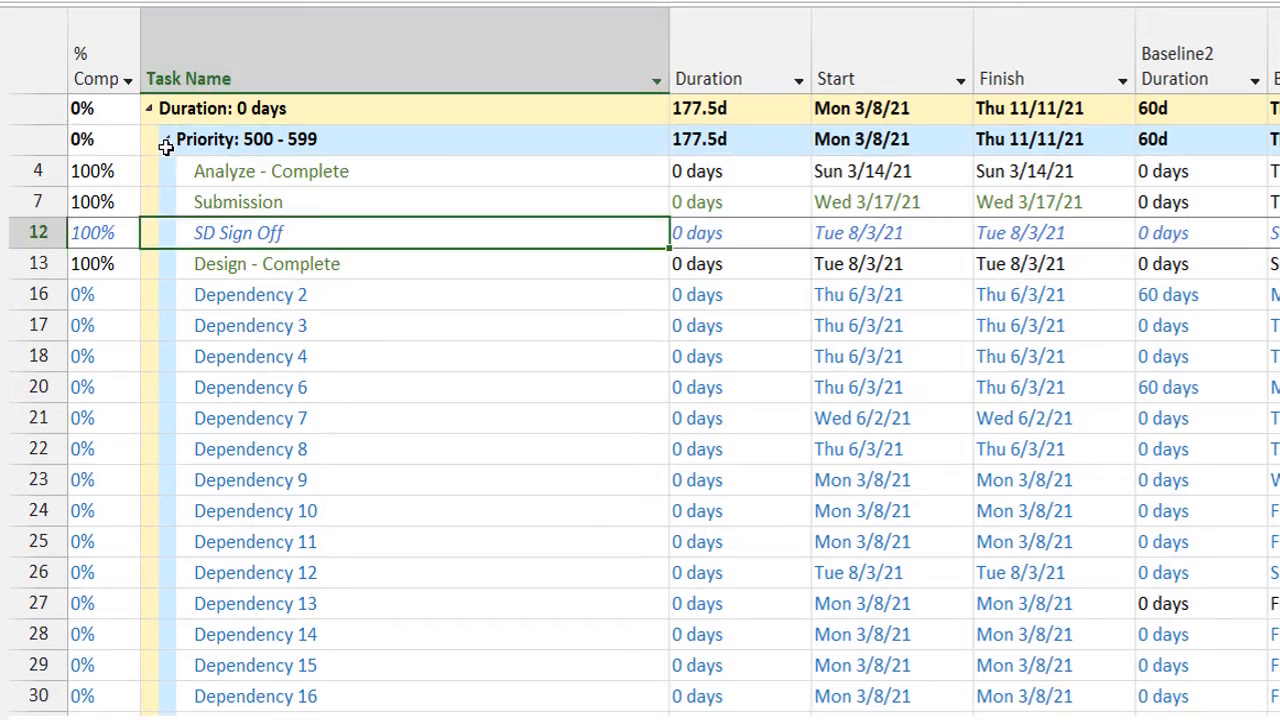
{"action": "left_click", "coordinate": [166, 146]}
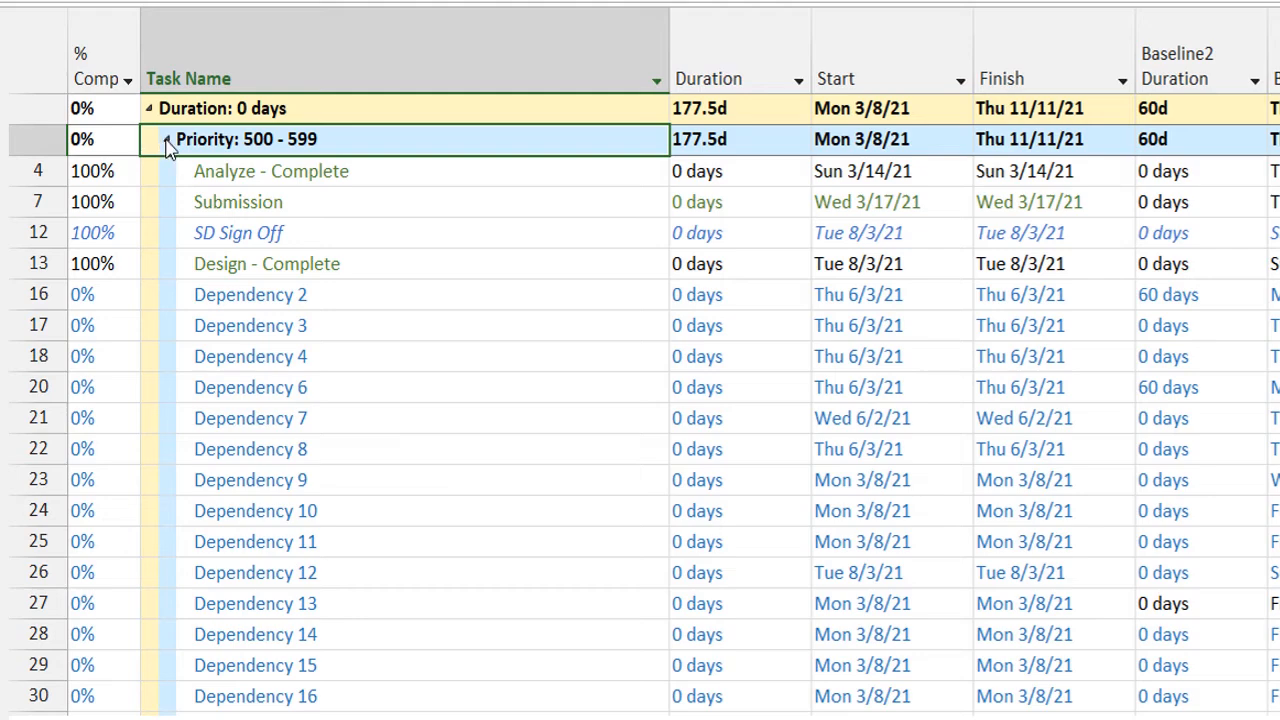
{"action": "left_click", "coordinate": [167, 142]}
{"action": "left_click", "coordinate": [169, 142]}
{"action": "left_click", "coordinate": [280, 177]}
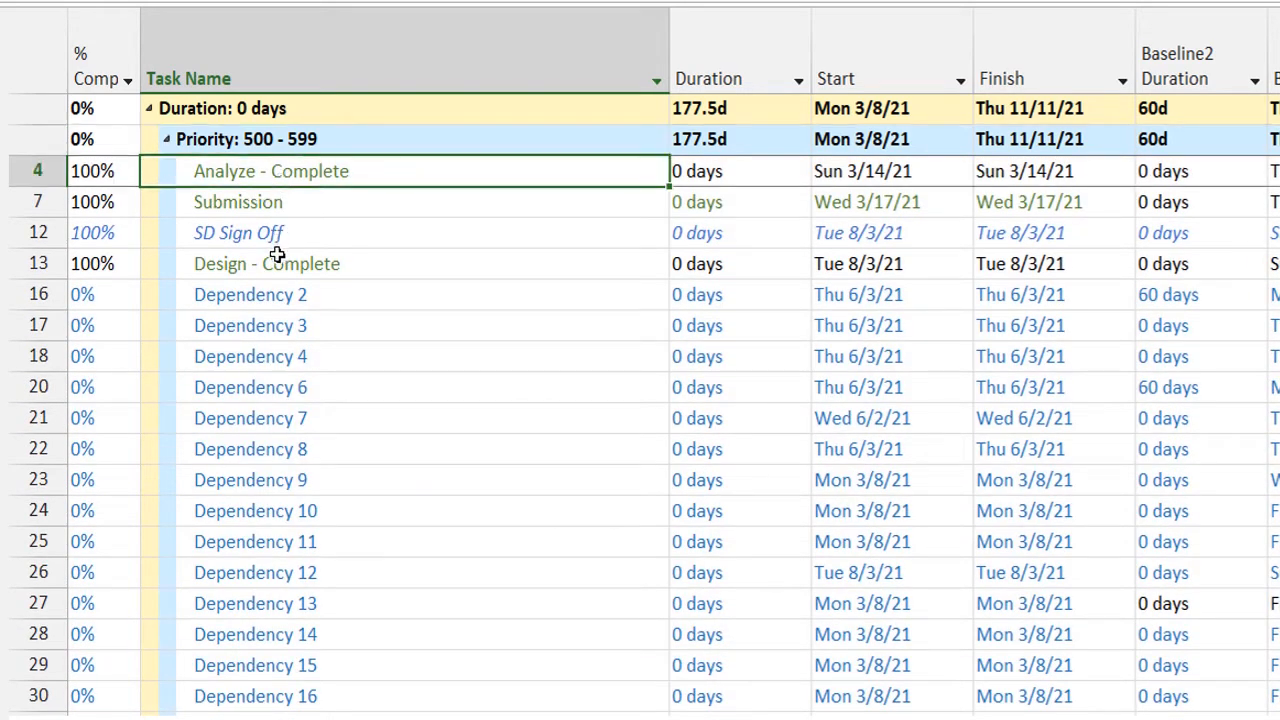
{"action": "left_click", "coordinate": [282, 322]}
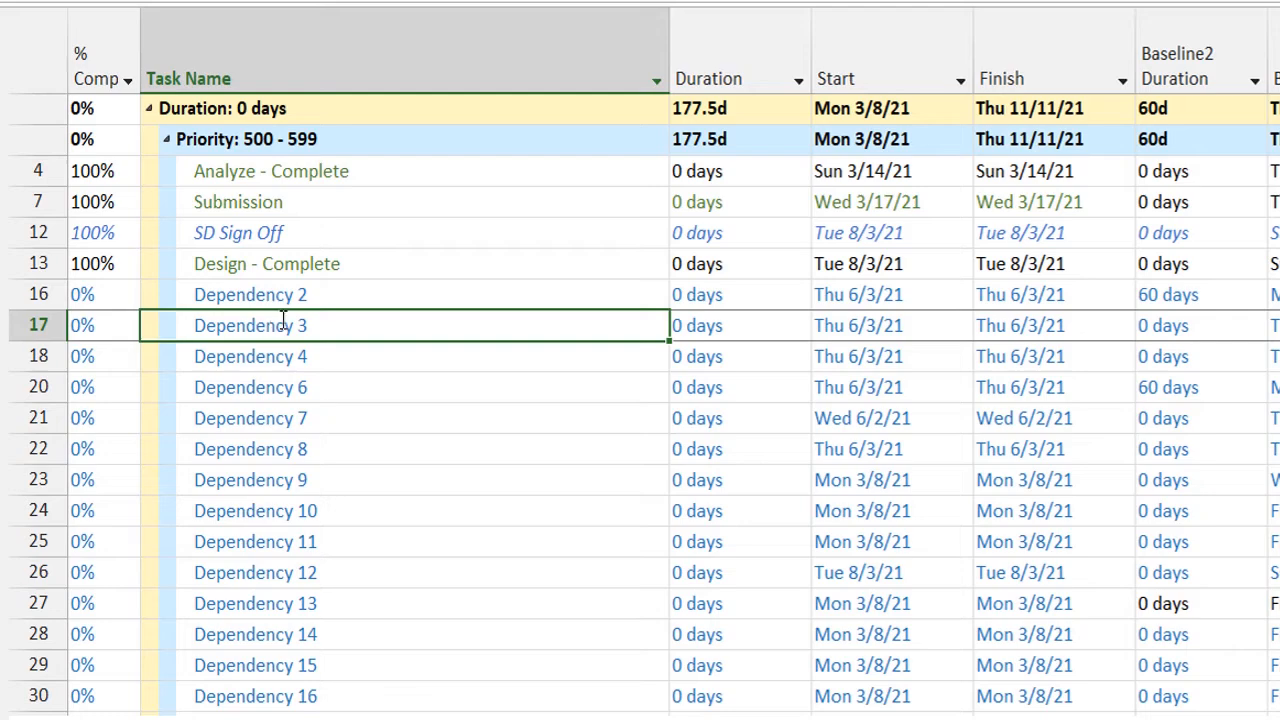
{"action": "left_click", "coordinate": [283, 320]}
Set the priority of the Dependency 2 task to 100 in its task information.
{"action": "left_click", "coordinate": [314, 296]}
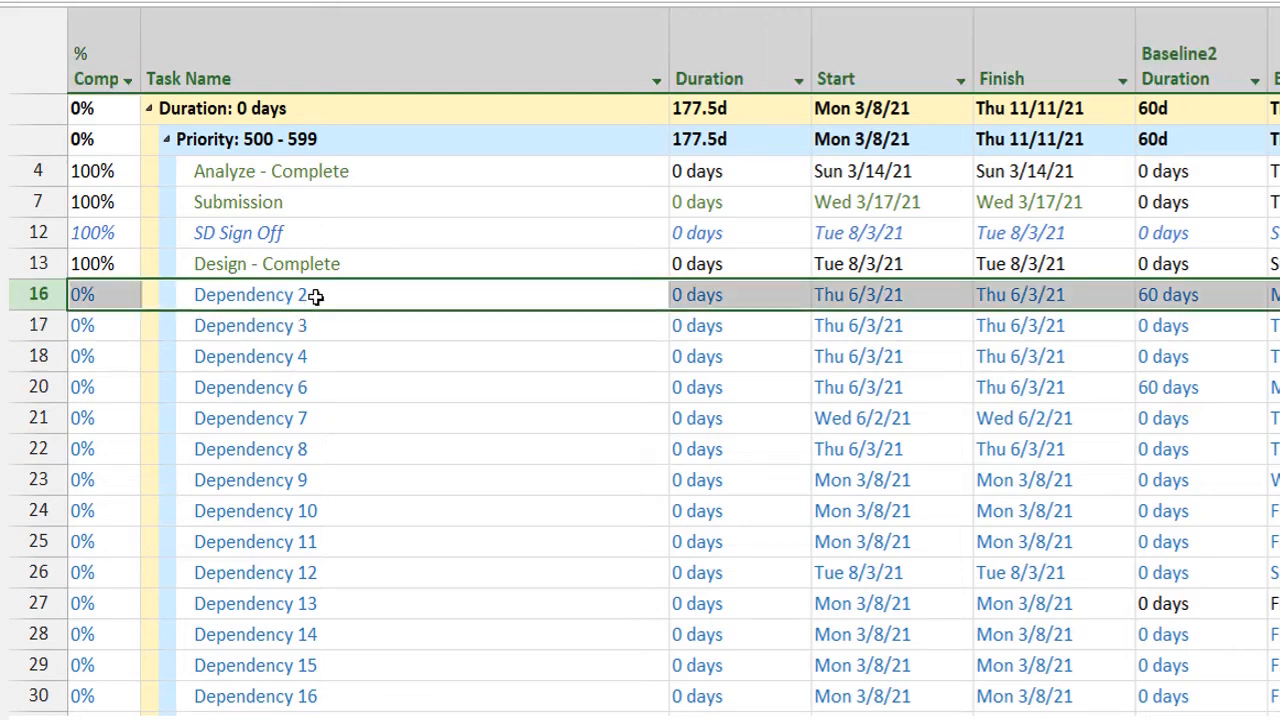
{"action": "double_click", "coordinate": [314, 296]}
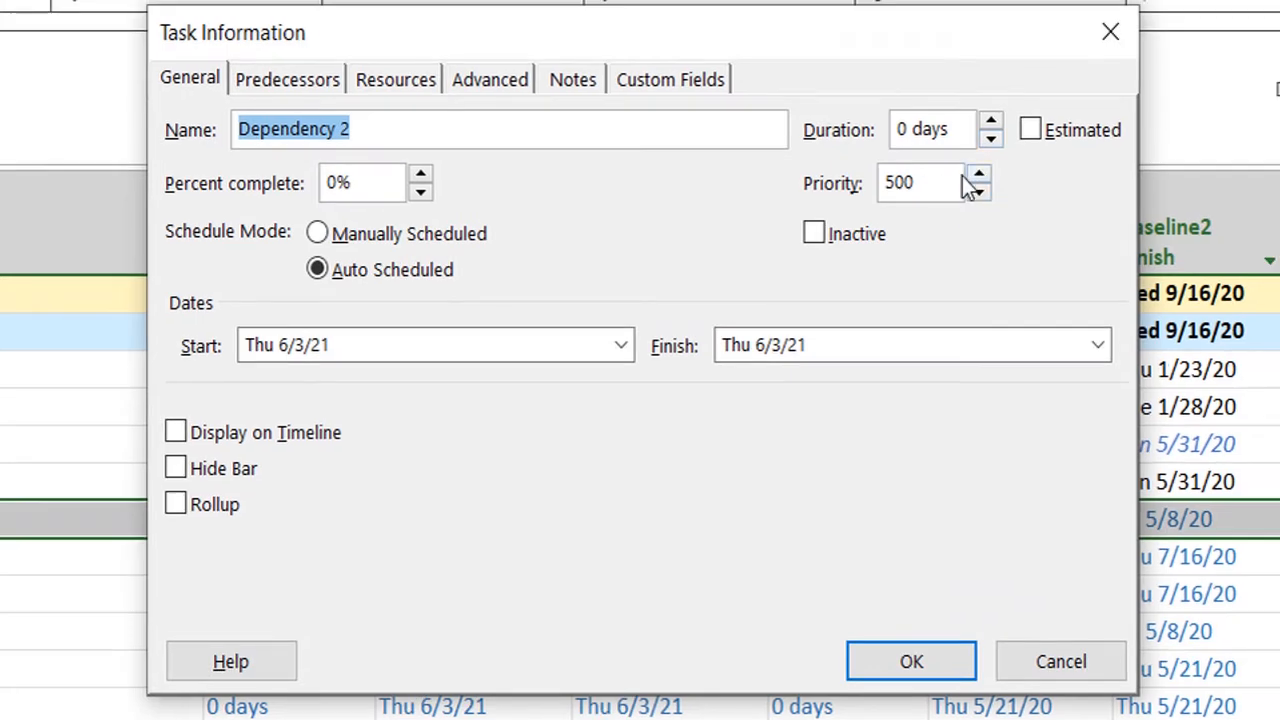
{"action": "left_click", "coordinate": [913, 188]}
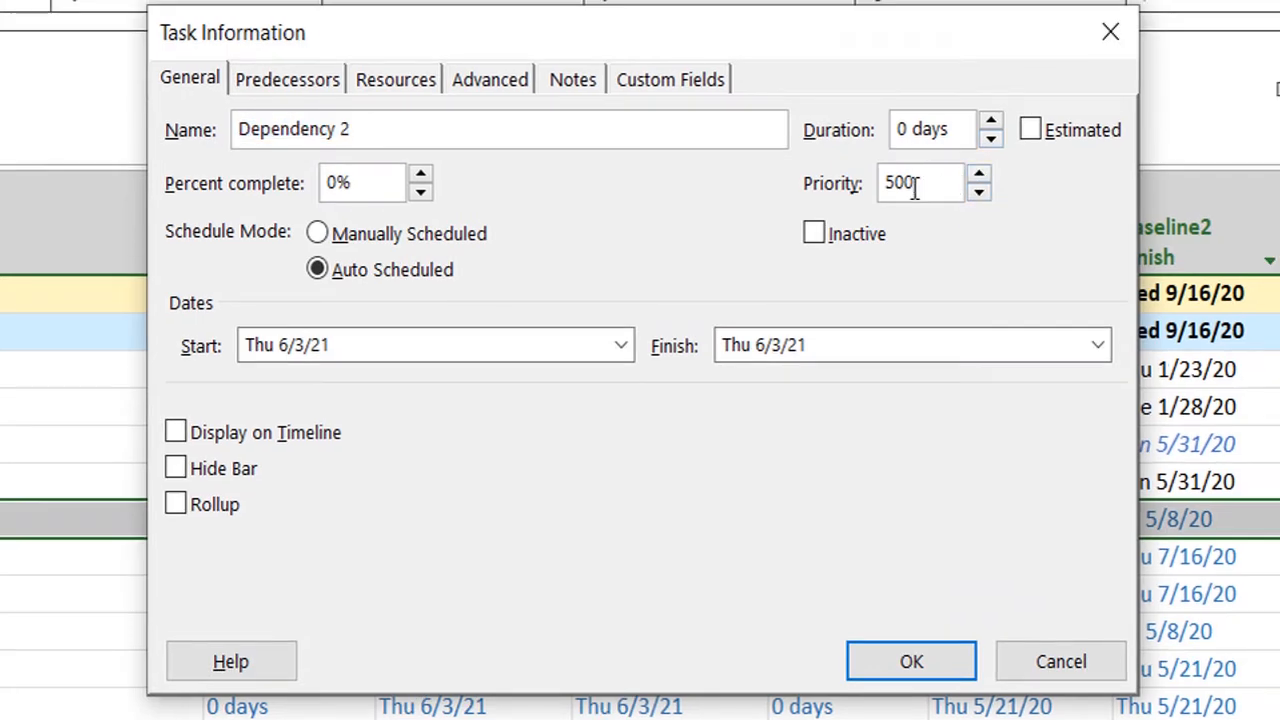
{"action": "key", "text": "shift+Left"}
{"action": "key", "text": "shift+Left"}
{"action": "key", "text": "shift+Left"}
{"action": "type", "text": "100"}
{"action": "left_click", "coordinate": [929, 661]}
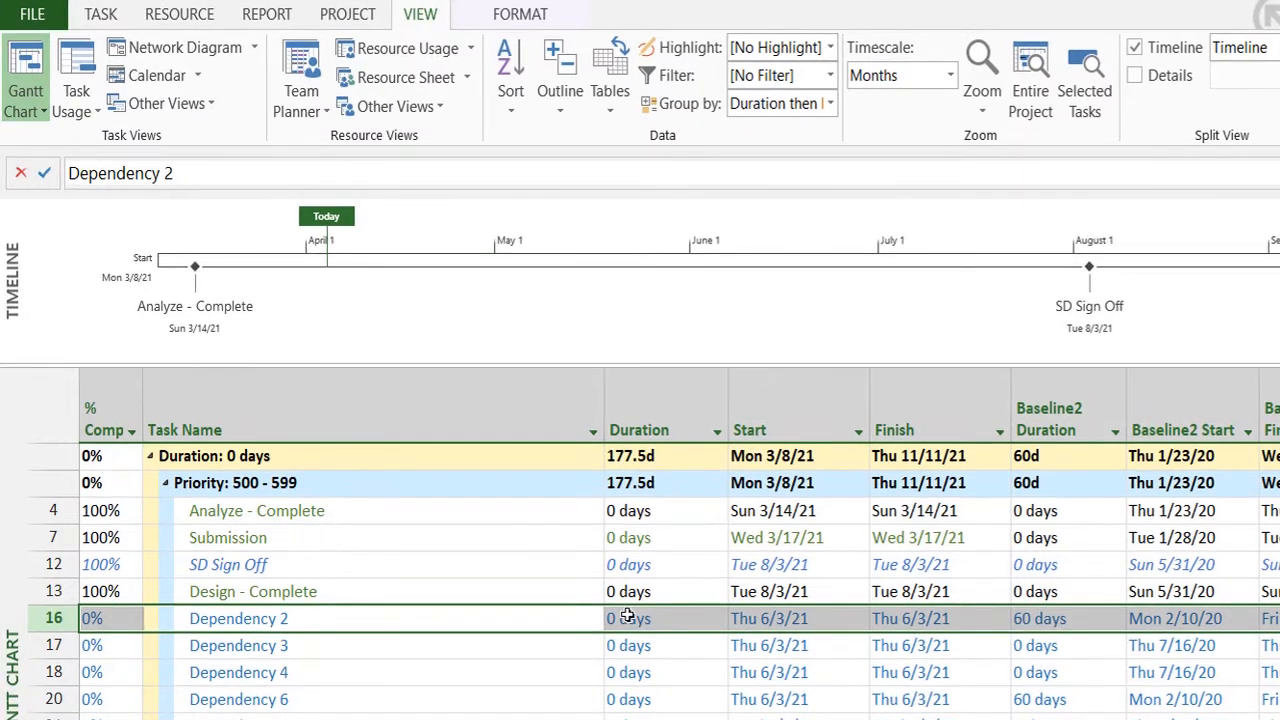
Reapply the Duration then Priority grouping to refresh the task list.
{"action": "left_click", "coordinate": [627, 617]}
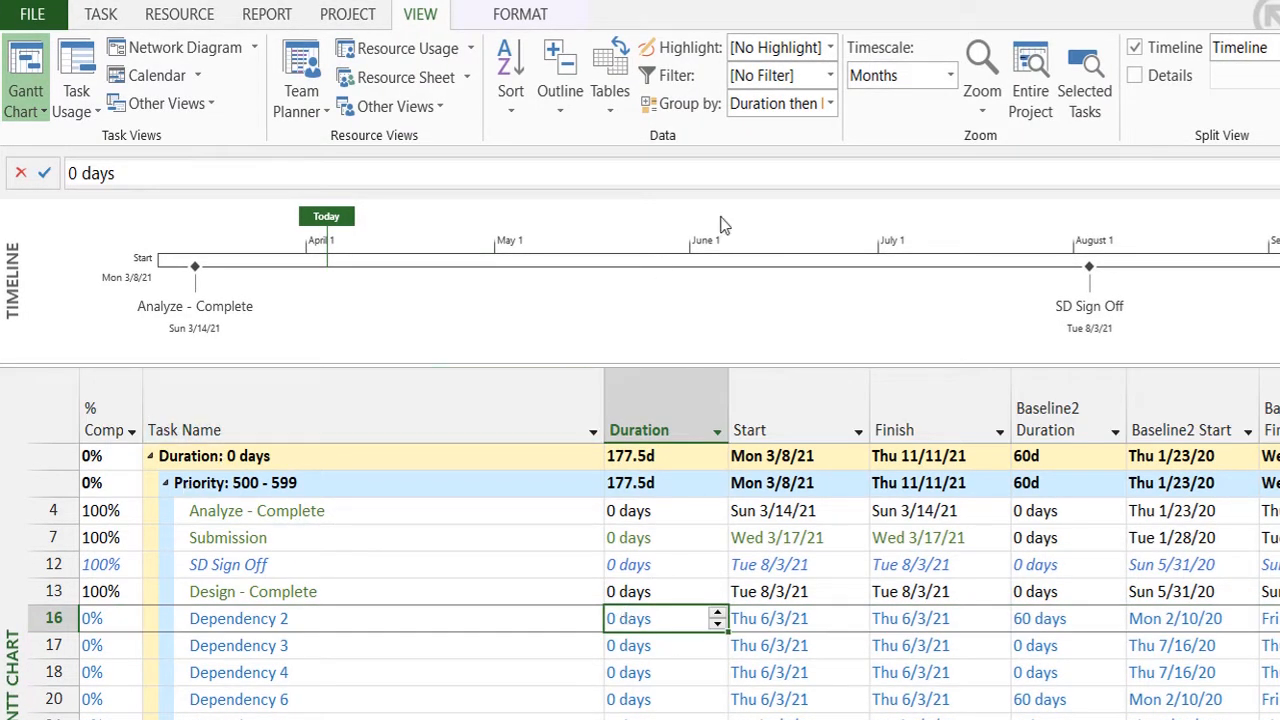
{"action": "left_click", "coordinate": [830, 103]}
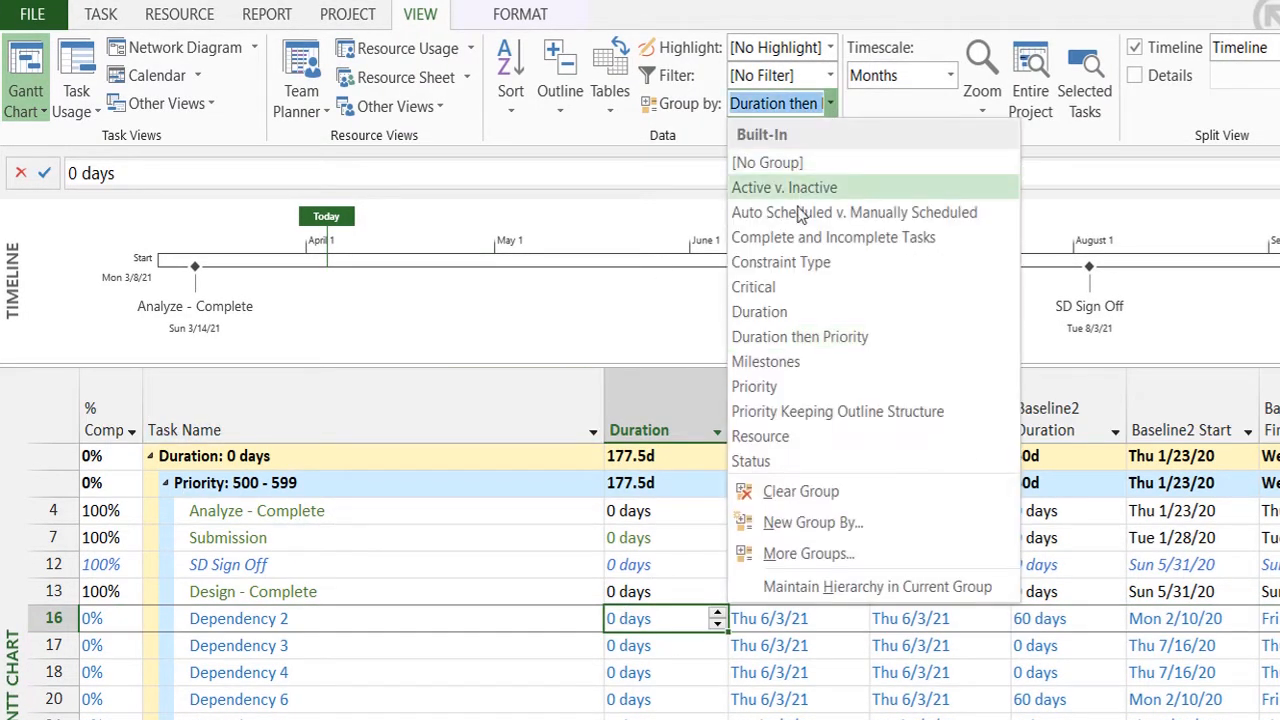
{"action": "left_click", "coordinate": [774, 337]}
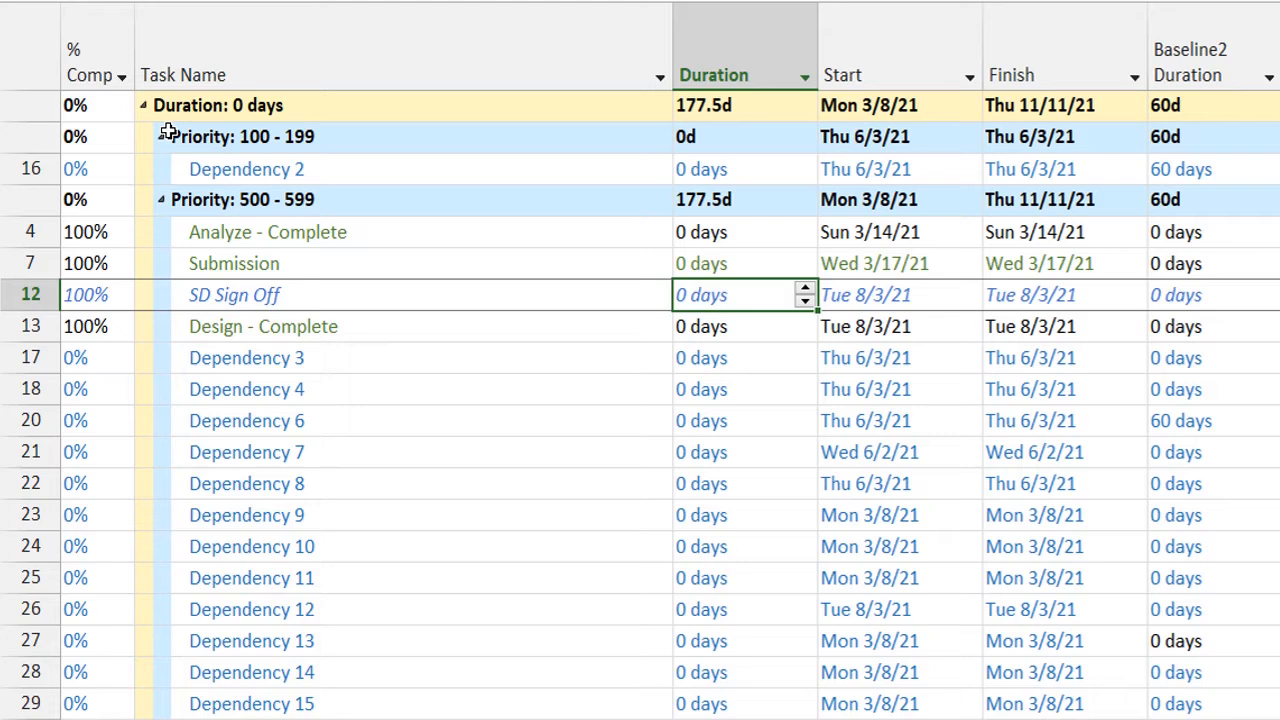
Collapse both priority subgroups under Duration: 0 days, briefly reopening Priority: 100 - 199 to view its task.
{"action": "left_click", "coordinate": [161, 139]}
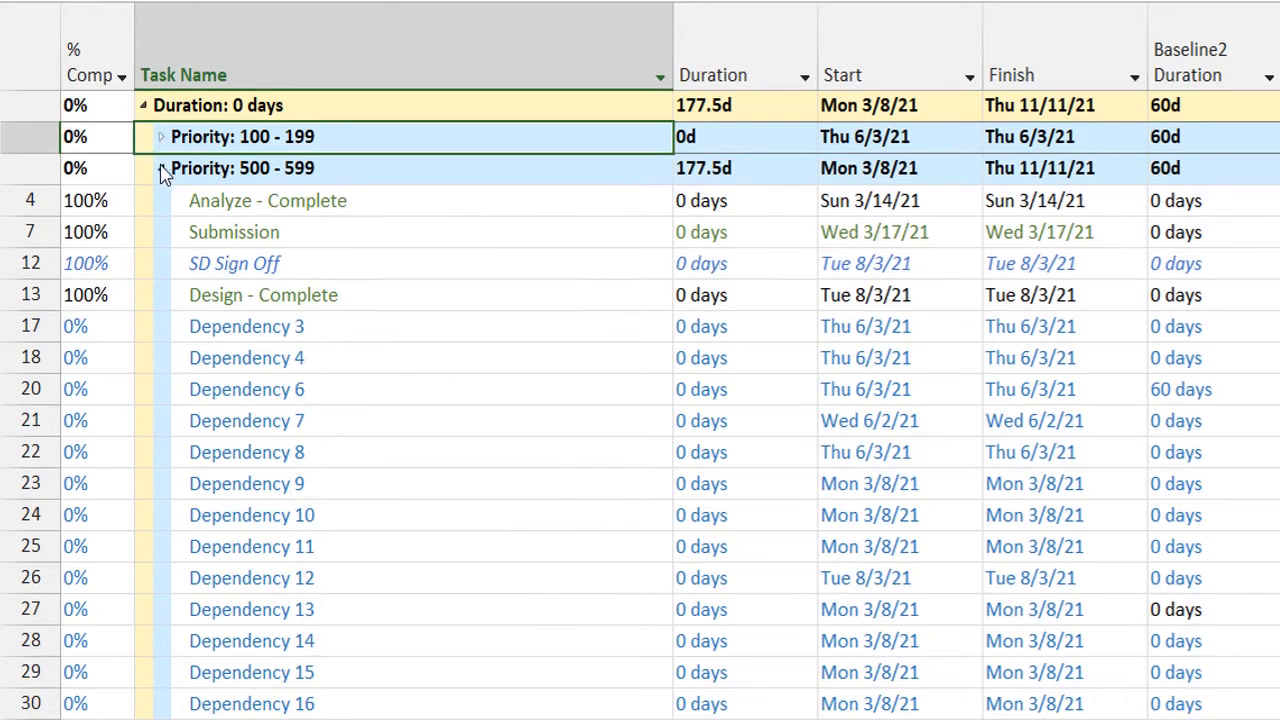
{"action": "left_click", "coordinate": [161, 169]}
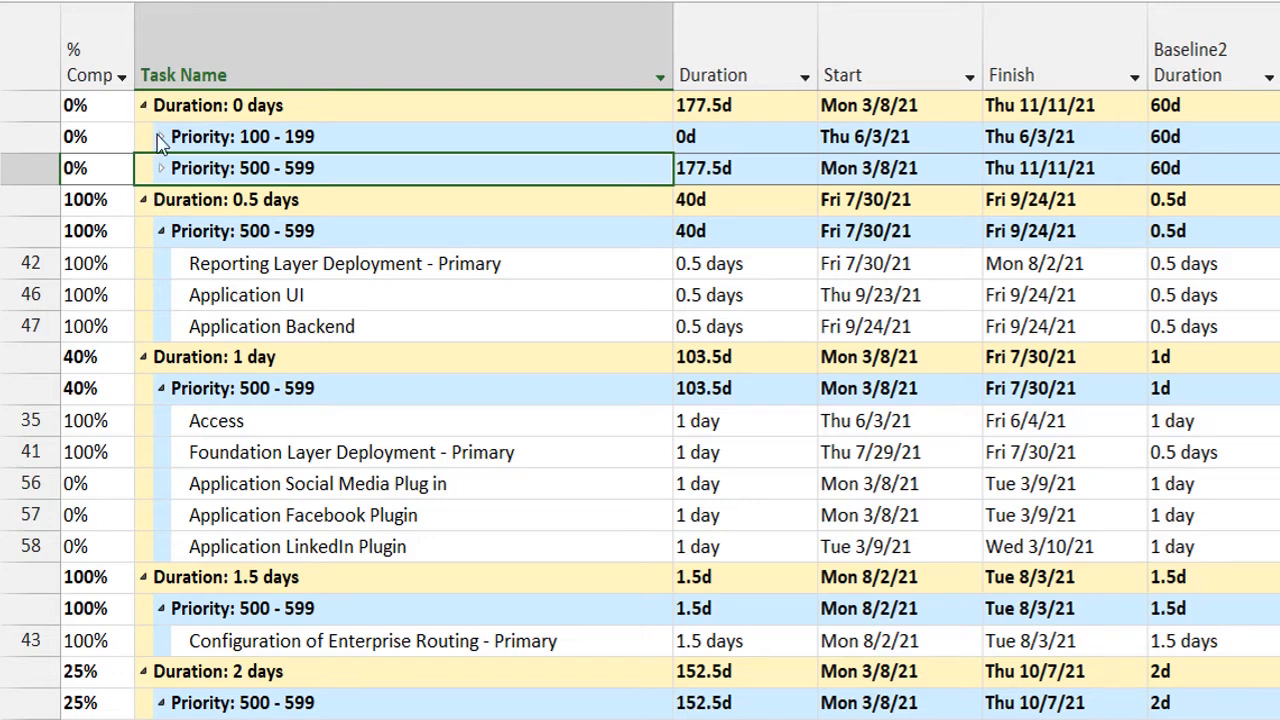
{"action": "left_click", "coordinate": [160, 139]}
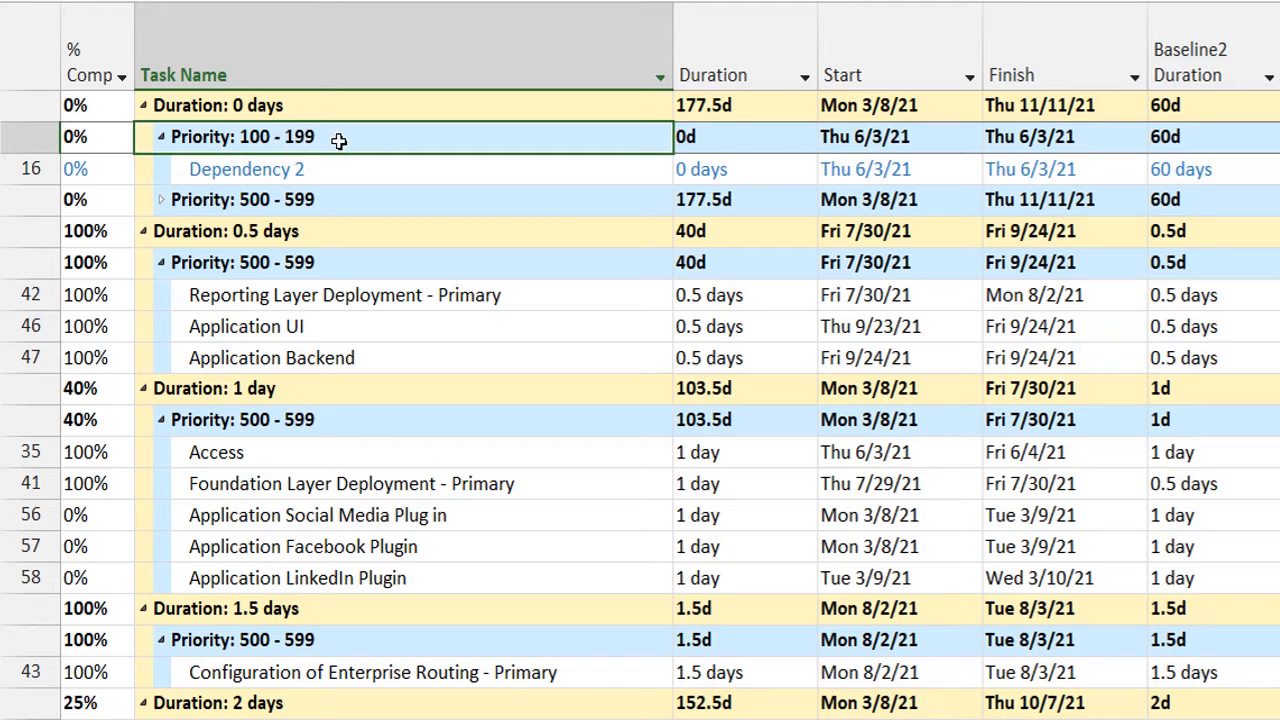
{"action": "left_click", "coordinate": [161, 138]}
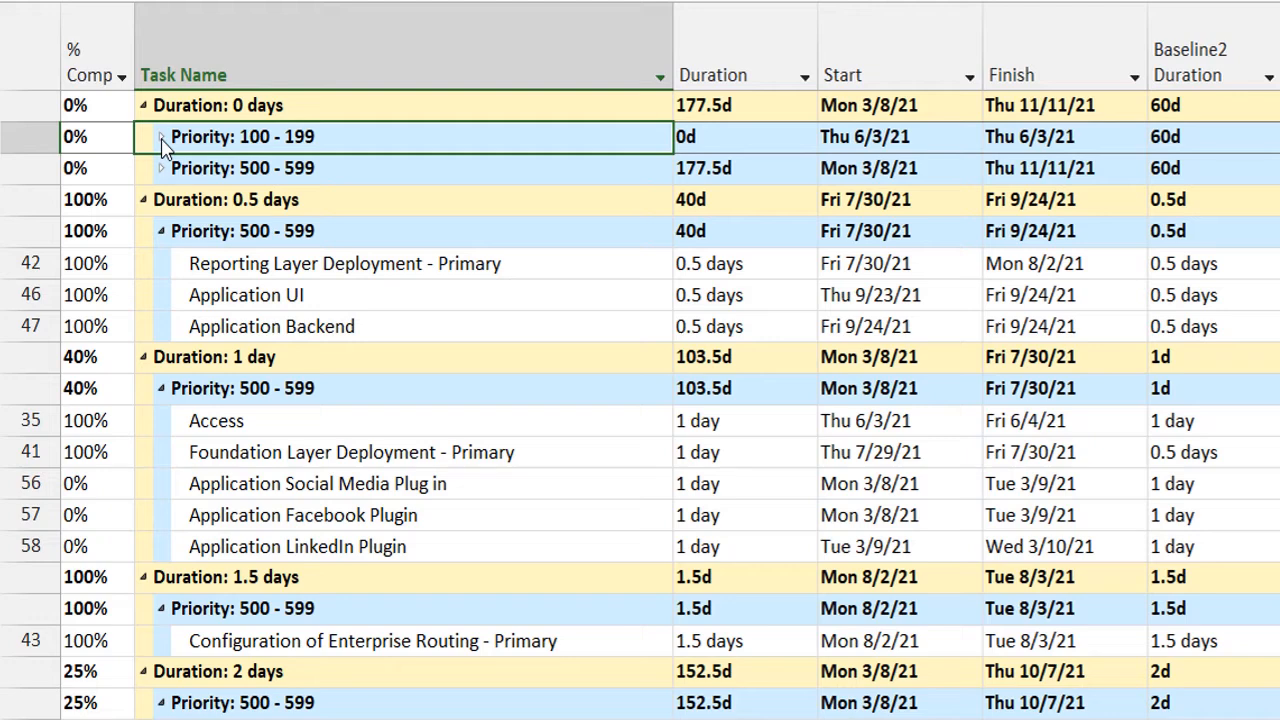
{"action": "left_click", "coordinate": [178, 110]}
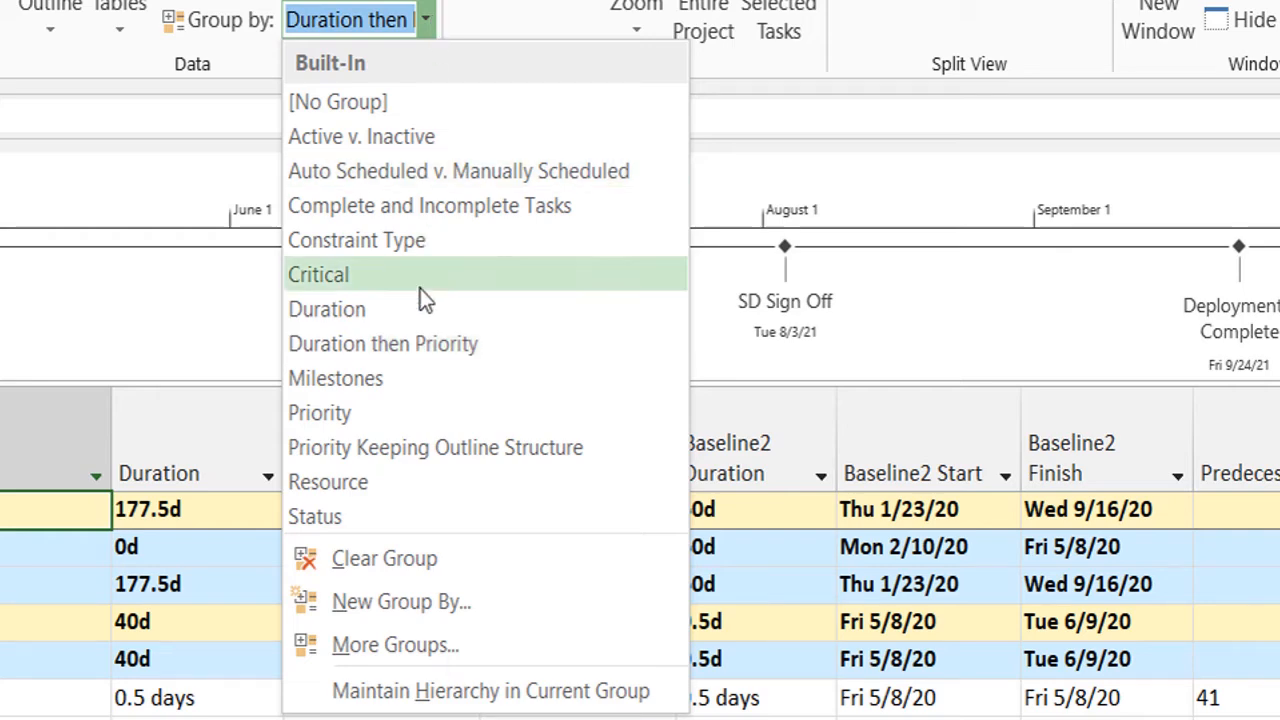
Group the tasks by Milestones and collapse the Milestone: Yes and Milestone: No groups.
{"action": "left_click", "coordinate": [380, 380]}
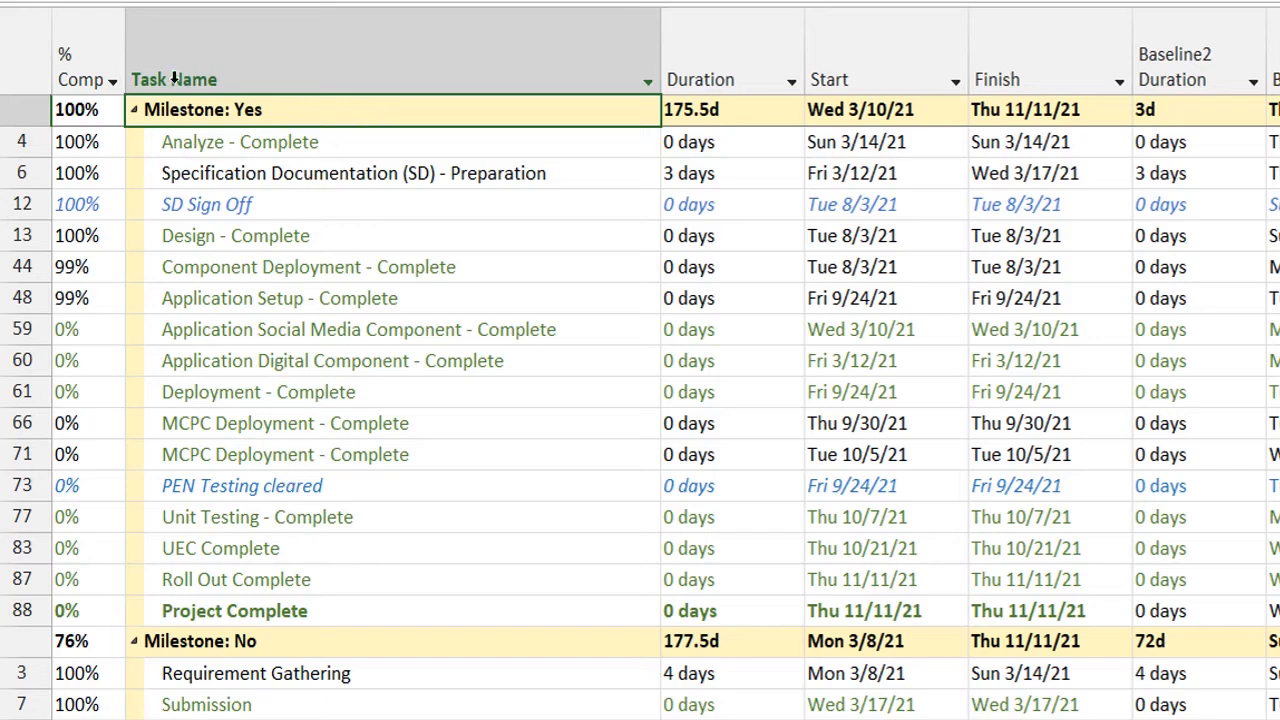
{"action": "left_click", "coordinate": [133, 111]}
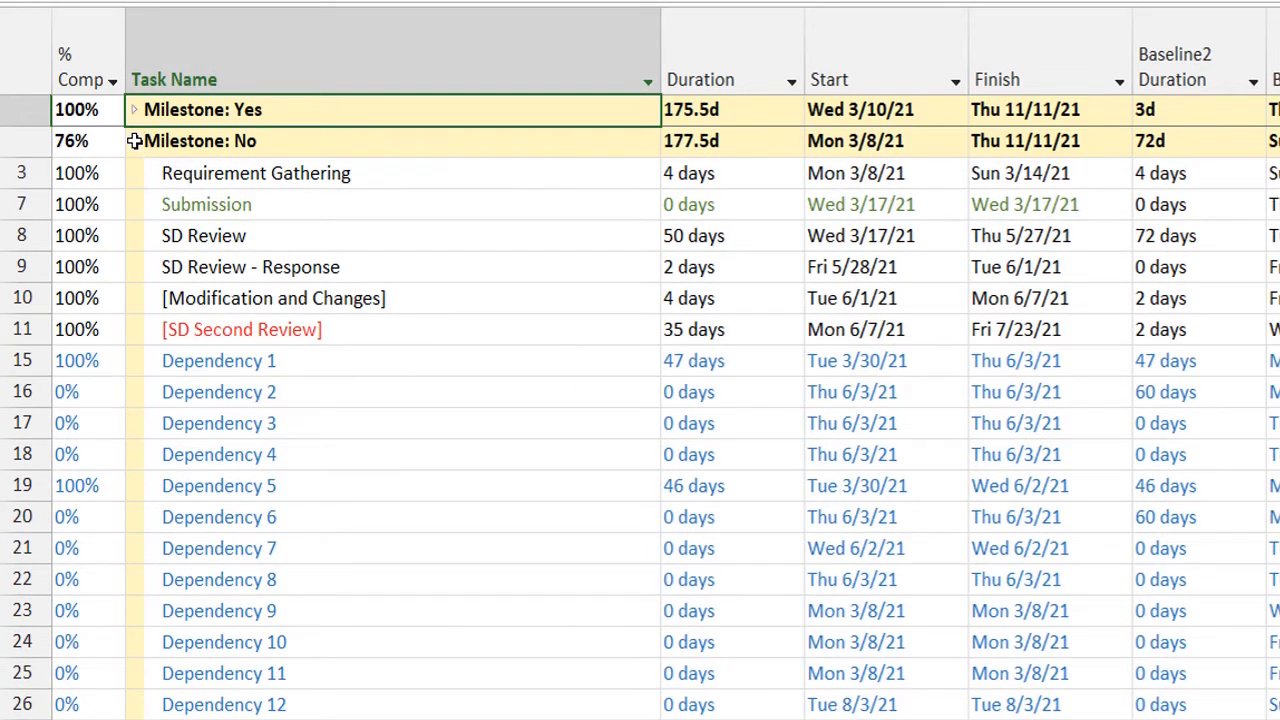
{"action": "left_click", "coordinate": [529, 360]}
{"action": "left_click", "coordinate": [134, 141]}
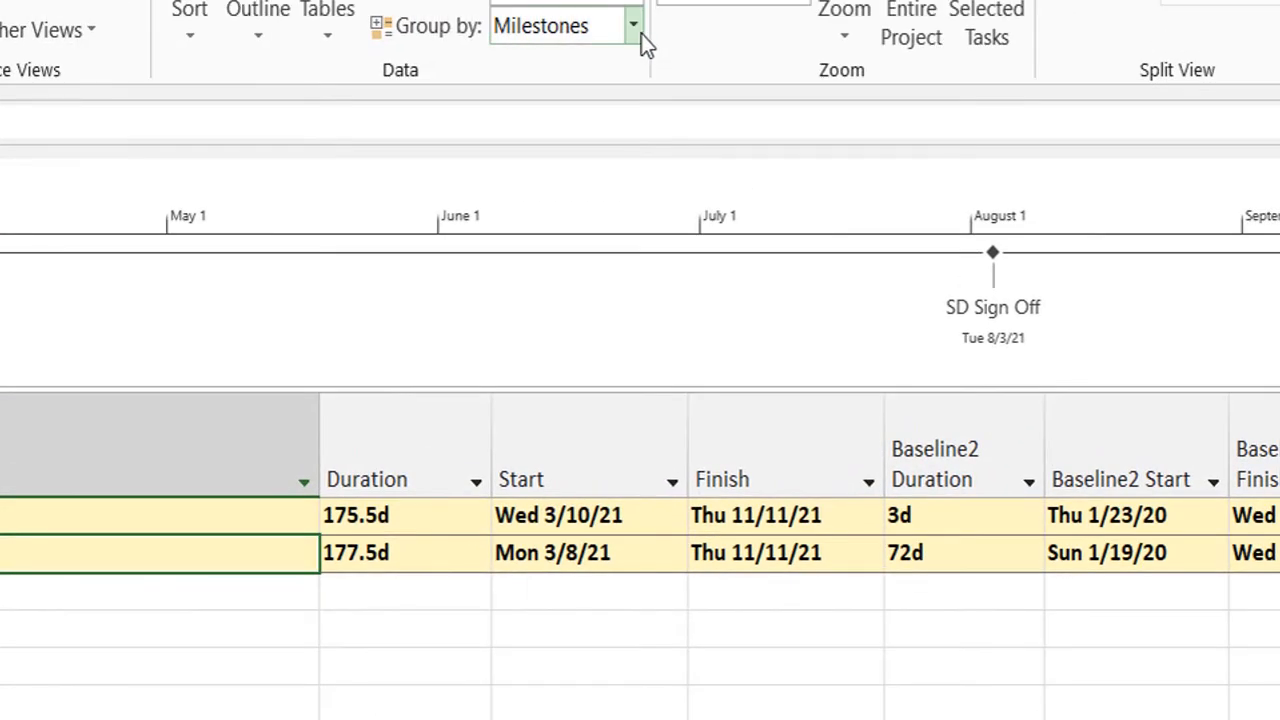
Group the tasks by Priority and collapse the Priority: 100 - 199 and Priority: 500 - 599 groups.
{"action": "left_click", "coordinate": [641, 34]}
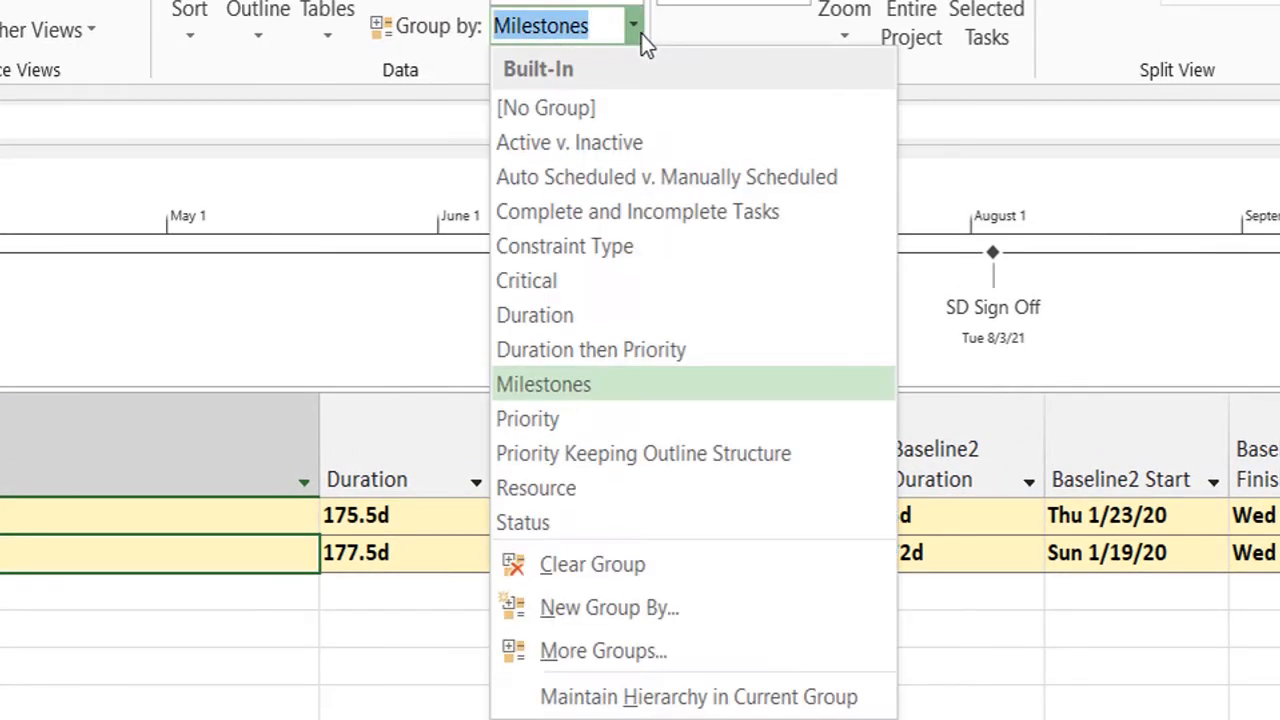
{"action": "left_click", "coordinate": [541, 418]}
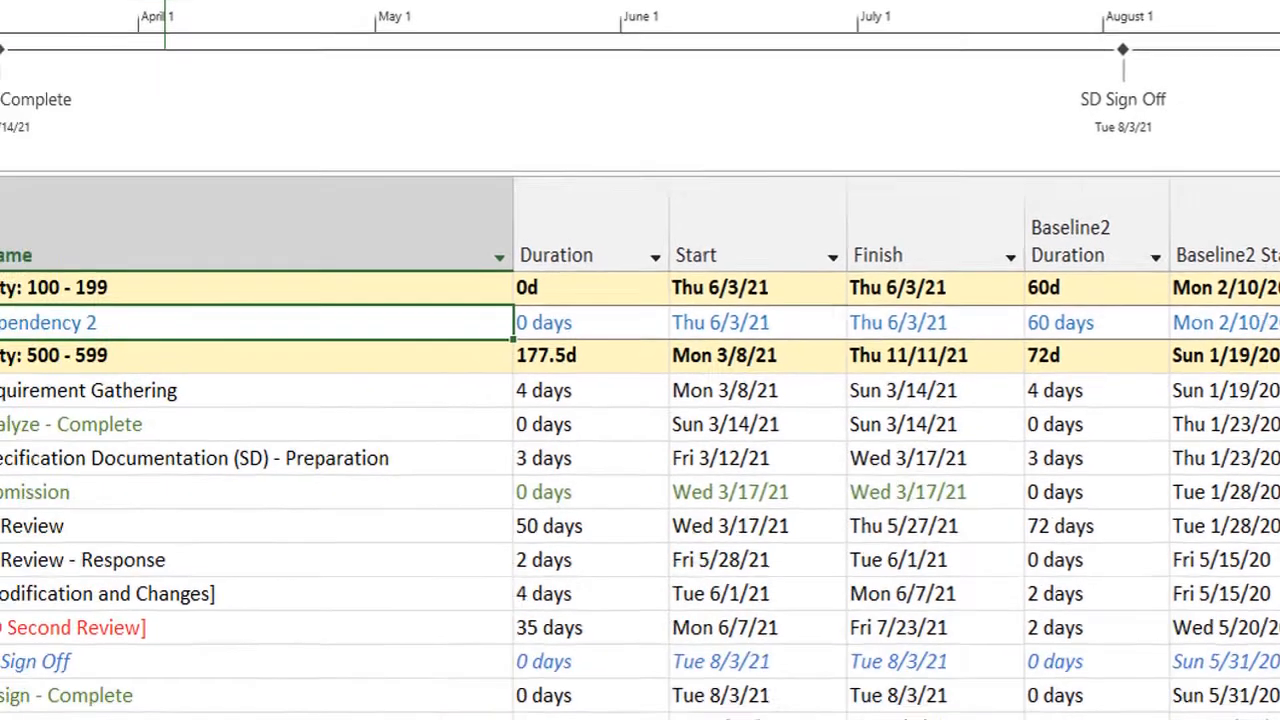
{"action": "left_click", "coordinate": [143, 97]}
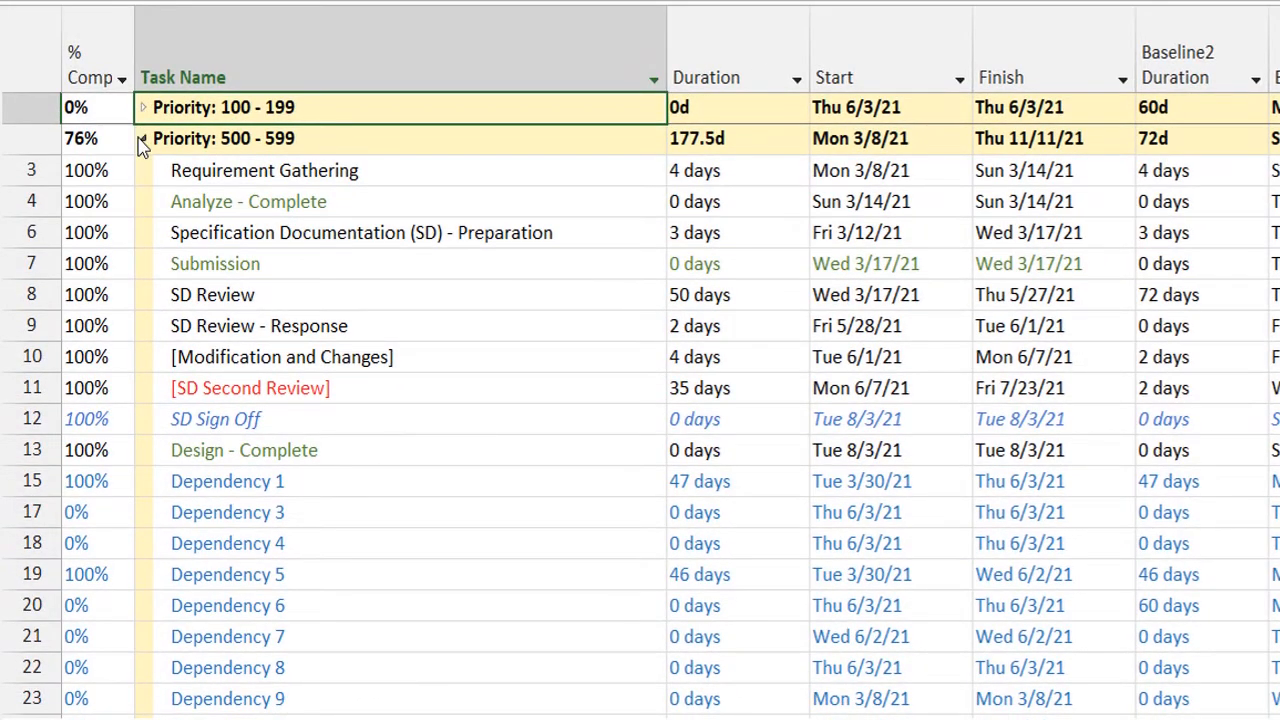
{"action": "left_click", "coordinate": [143, 140]}
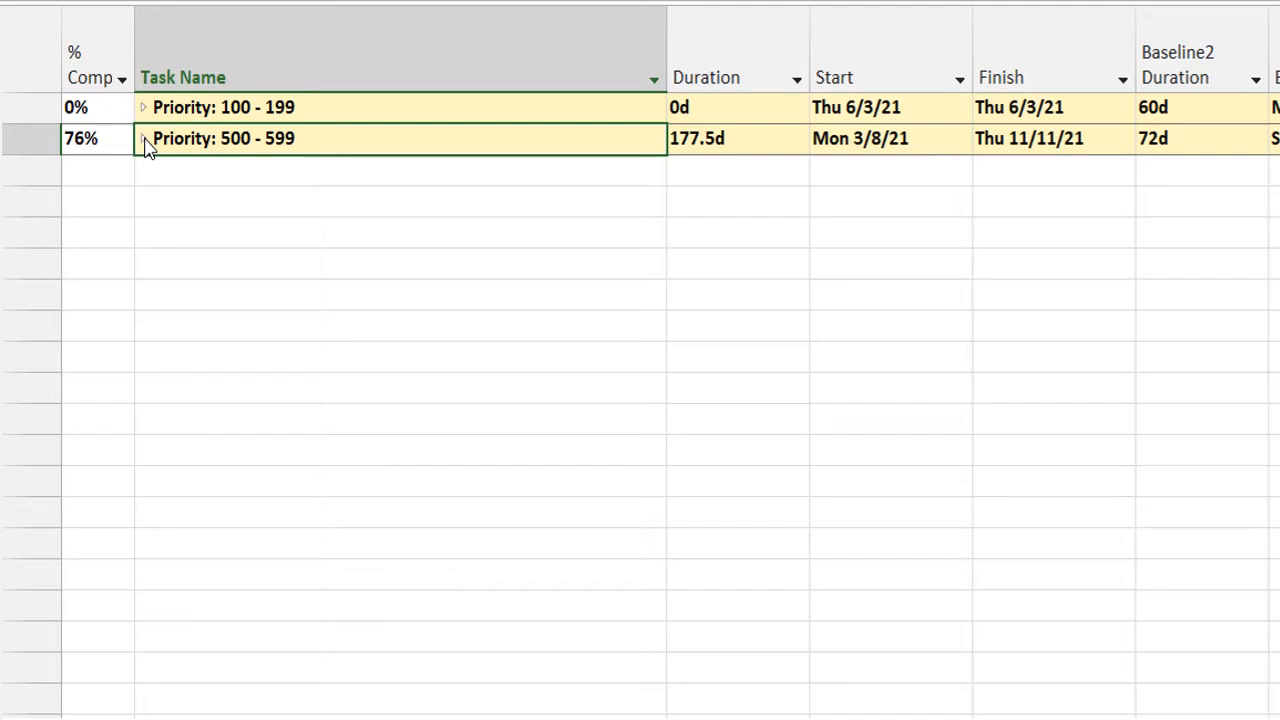
Expand the 500 - 599 and 100 - 199 priority groups one after another, collapsing each after viewing its tasks.
{"action": "left_click", "coordinate": [143, 140]}
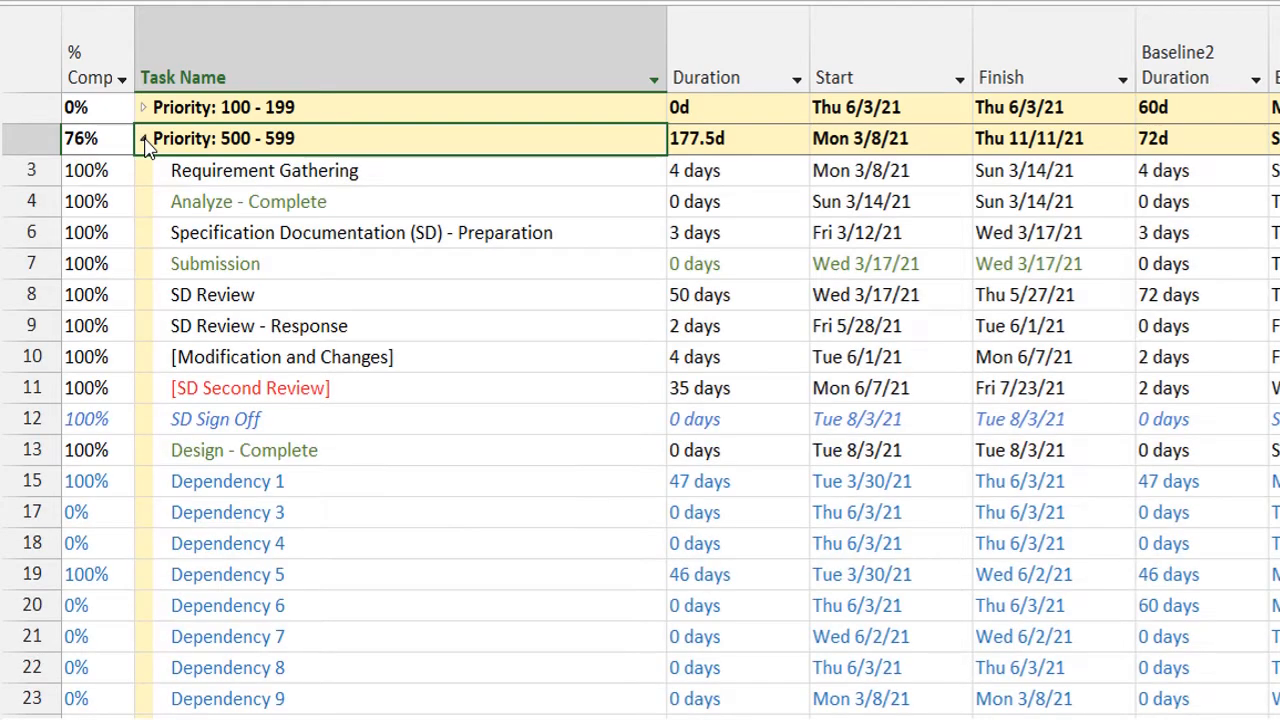
{"action": "left_click", "coordinate": [143, 140]}
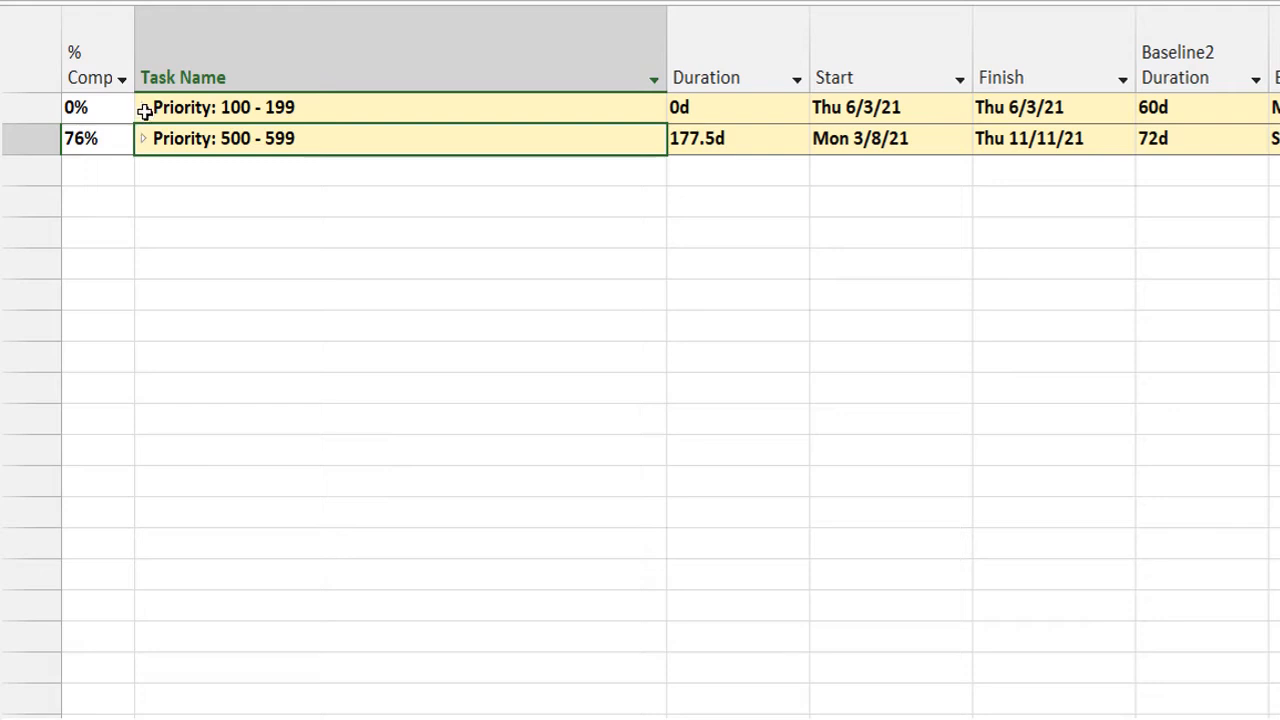
{"action": "left_click", "coordinate": [143, 109]}
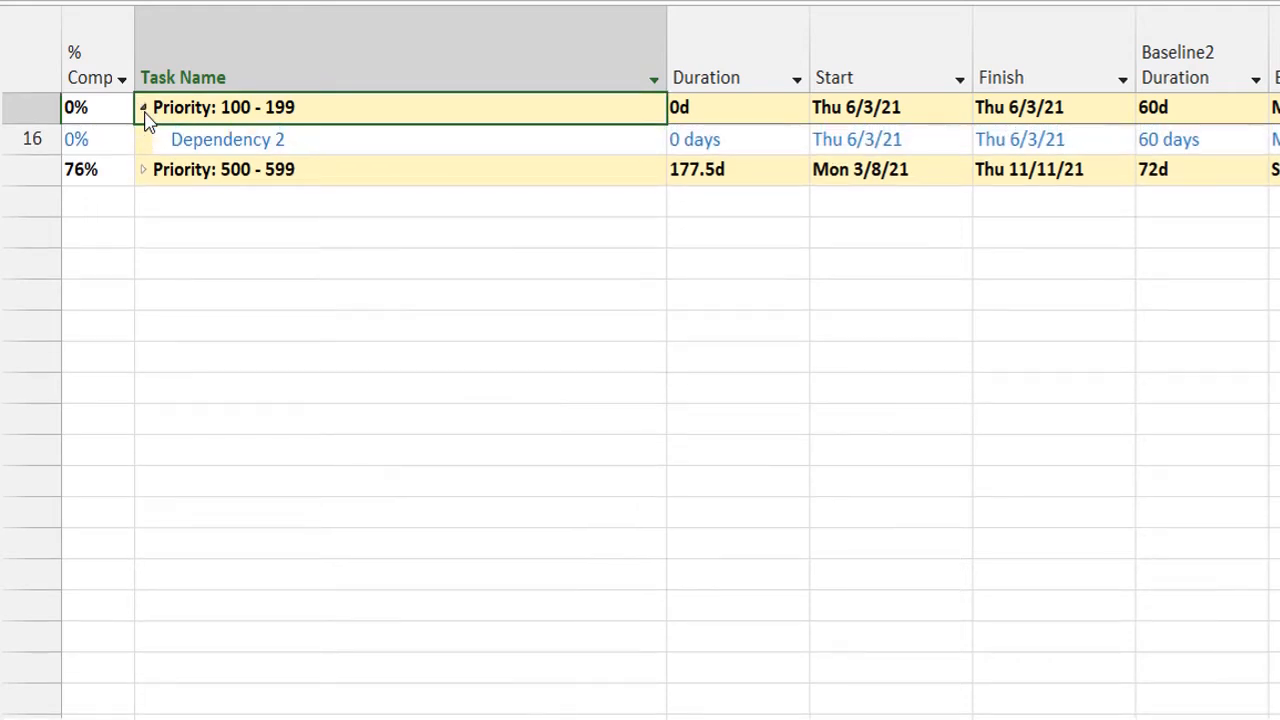
{"action": "left_click", "coordinate": [143, 109]}
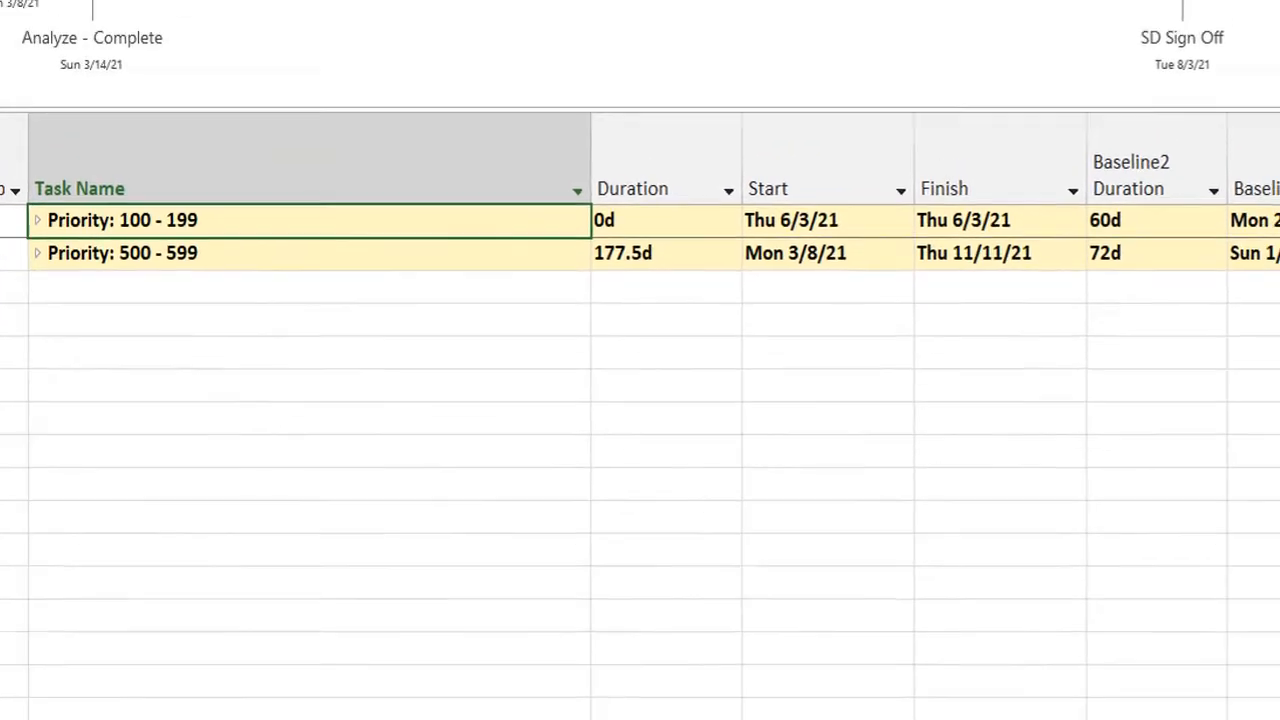
Group the tasks by Priority Keeping Outline Structure.
{"action": "left_click", "coordinate": [708, 22]}
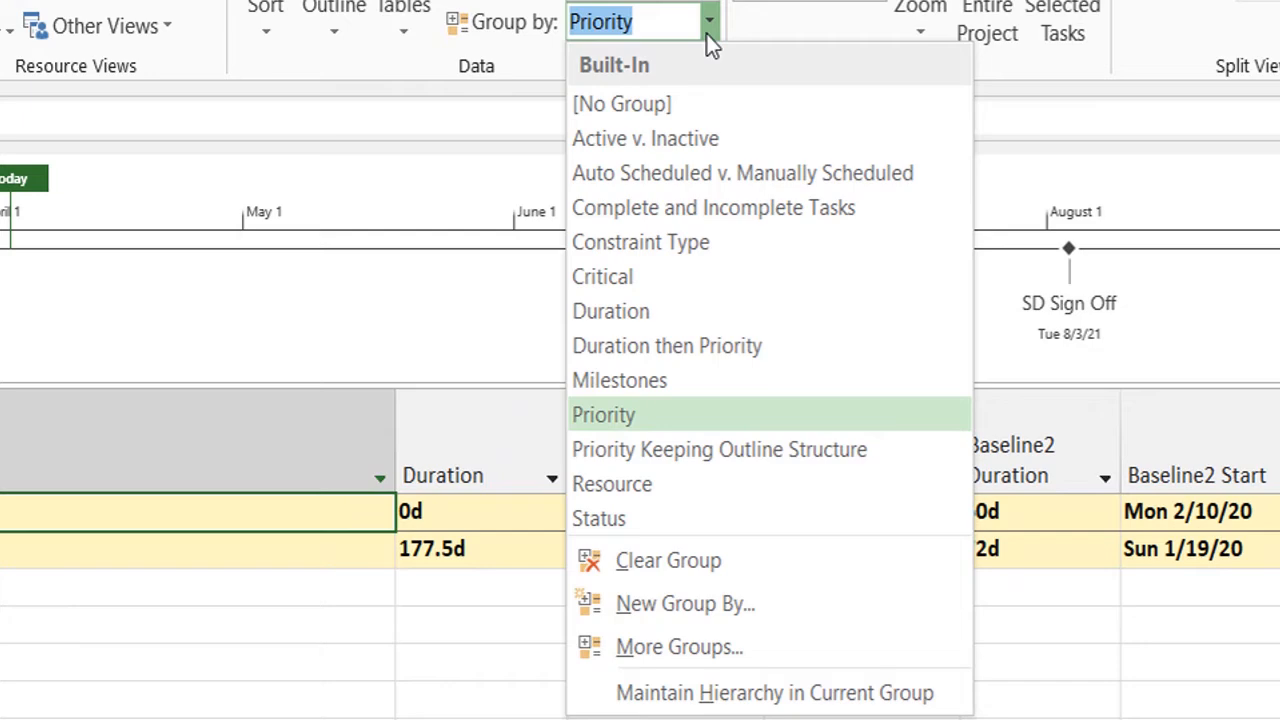
{"action": "left_click", "coordinate": [648, 436]}
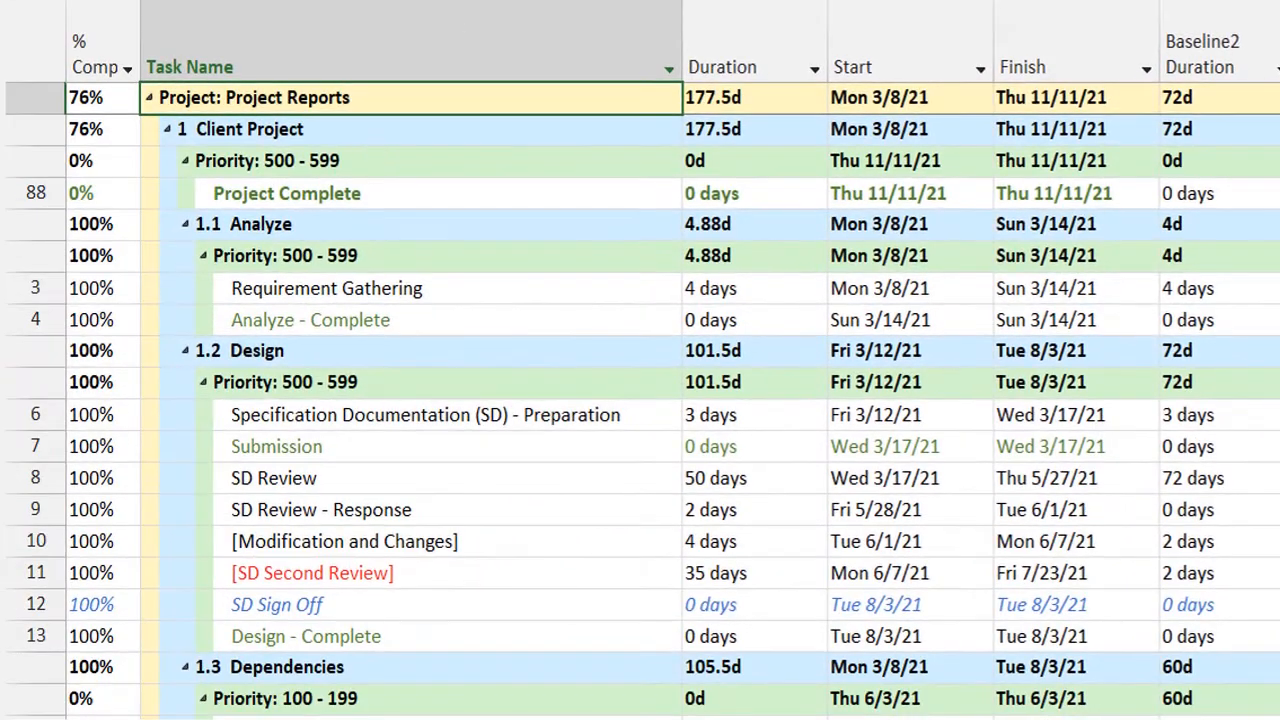
{"action": "left_click", "coordinate": [1000, 2]}
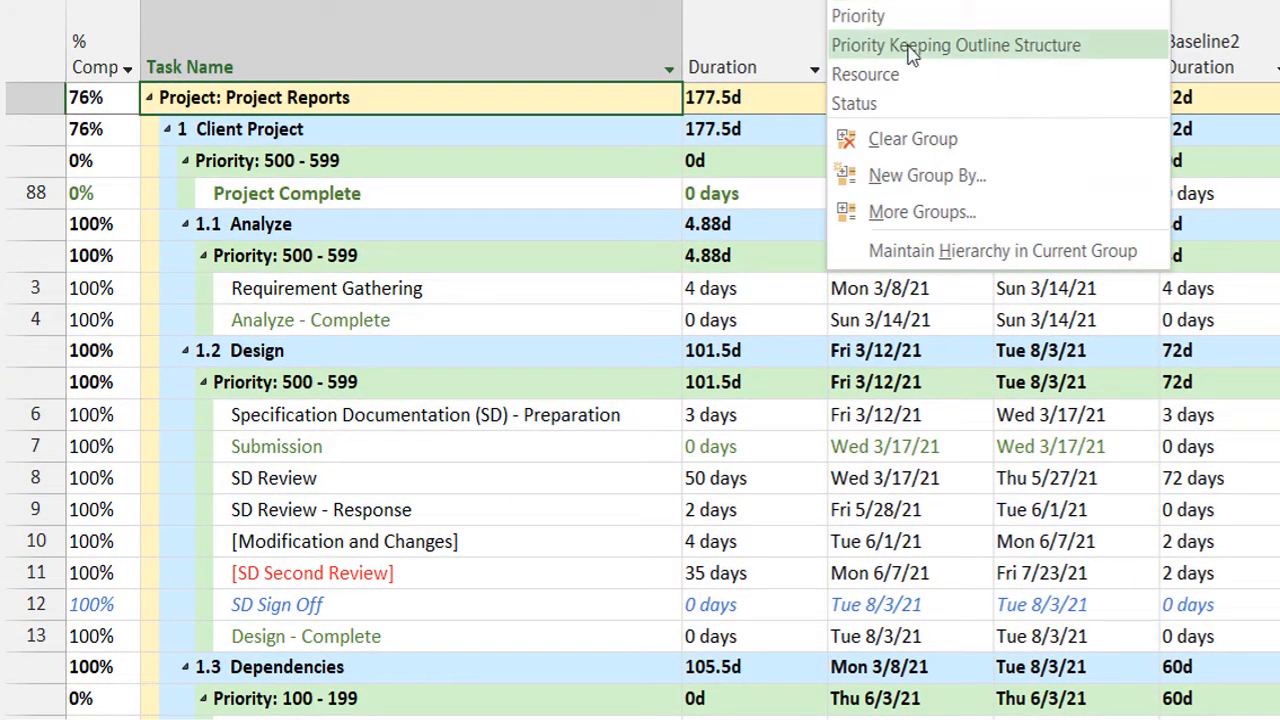
{"action": "key", "text": "Escape"}
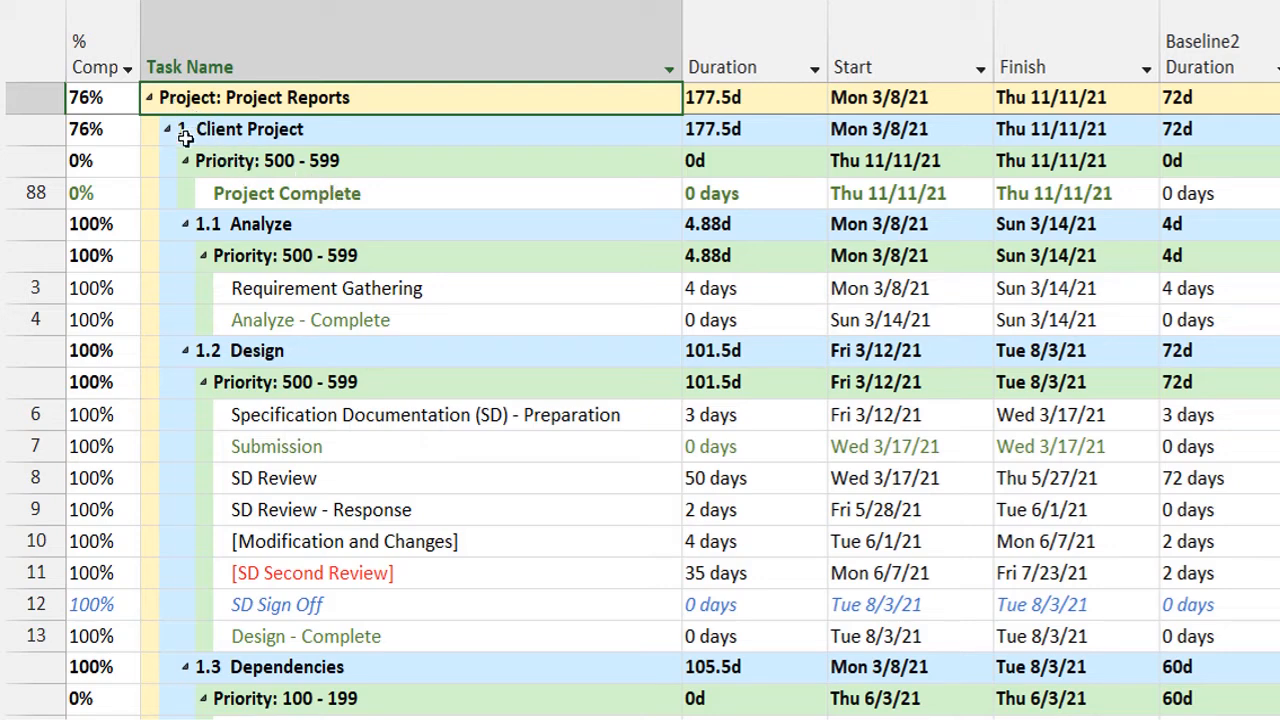
Collapse and re-expand the Project Reports and Client Project levels, and collapse the Priority: 500 - 599 group directly under Client Project.
{"action": "left_click", "coordinate": [148, 98]}
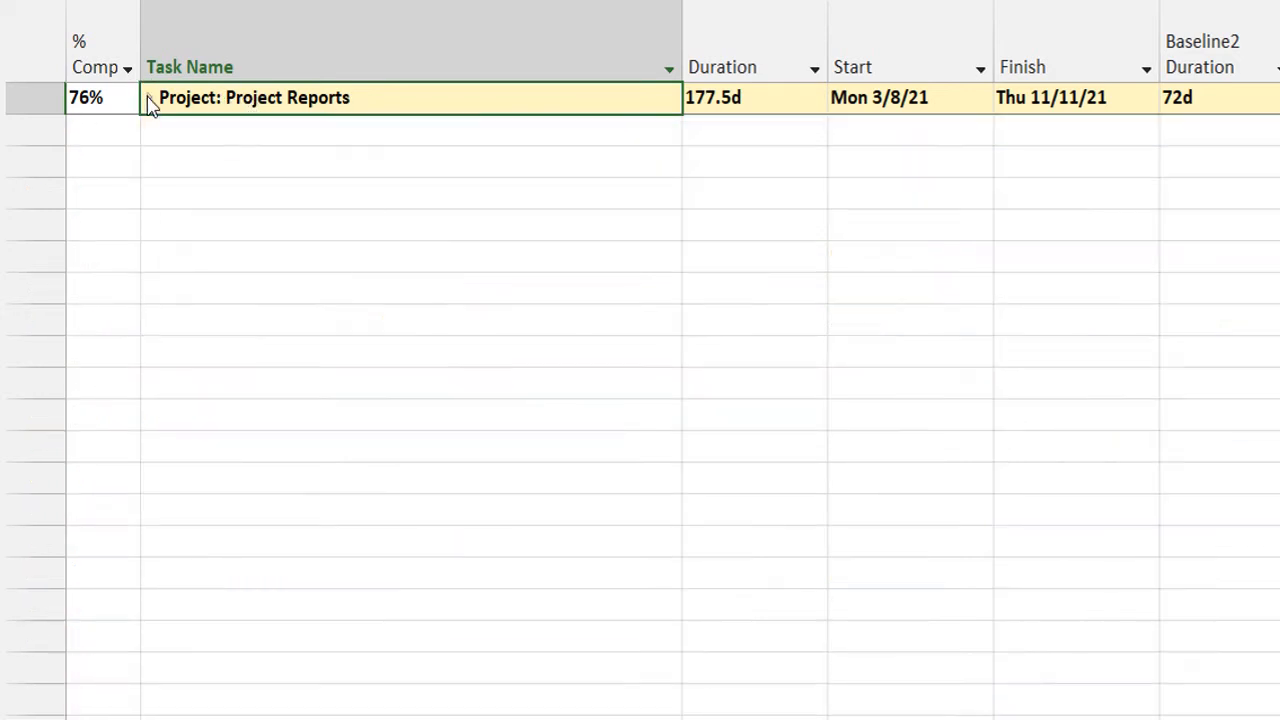
{"action": "left_click", "coordinate": [148, 99]}
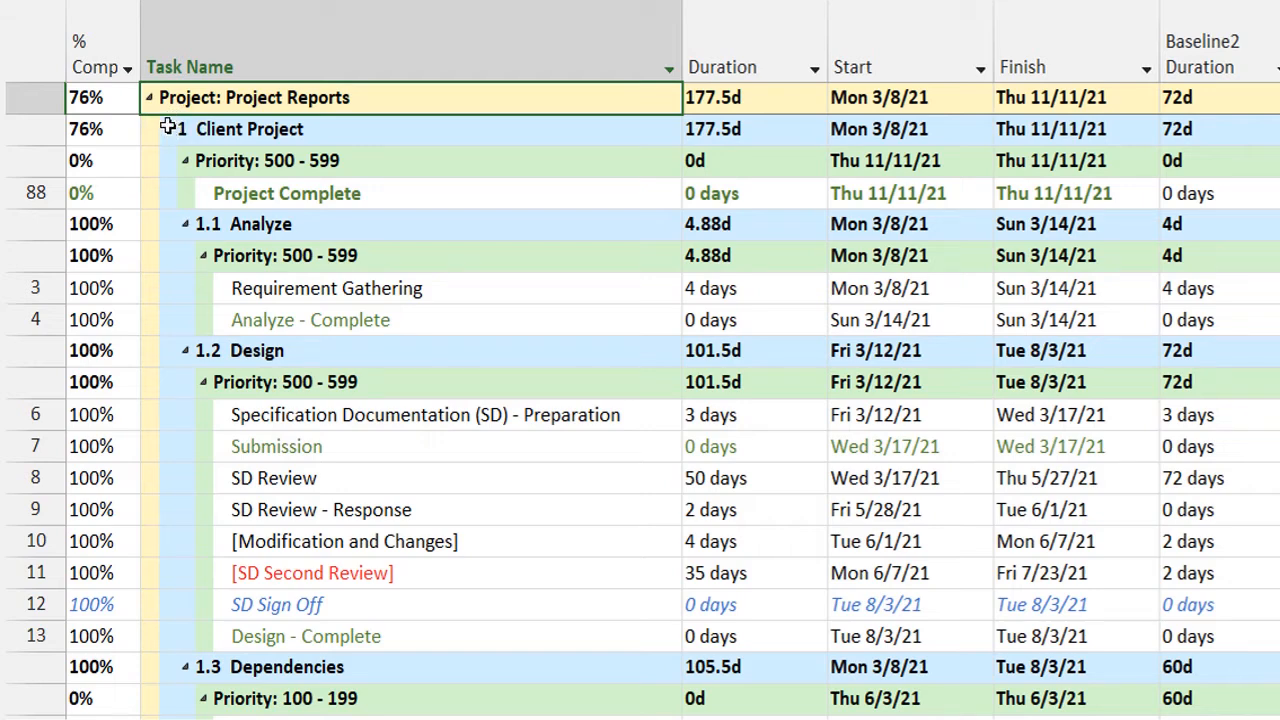
{"action": "left_click", "coordinate": [168, 129]}
{"action": "left_click", "coordinate": [168, 129]}
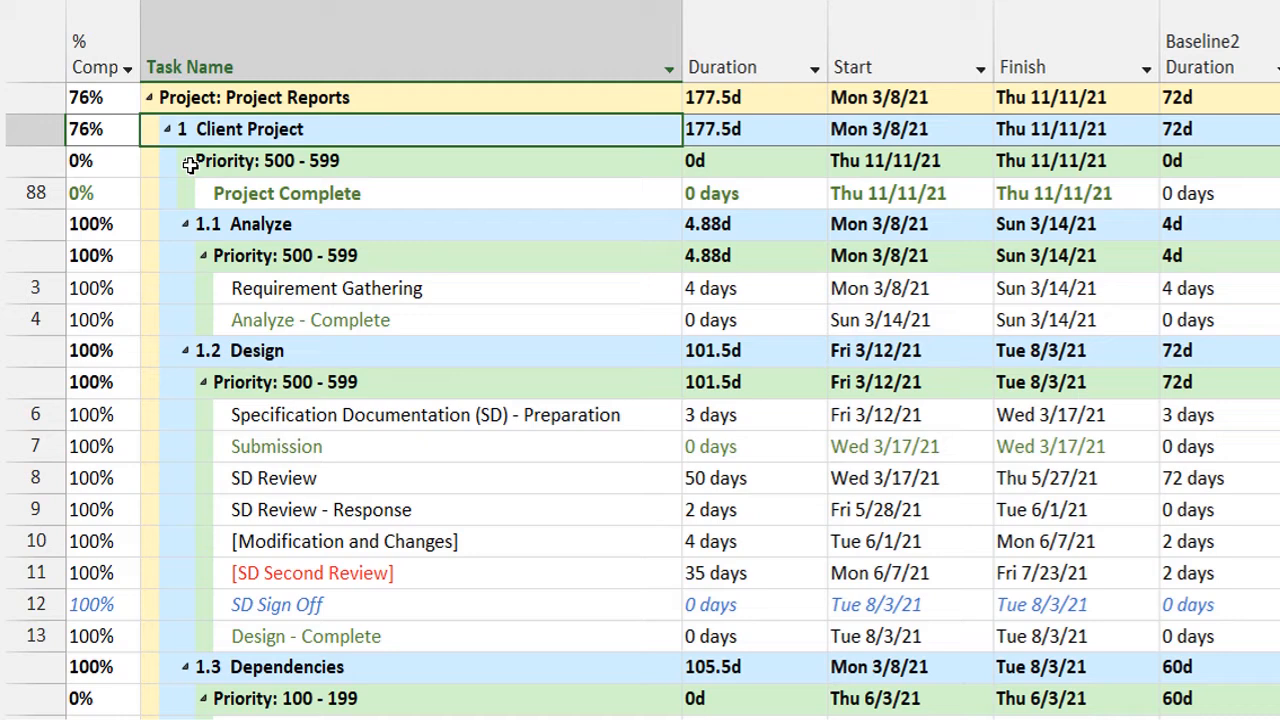
{"action": "left_click", "coordinate": [188, 162]}
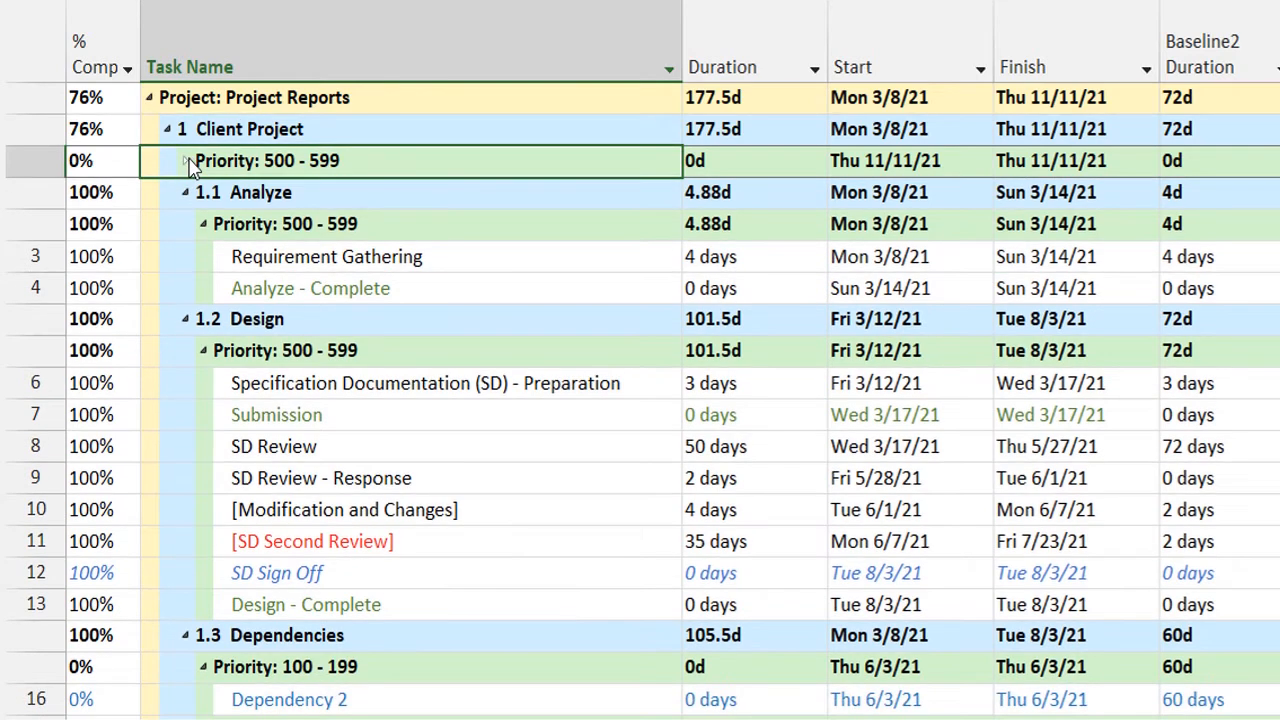
Expand the Priority: 500 - 599 group directly under Client Project and collapse the phases from 1.1 Analyze through 1.5 Unit Testing.
{"action": "left_click", "coordinate": [188, 162]}
{"action": "left_click", "coordinate": [286, 193]}
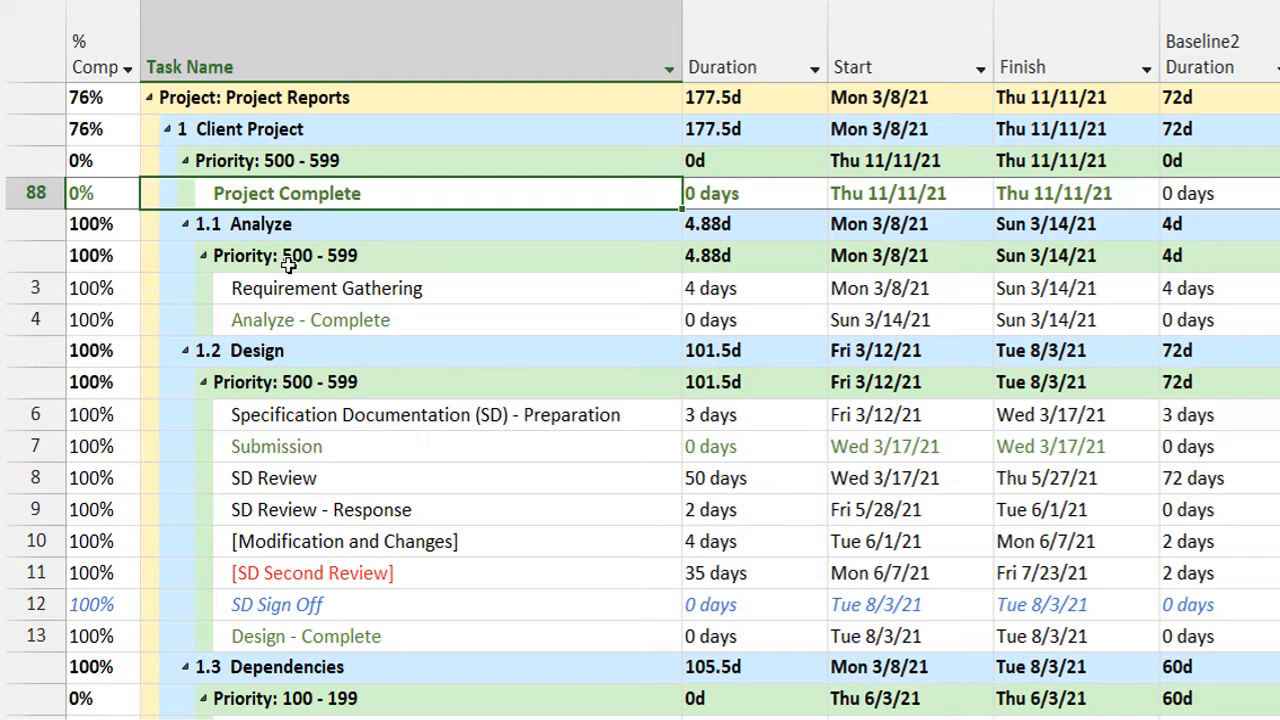
{"action": "left_click", "coordinate": [185, 224]}
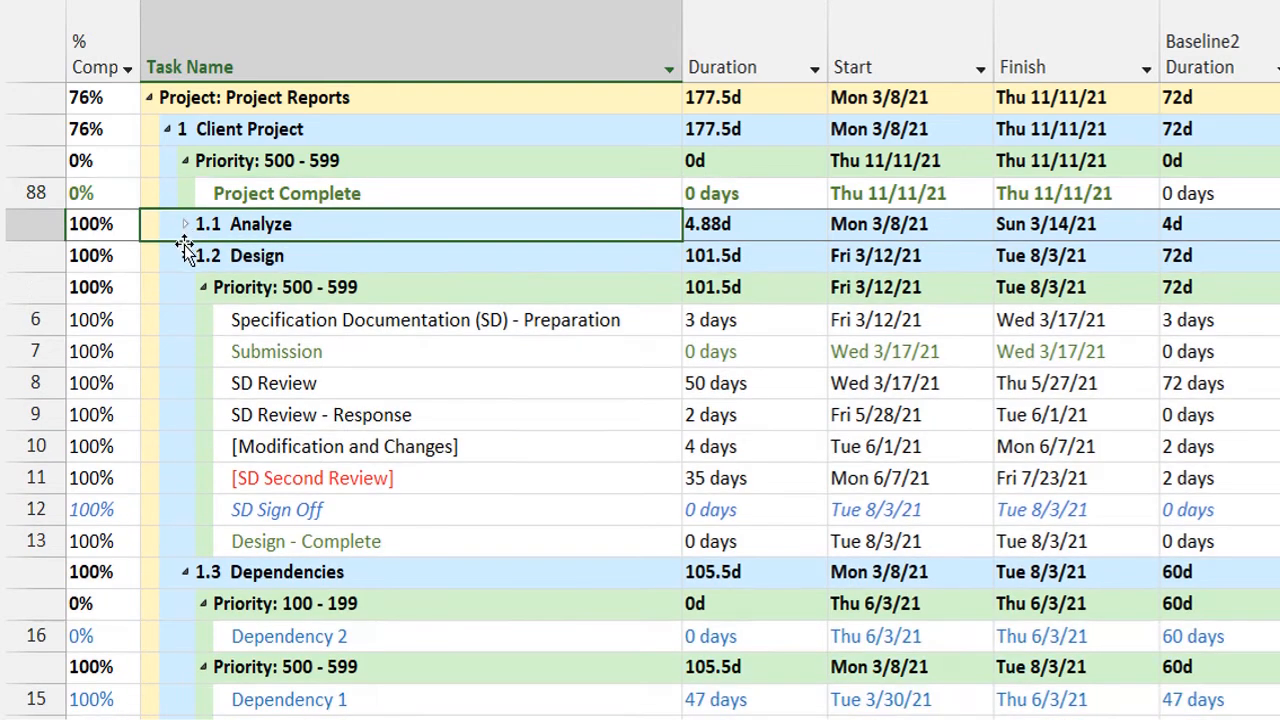
{"action": "left_click", "coordinate": [185, 256]}
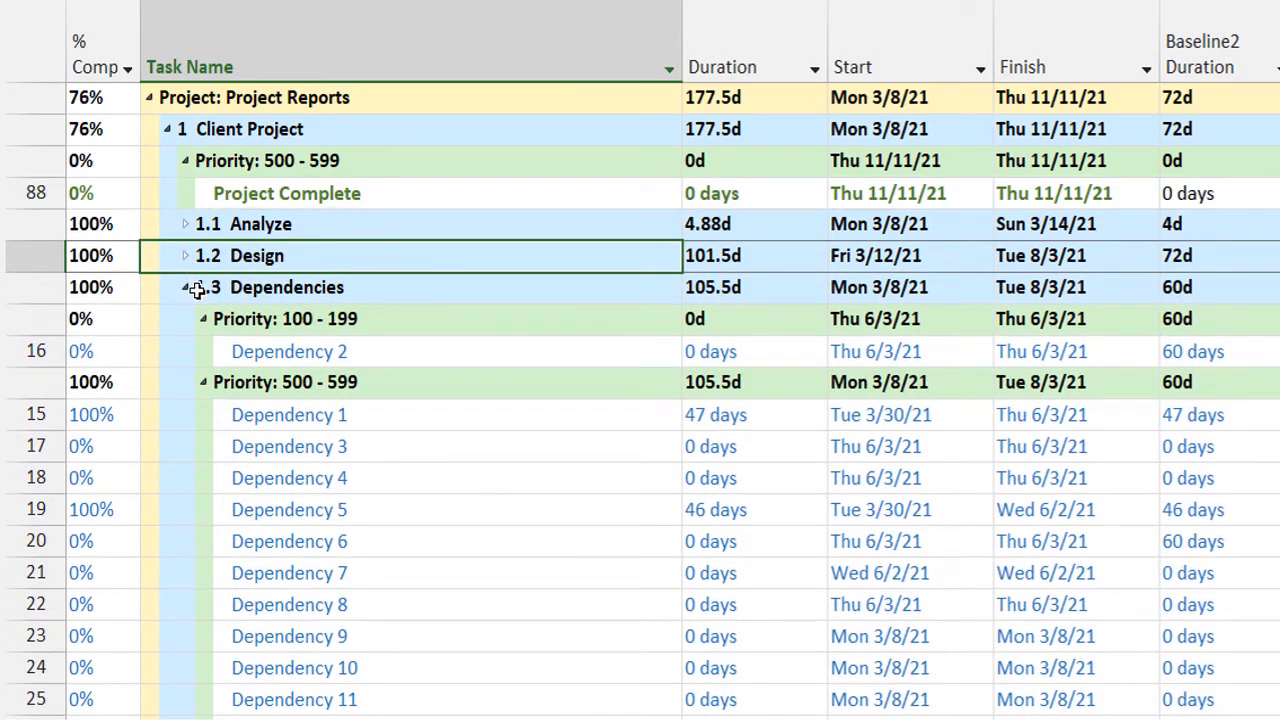
{"action": "left_click", "coordinate": [186, 288]}
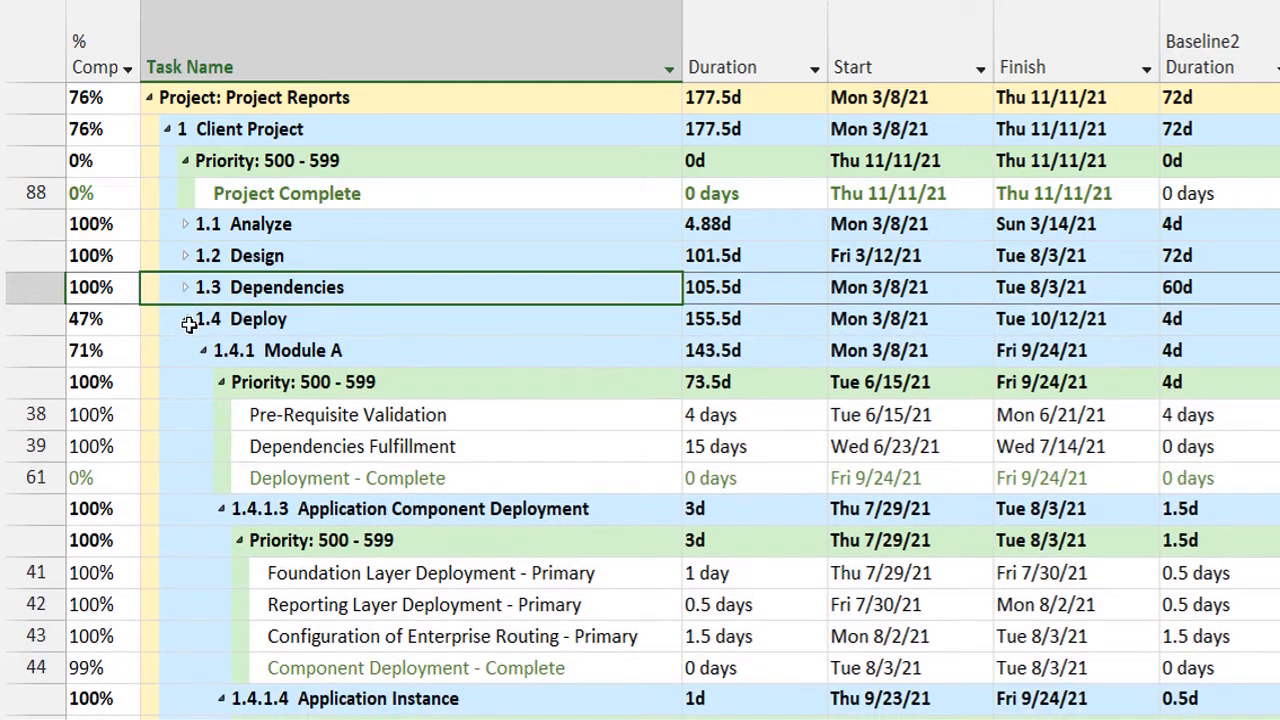
{"action": "left_click", "coordinate": [186, 319]}
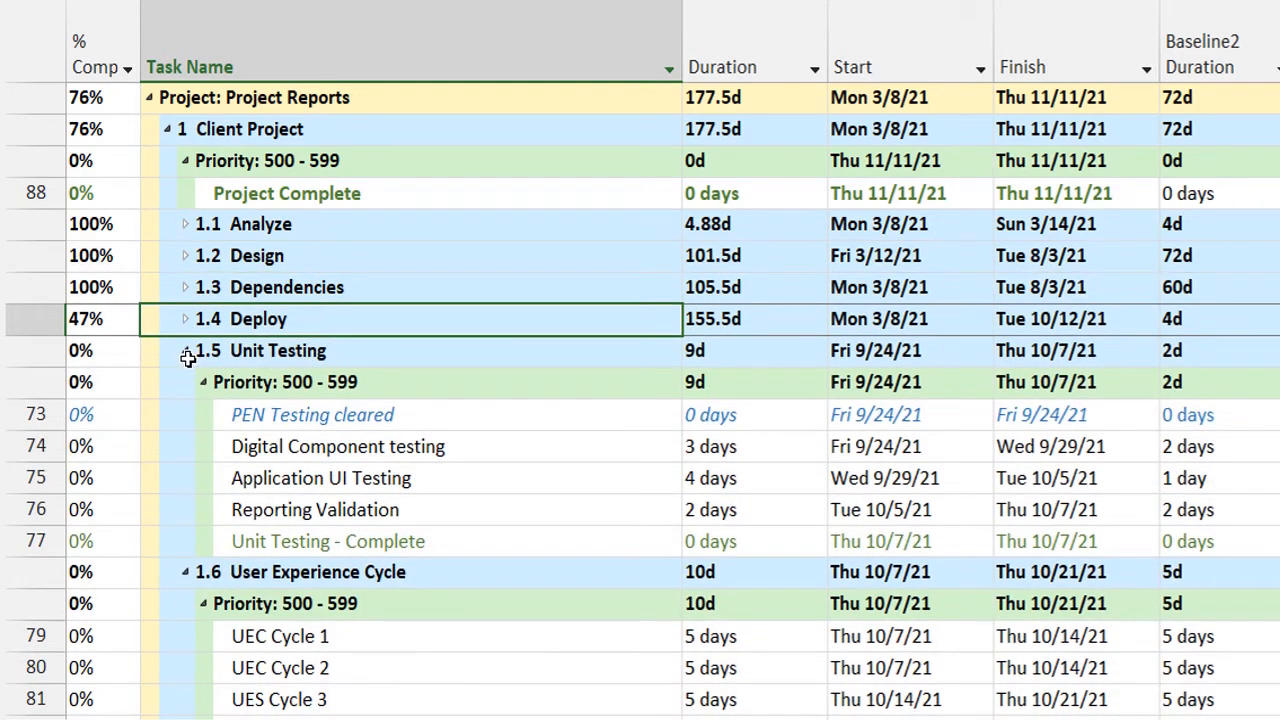
{"action": "left_click", "coordinate": [187, 352]}
{"action": "left_click", "coordinate": [187, 355]}
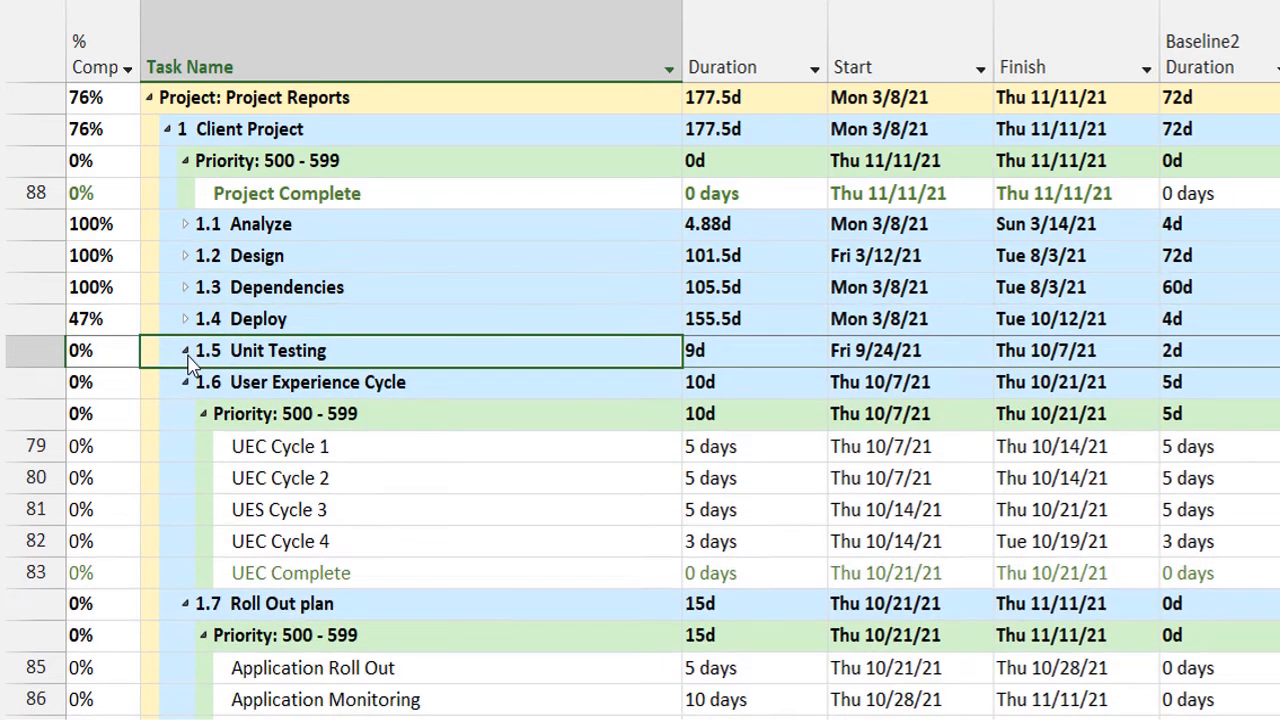
{"action": "left_click", "coordinate": [186, 389]}
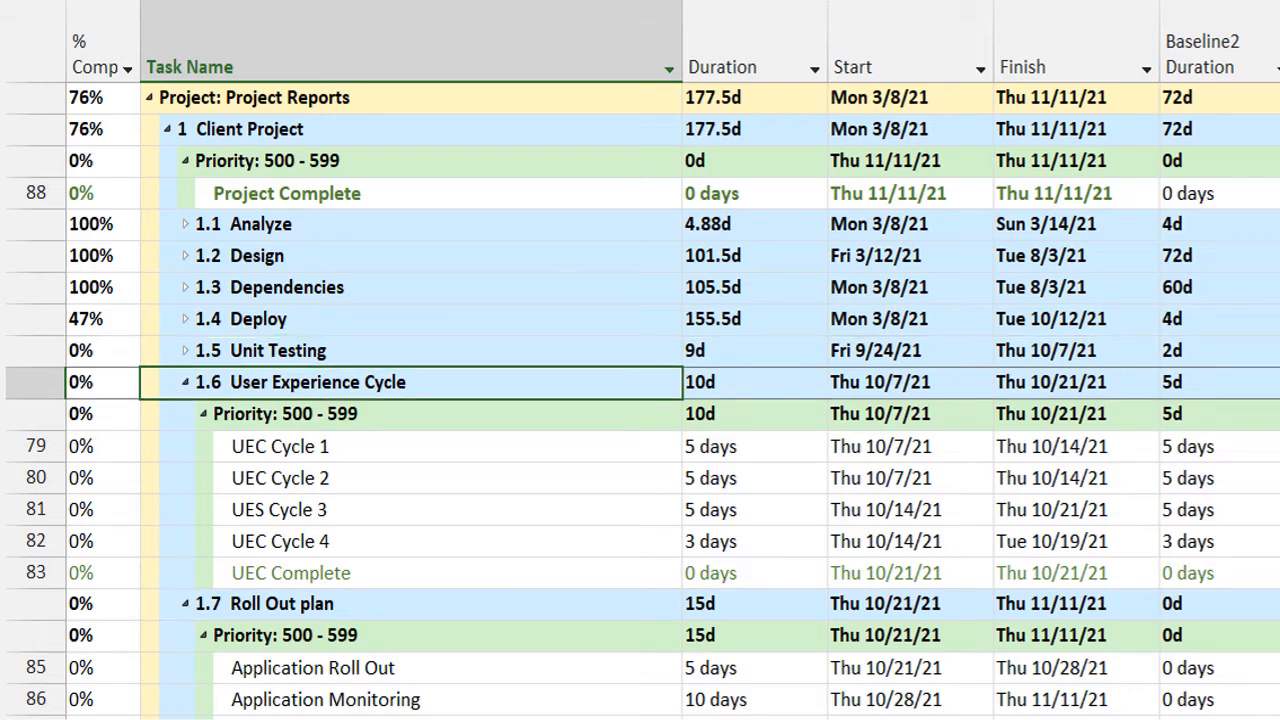
Group the tasks by Resource and collapse every resource group from Client to ResD.
{"action": "left_click", "coordinate": [570, 15]}
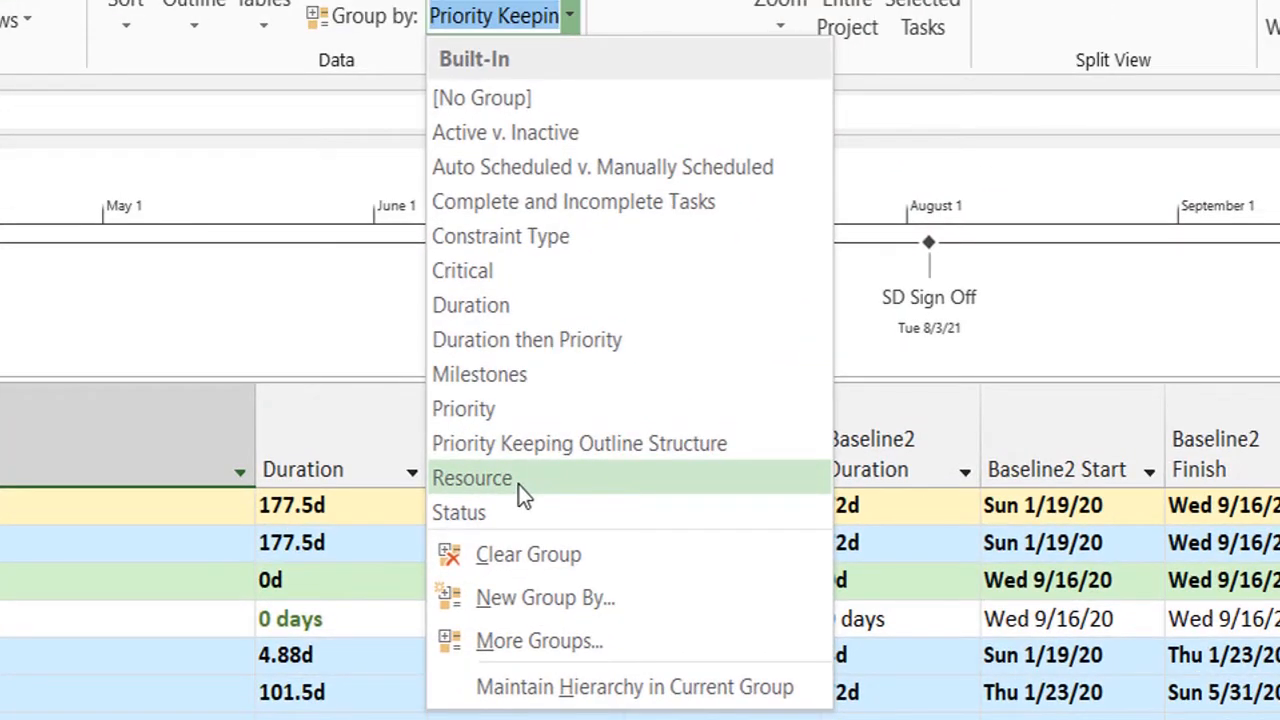
{"action": "left_click", "coordinate": [518, 484]}
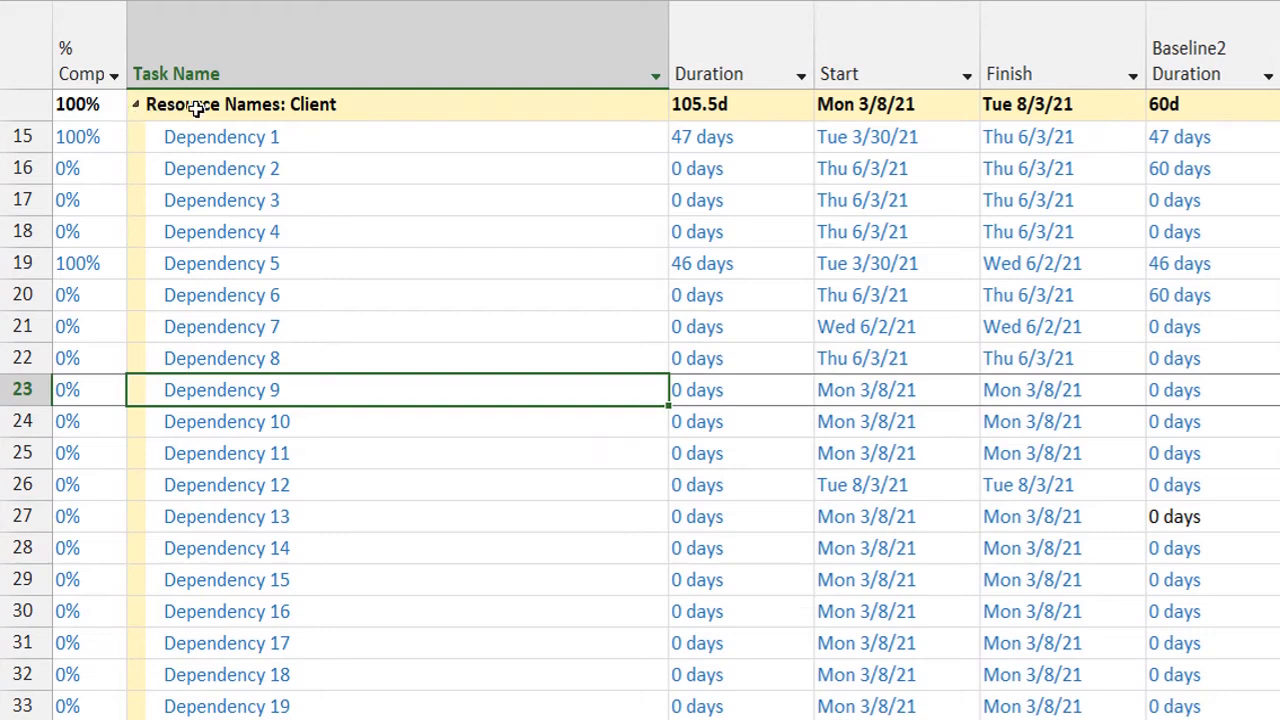
{"action": "left_click", "coordinate": [137, 106]}
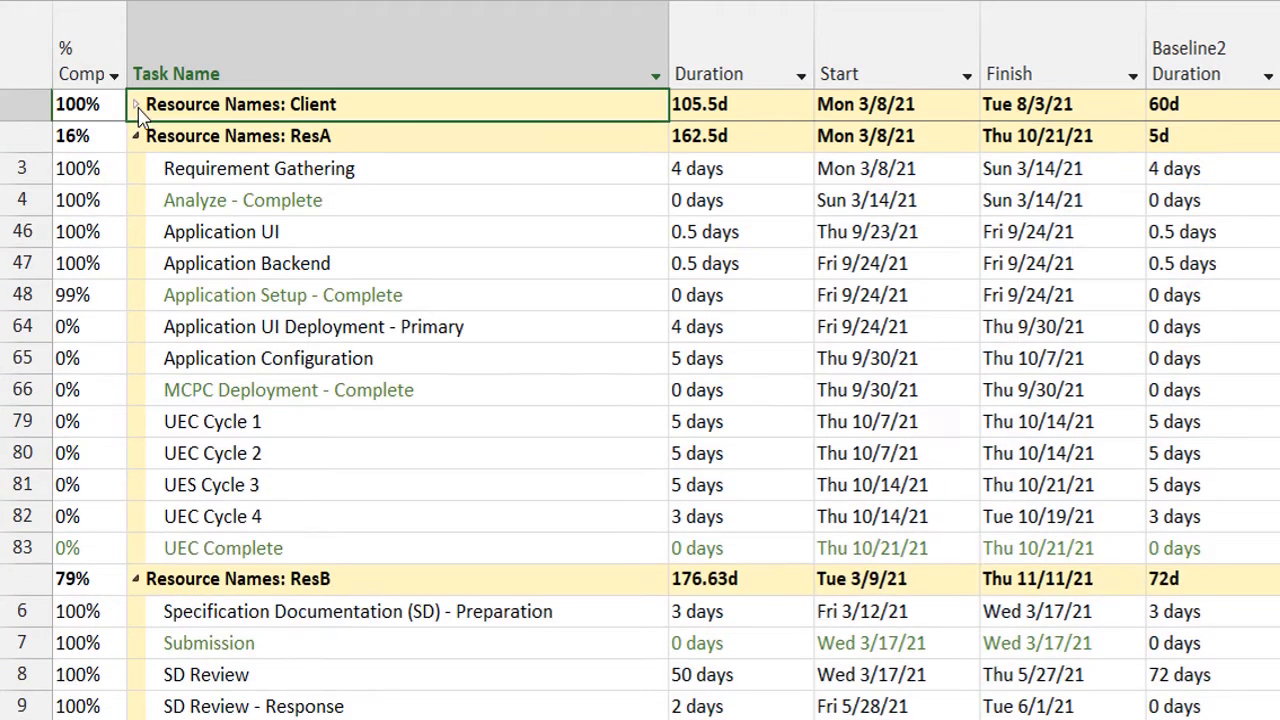
{"action": "left_click", "coordinate": [137, 137]}
{"action": "left_click", "coordinate": [137, 168]}
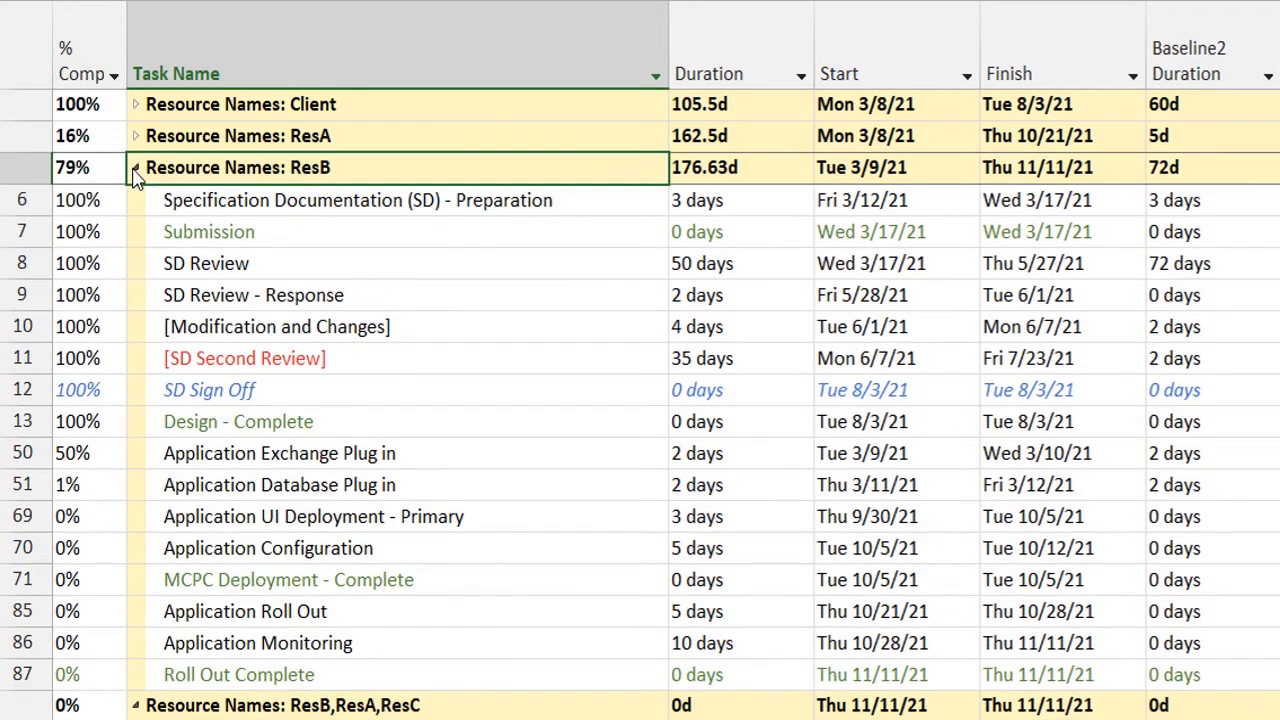
{"action": "left_click", "coordinate": [137, 200]}
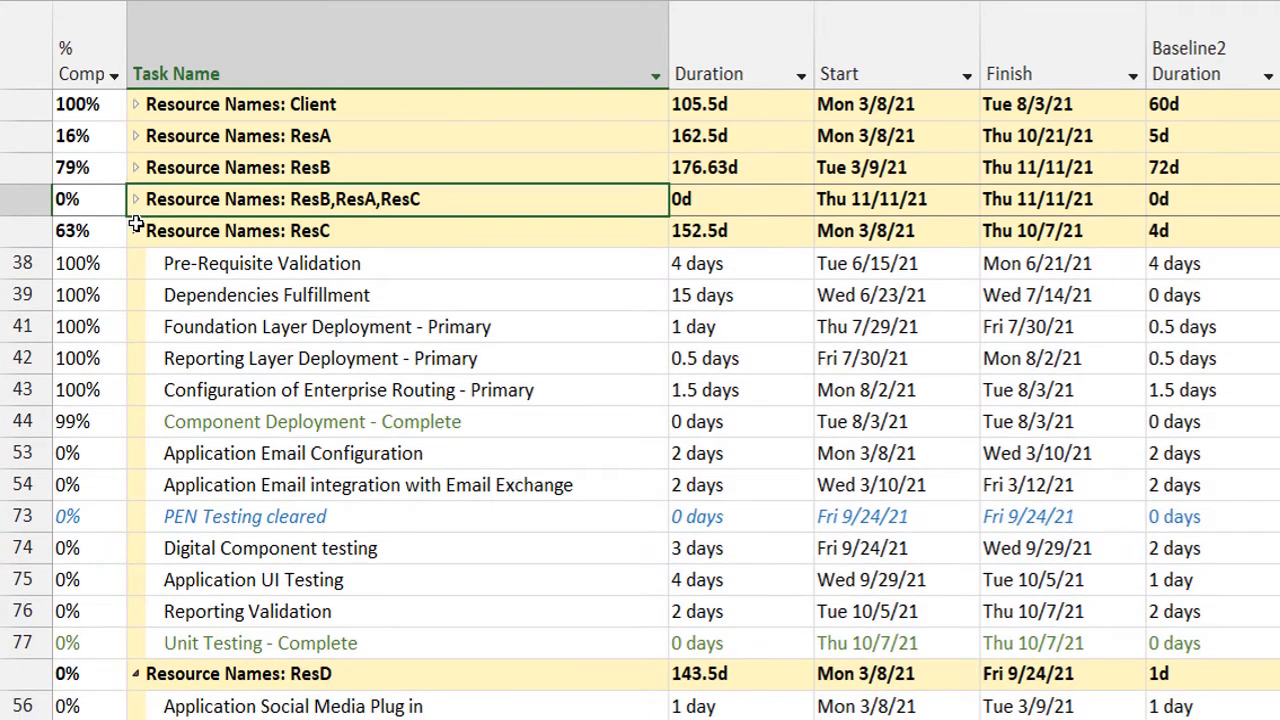
{"action": "left_click", "coordinate": [137, 231]}
{"action": "left_click", "coordinate": [137, 262]}
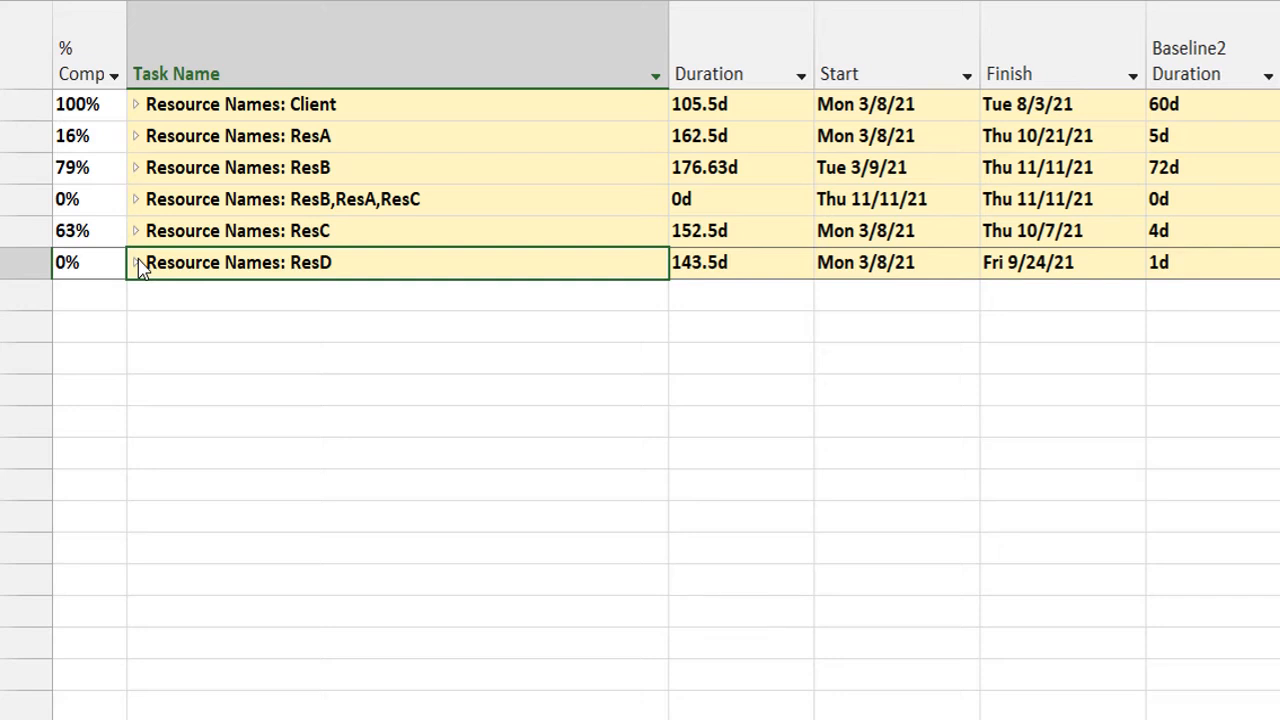
Expand the Client, ResA and ResB resource groups one after another, collapsing each after viewing its tasks.
{"action": "left_click", "coordinate": [137, 104]}
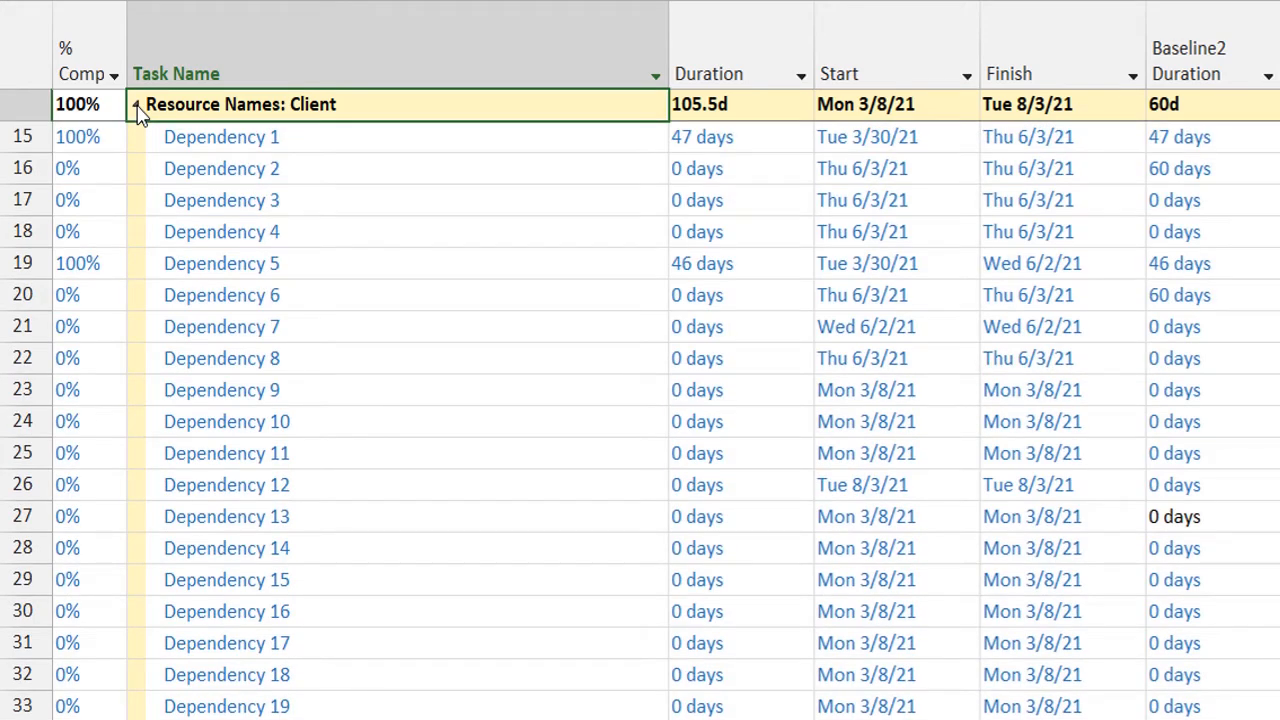
{"action": "left_click", "coordinate": [137, 106]}
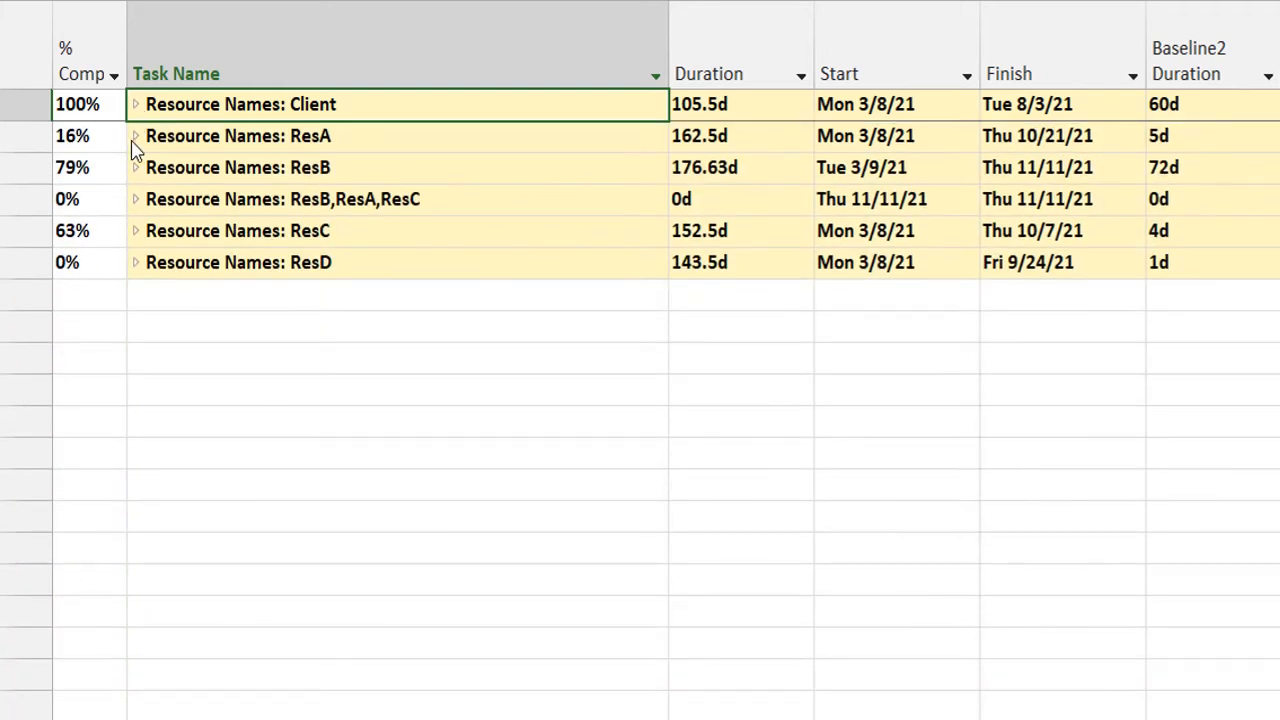
{"action": "left_click", "coordinate": [136, 137]}
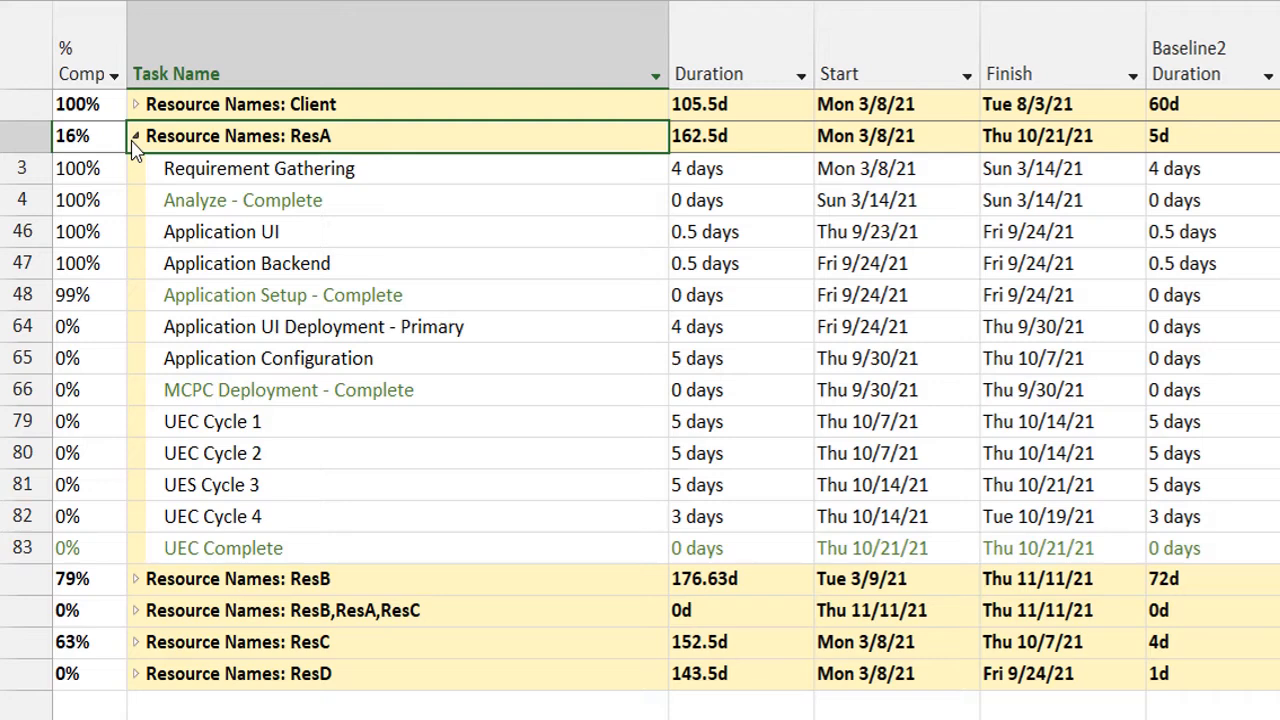
{"action": "left_click", "coordinate": [136, 137]}
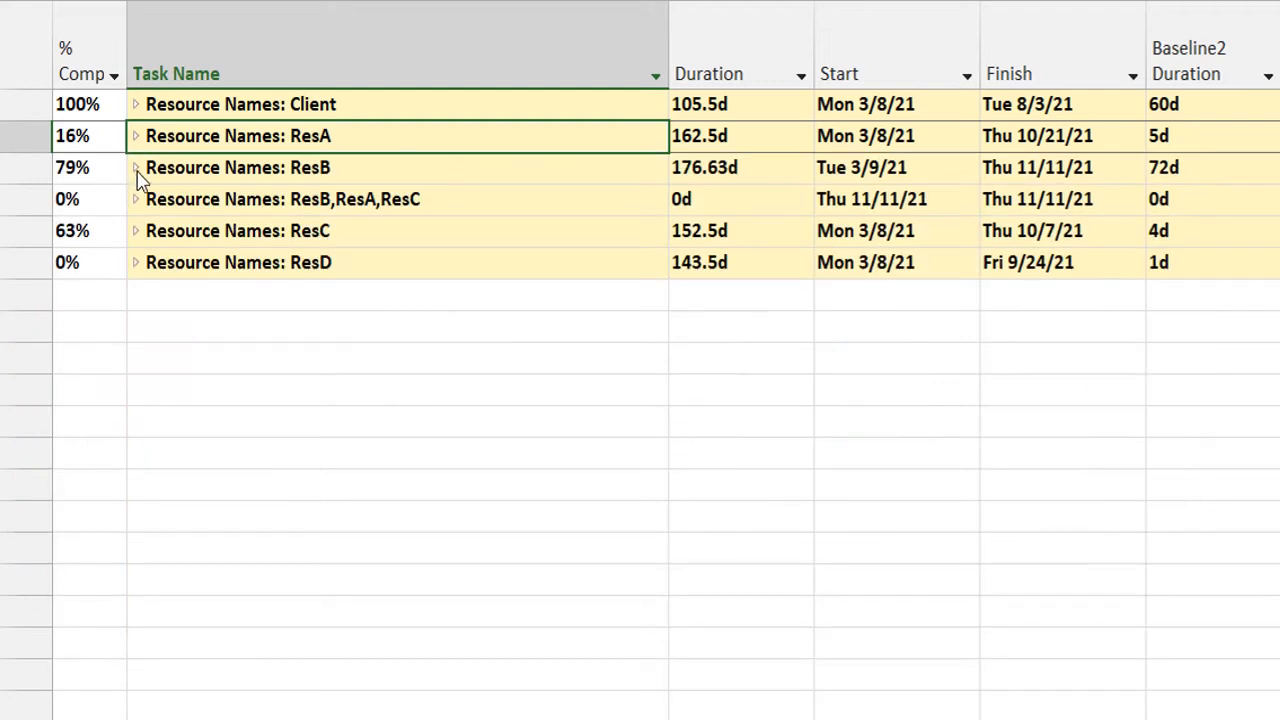
{"action": "left_click", "coordinate": [136, 168]}
{"action": "left_click", "coordinate": [136, 168]}
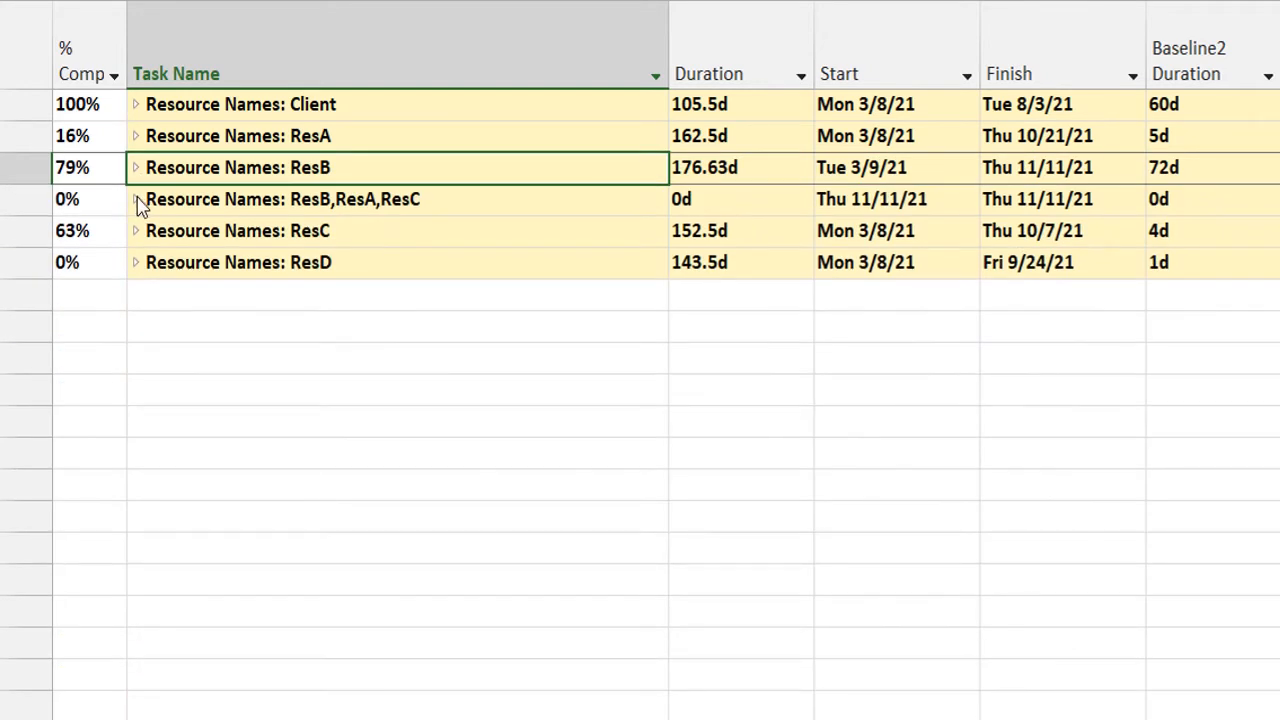
View the tasks in the shared ResB,ResA,ResC group and in the ResC and ResD groups, collapsing each again.
{"action": "left_click", "coordinate": [136, 200]}
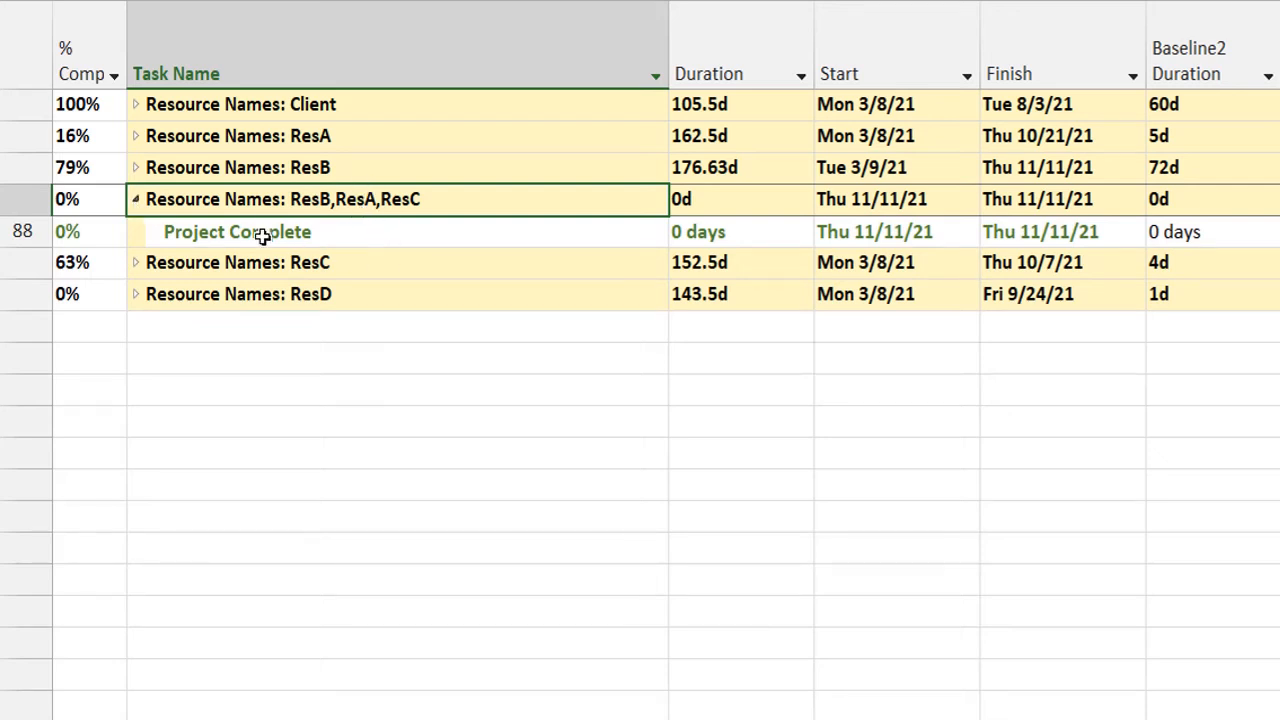
{"action": "left_click", "coordinate": [137, 200]}
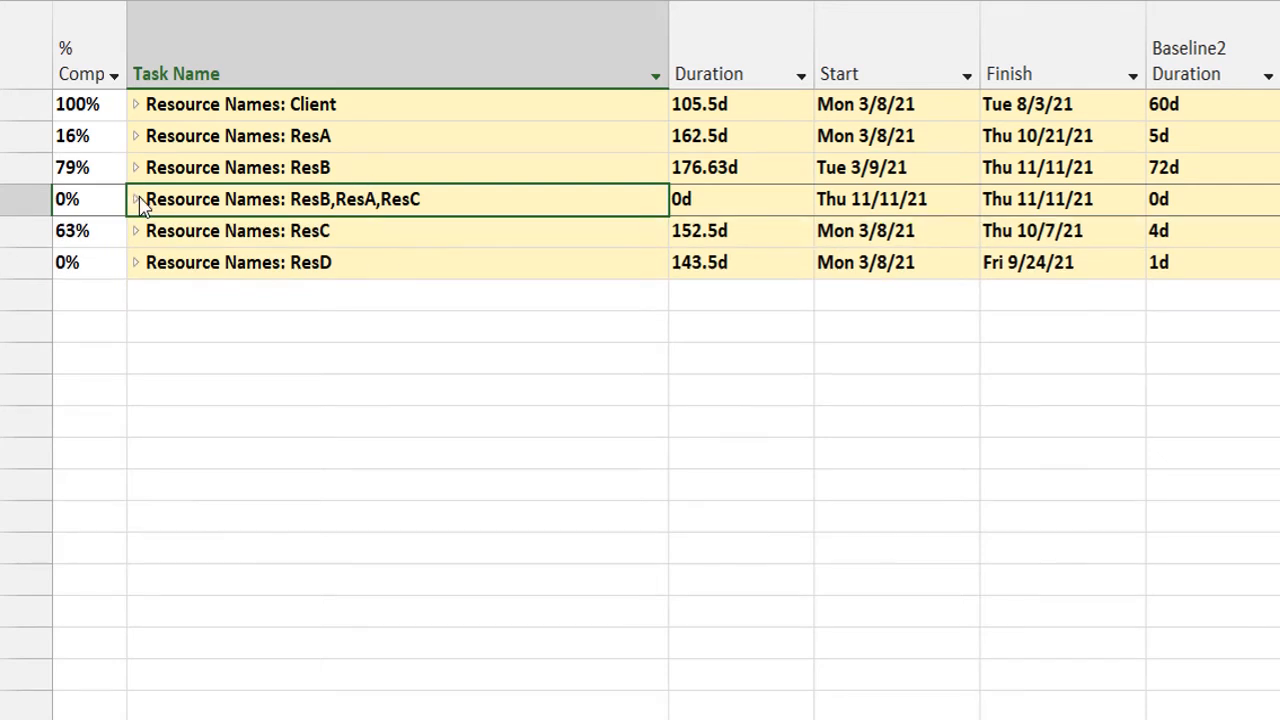
{"action": "left_click", "coordinate": [134, 230]}
{"action": "left_click", "coordinate": [135, 231]}
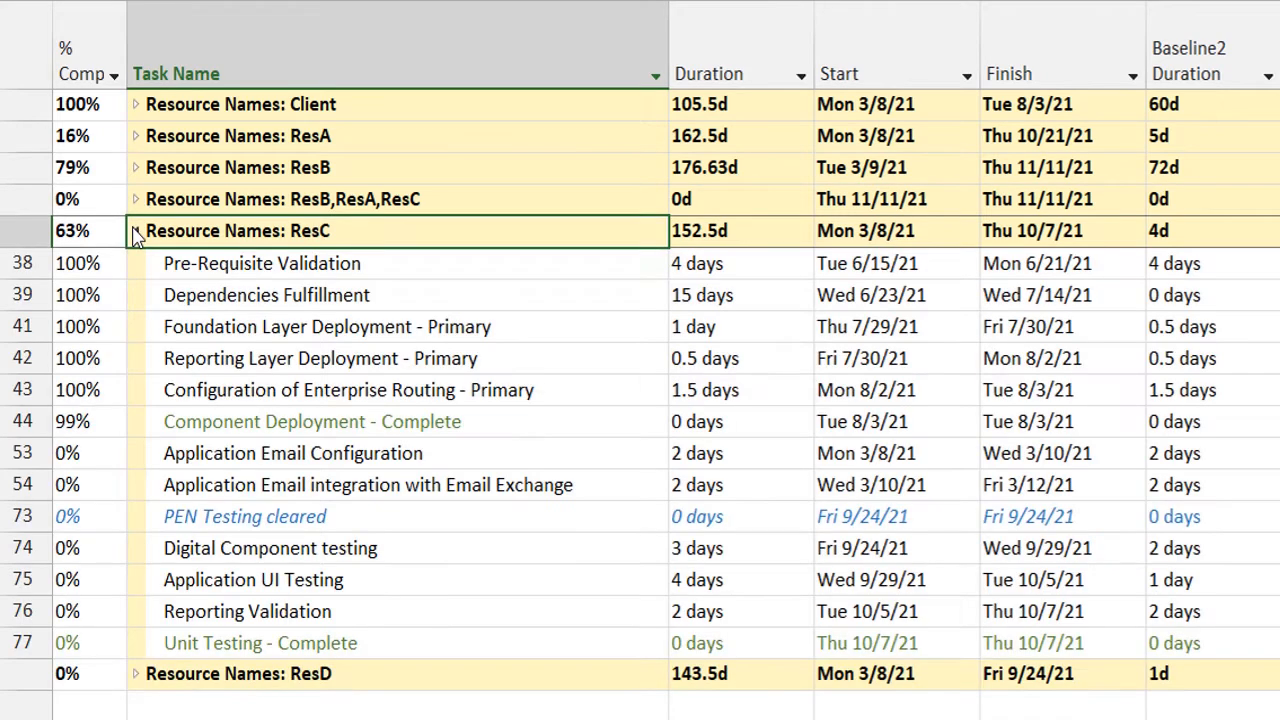
{"action": "left_click", "coordinate": [135, 231]}
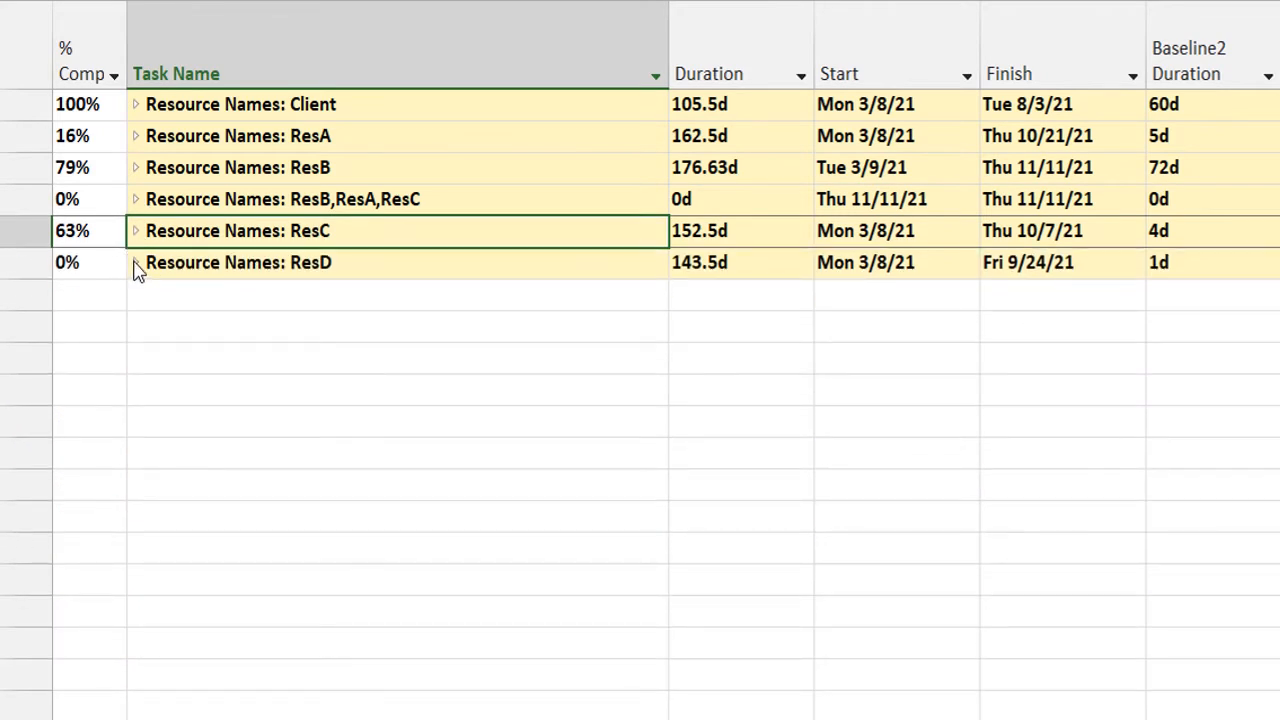
{"action": "left_click", "coordinate": [135, 263]}
{"action": "left_click", "coordinate": [135, 263]}
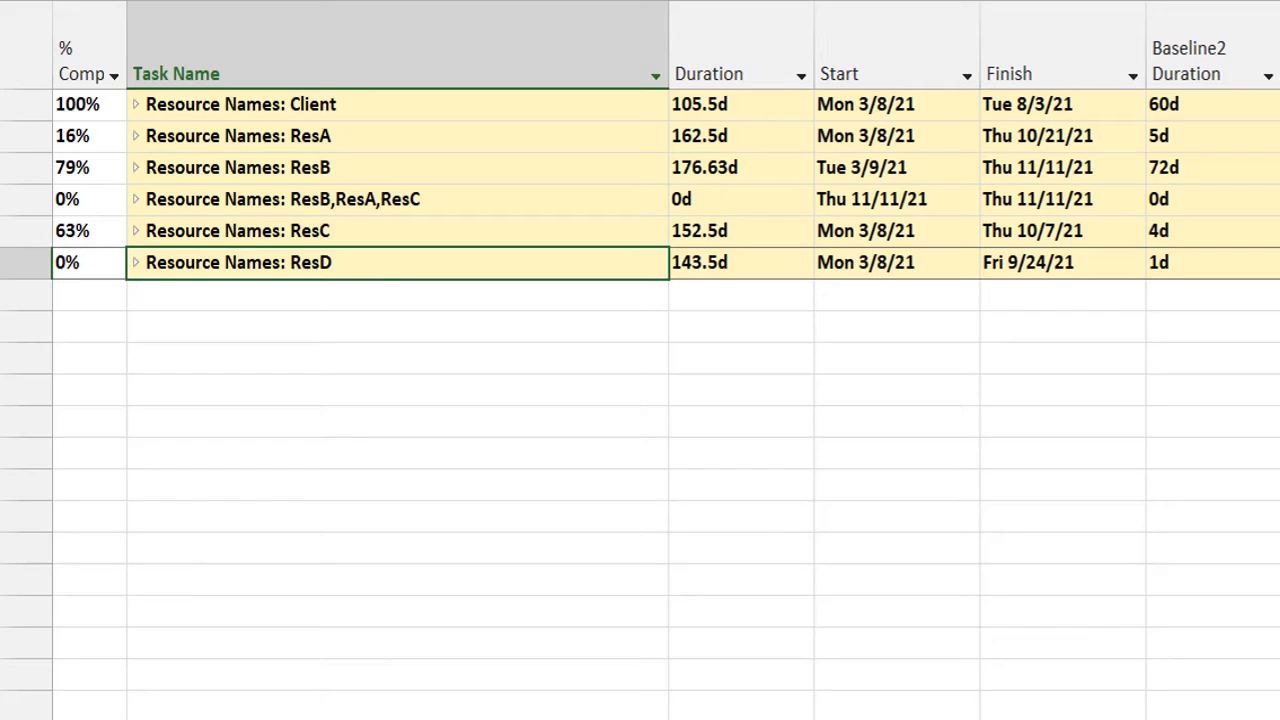
Group the tasks by Status and collapse the Status: Complete group, including its Analyze and Design phases.
{"action": "left_click", "coordinate": [623, 30]}
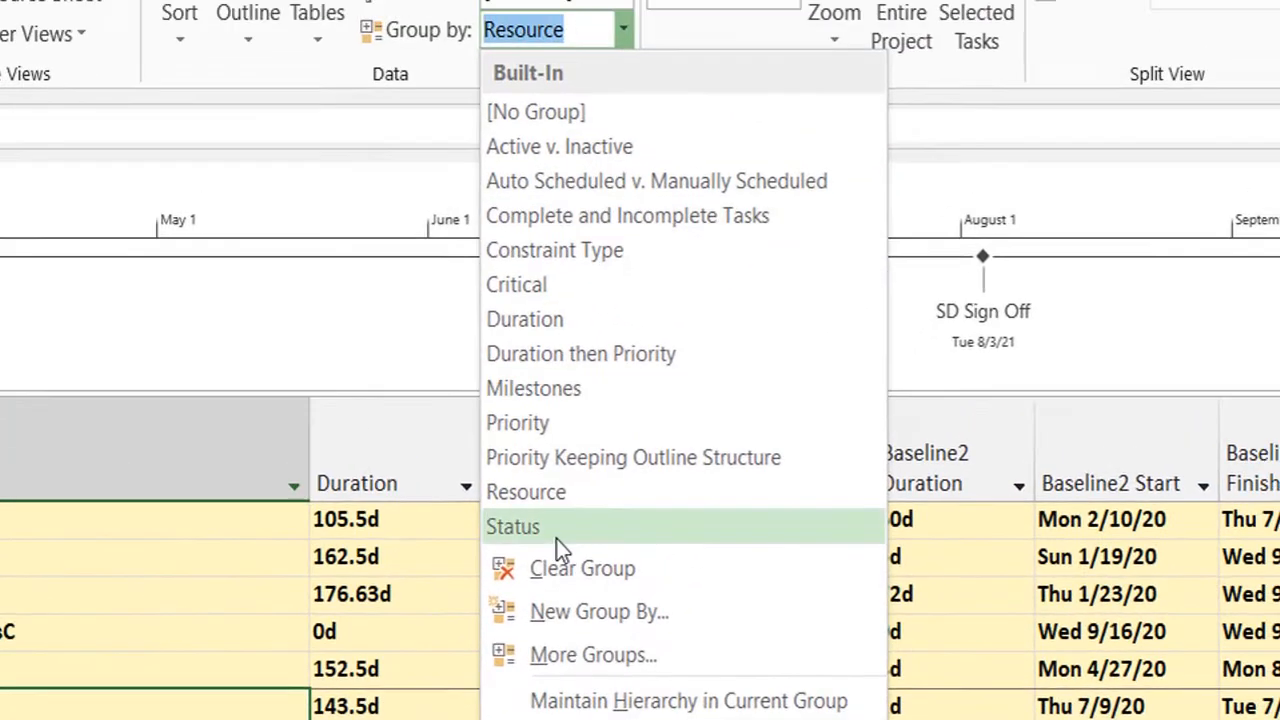
{"action": "left_click", "coordinate": [556, 539]}
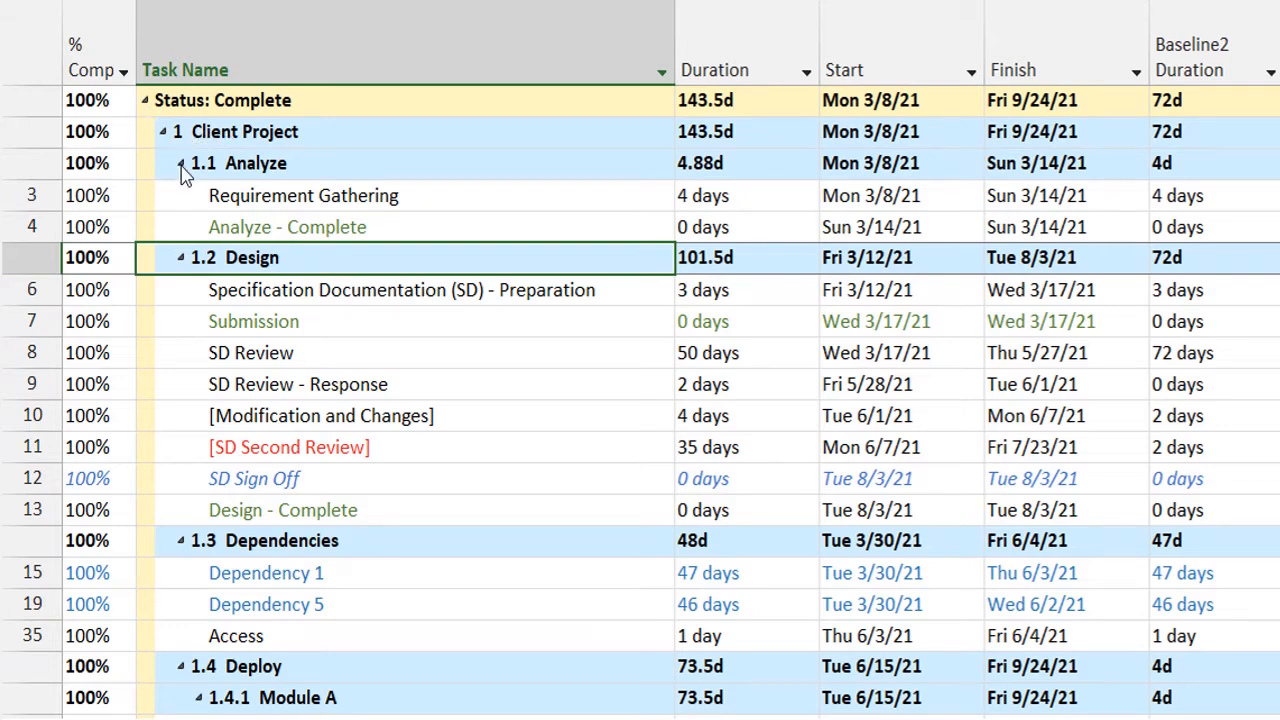
{"action": "left_click", "coordinate": [182, 166]}
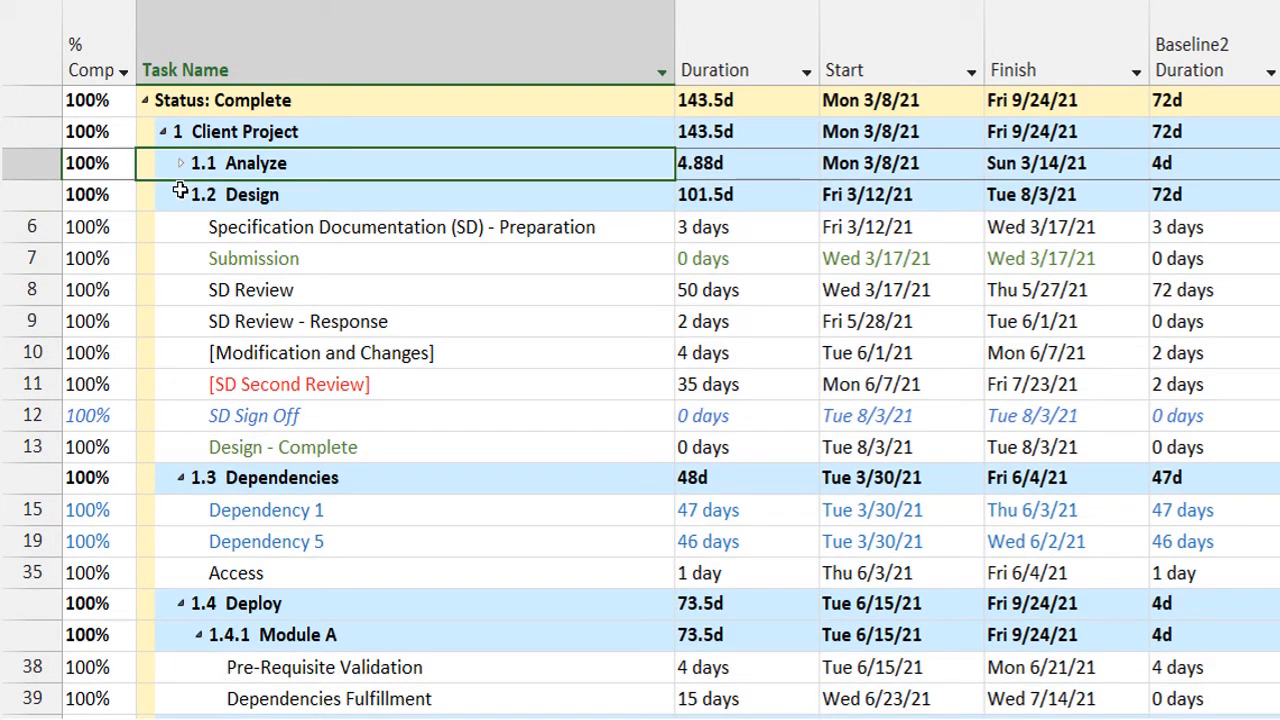
{"action": "left_click", "coordinate": [182, 197]}
{"action": "left_click", "coordinate": [147, 108]}
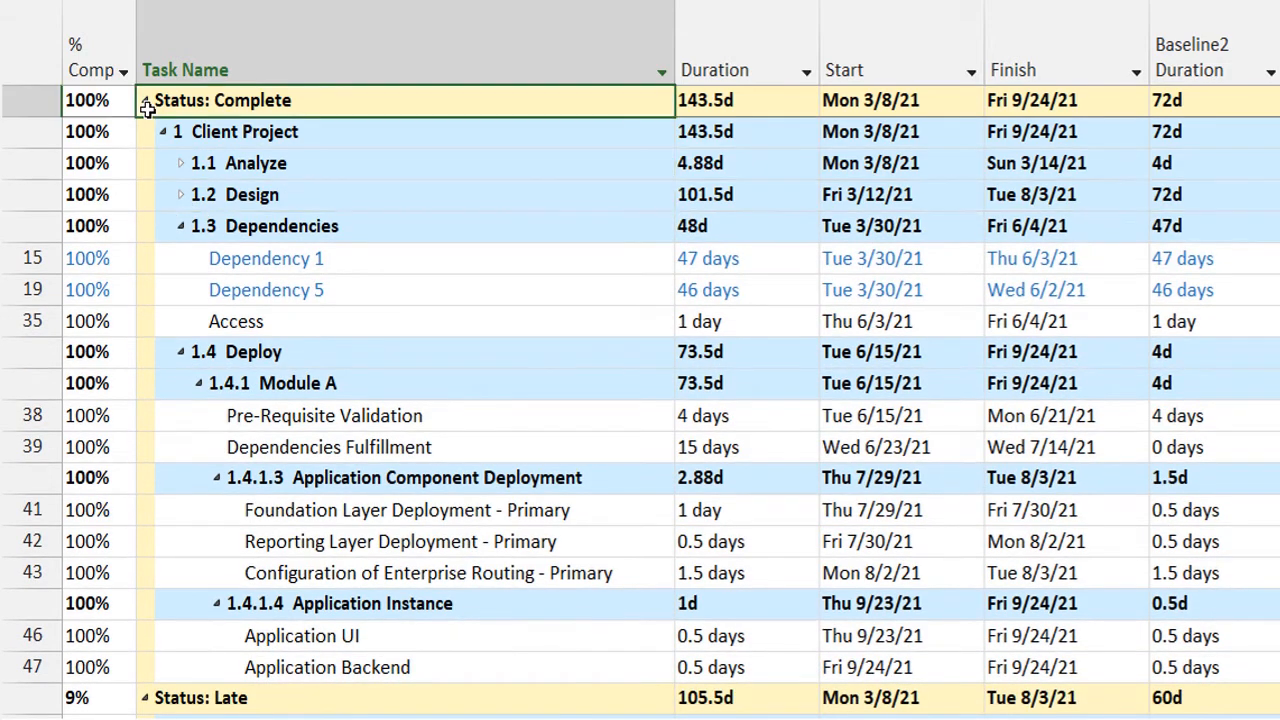
{"action": "left_click", "coordinate": [145, 101]}
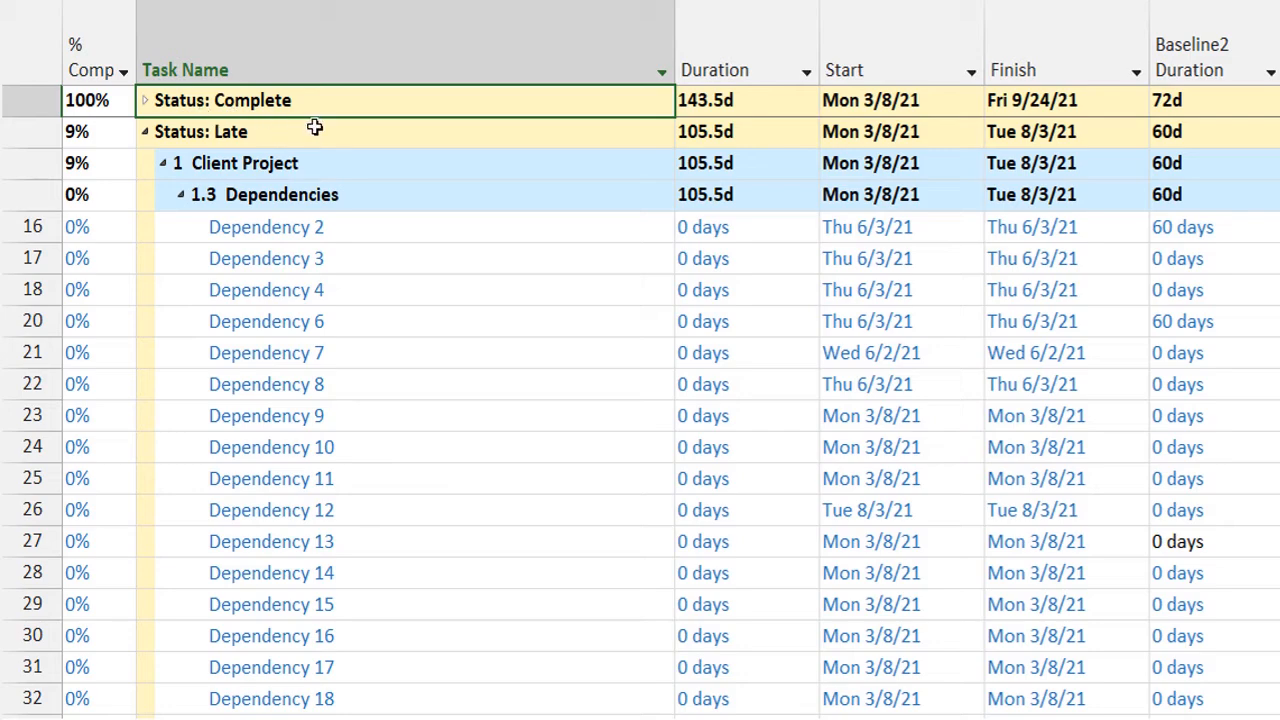
{"action": "left_click", "coordinate": [145, 101]}
{"action": "left_click", "coordinate": [144, 103]}
Collapse the Status: Late group with its Dependencies and Client Project levels, and collapse the Status: Future Task group.
{"action": "left_click", "coordinate": [180, 195]}
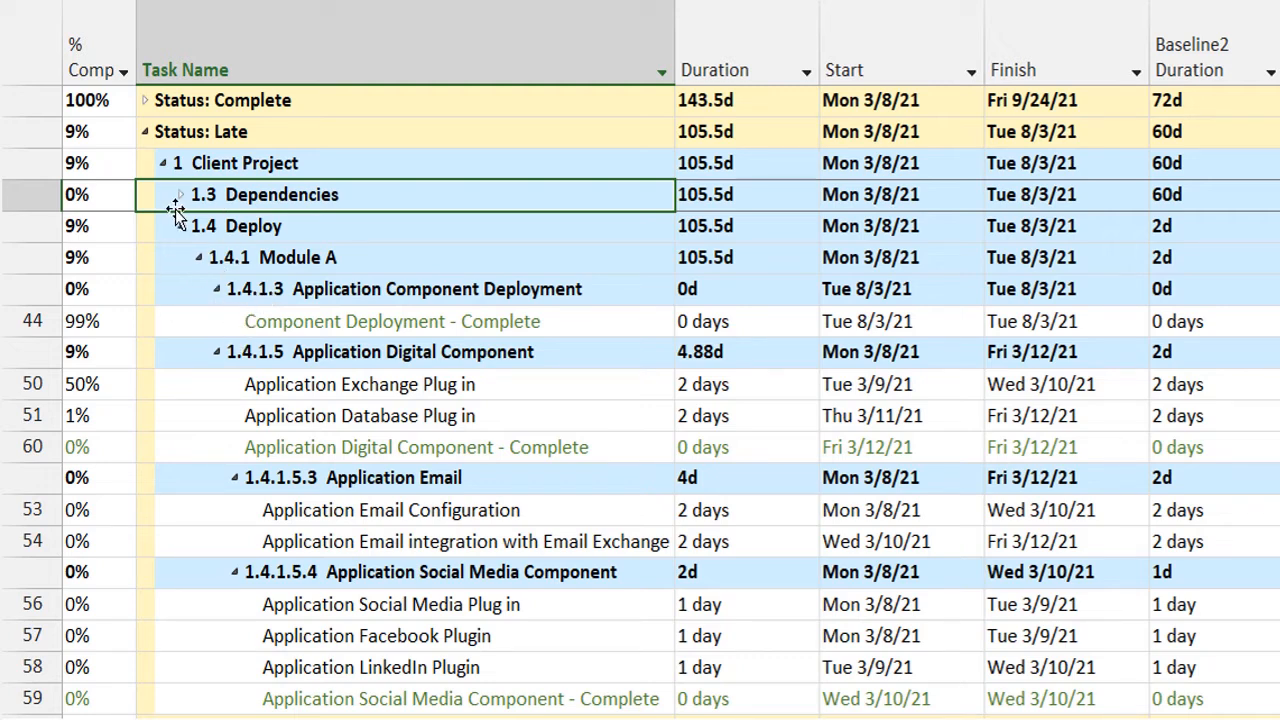
{"action": "left_click", "coordinate": [164, 165]}
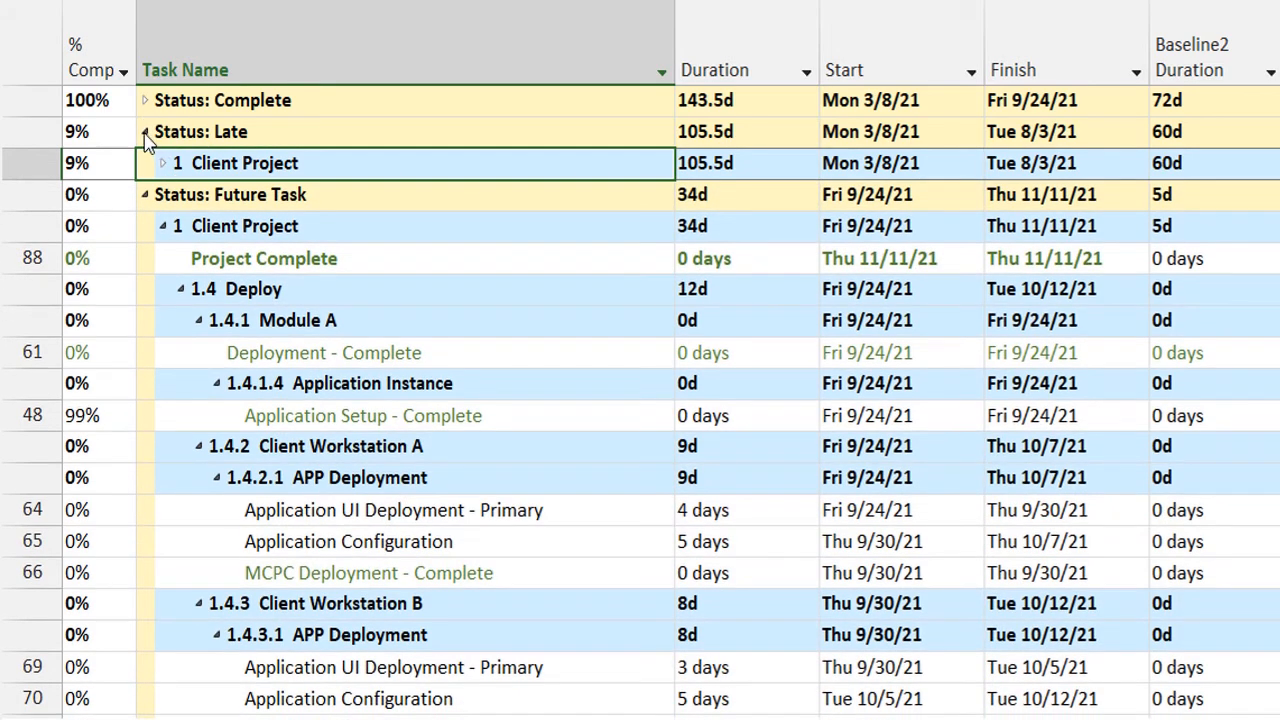
{"action": "left_click", "coordinate": [145, 134]}
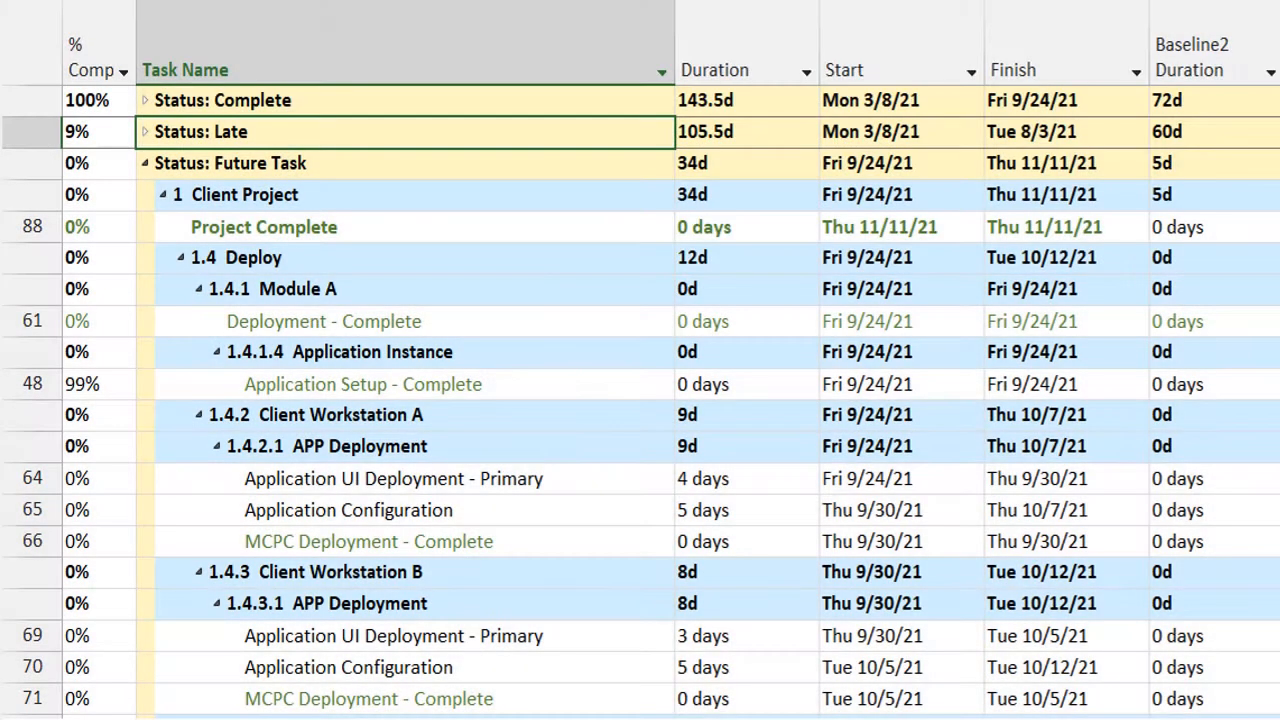
{"action": "left_click", "coordinate": [146, 164]}
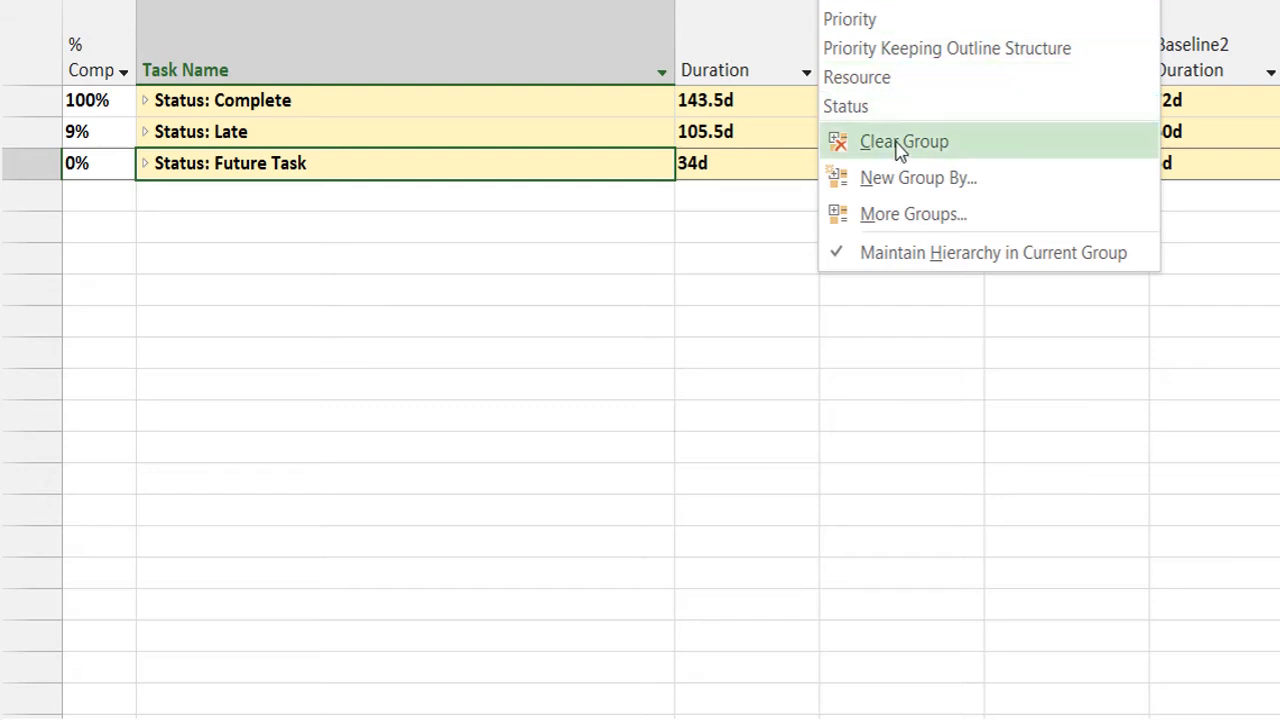
Open More Groups and view the resource groups, highlighting Complete and Incomplete Resources and Standard Rate.
{"action": "left_click", "coordinate": [893, 214]}
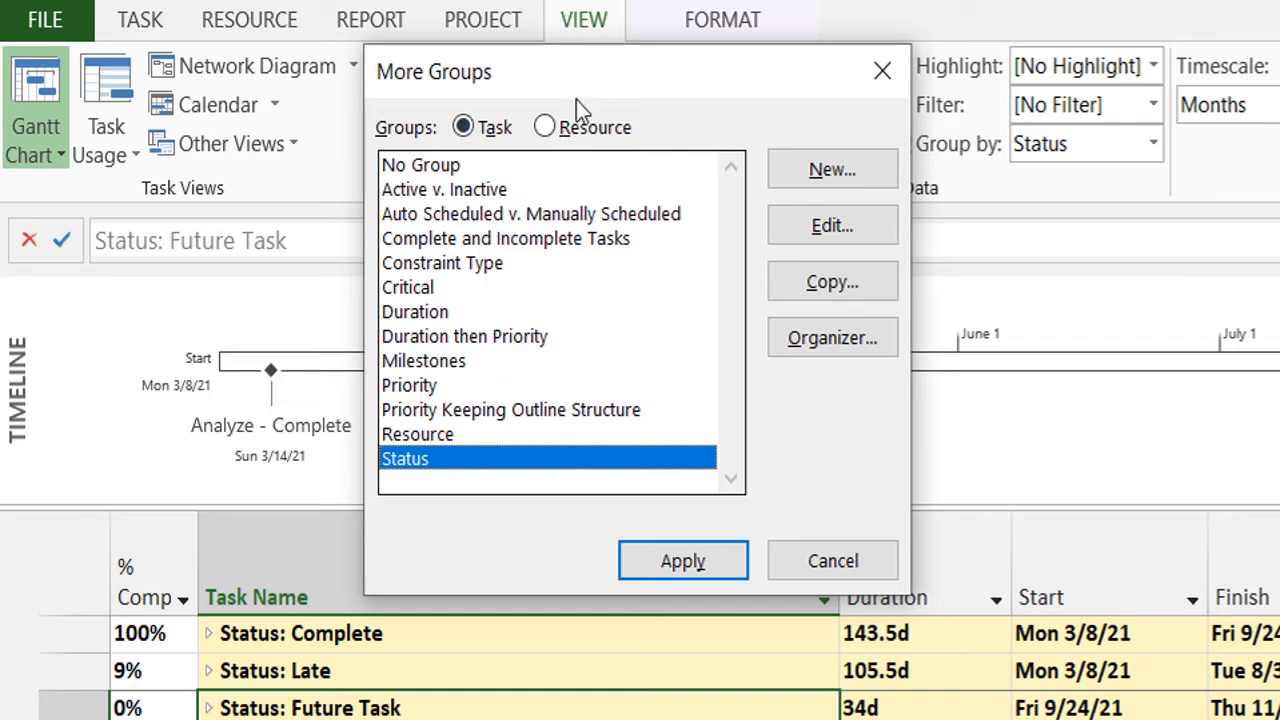
{"action": "left_click", "coordinate": [550, 128]}
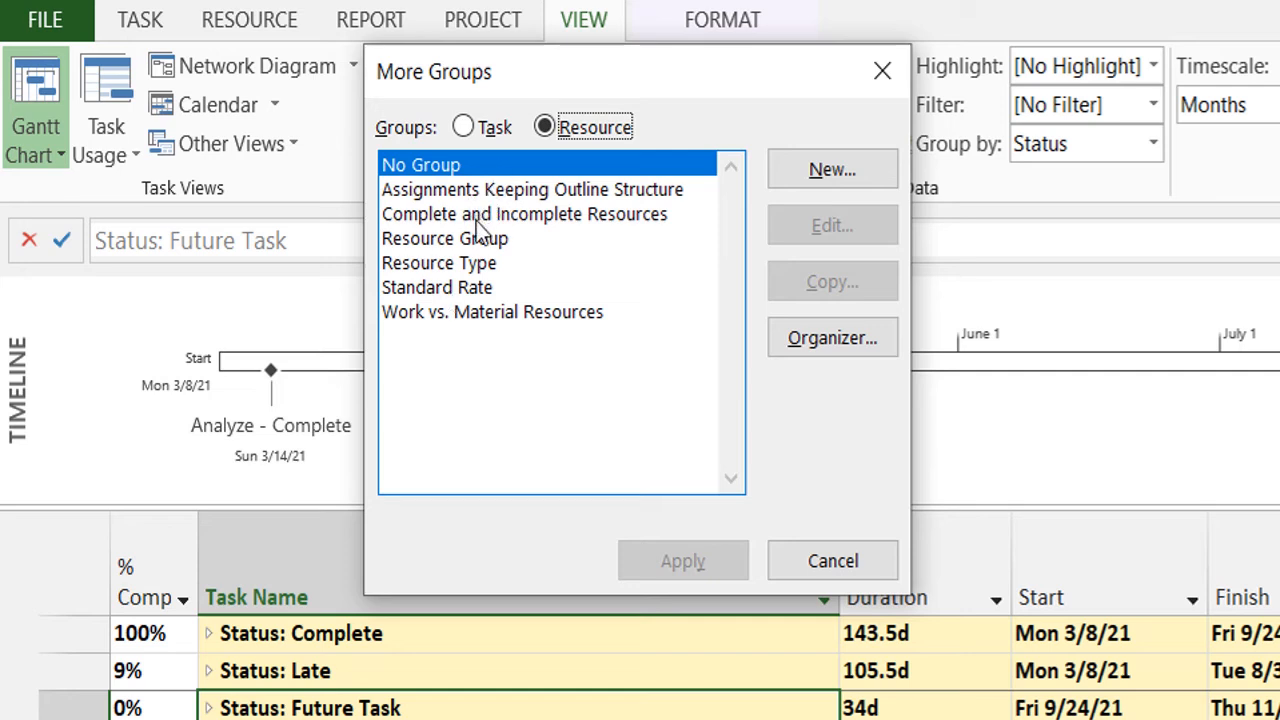
{"action": "left_click", "coordinate": [476, 221]}
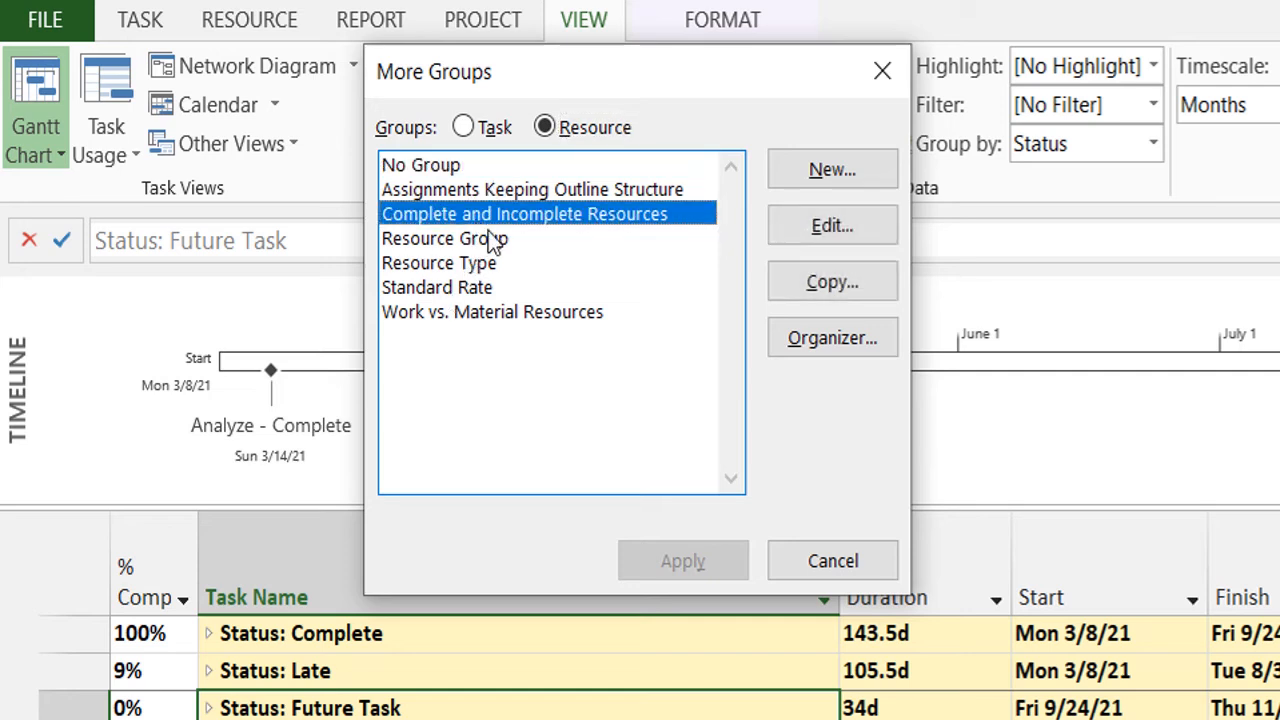
{"action": "left_click", "coordinate": [487, 290]}
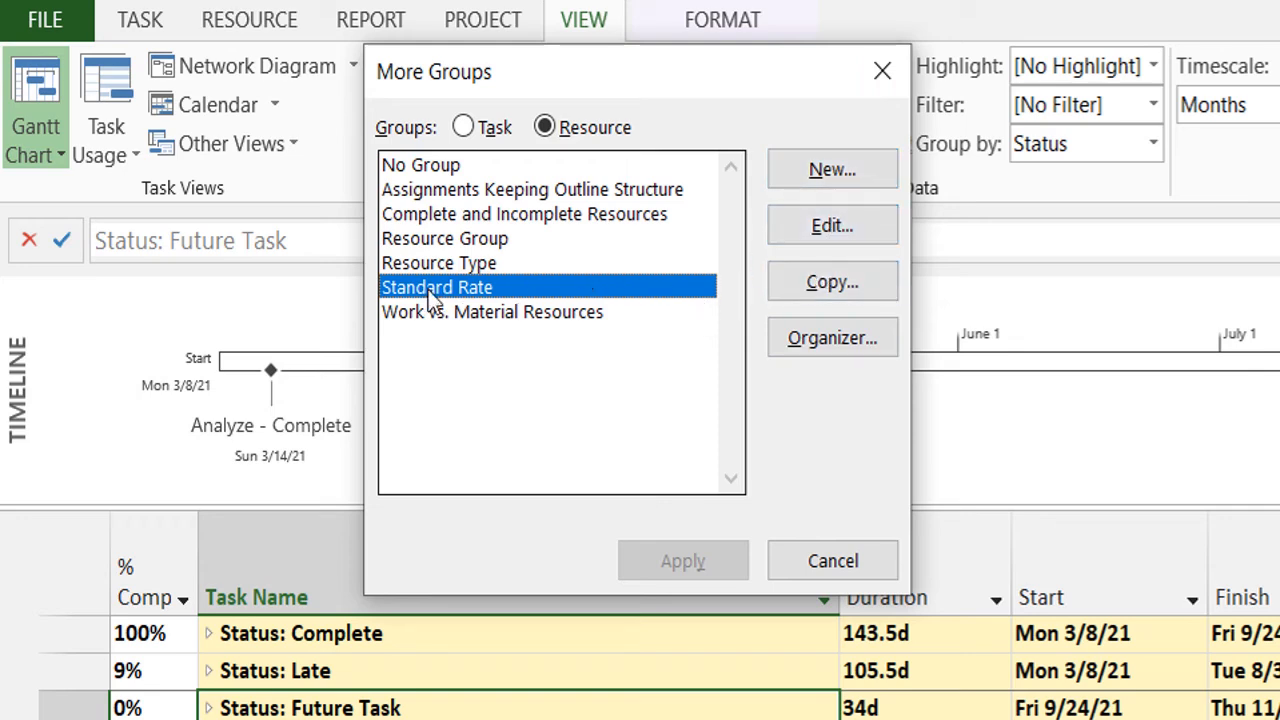
View a blank new resource group definition and cancel it, and inspect the Standard Rate group's definition before closing it.
{"action": "left_click", "coordinate": [815, 180]}
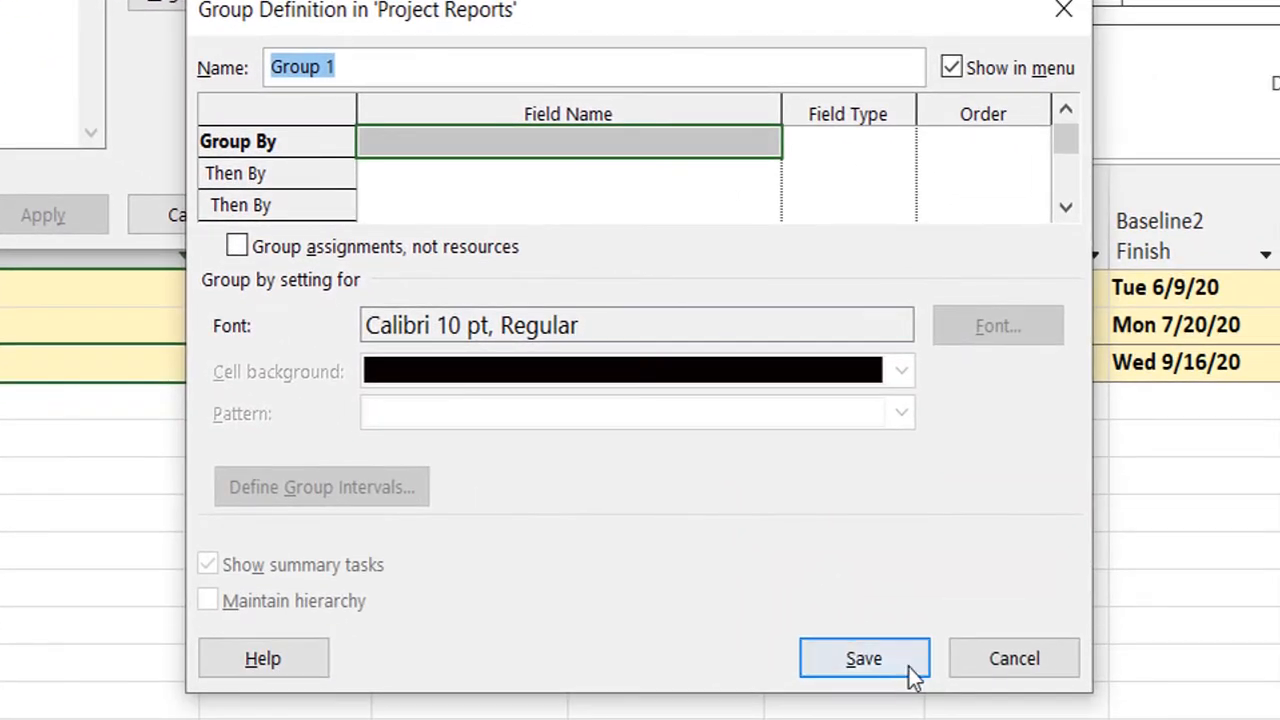
{"action": "left_click", "coordinate": [1017, 650]}
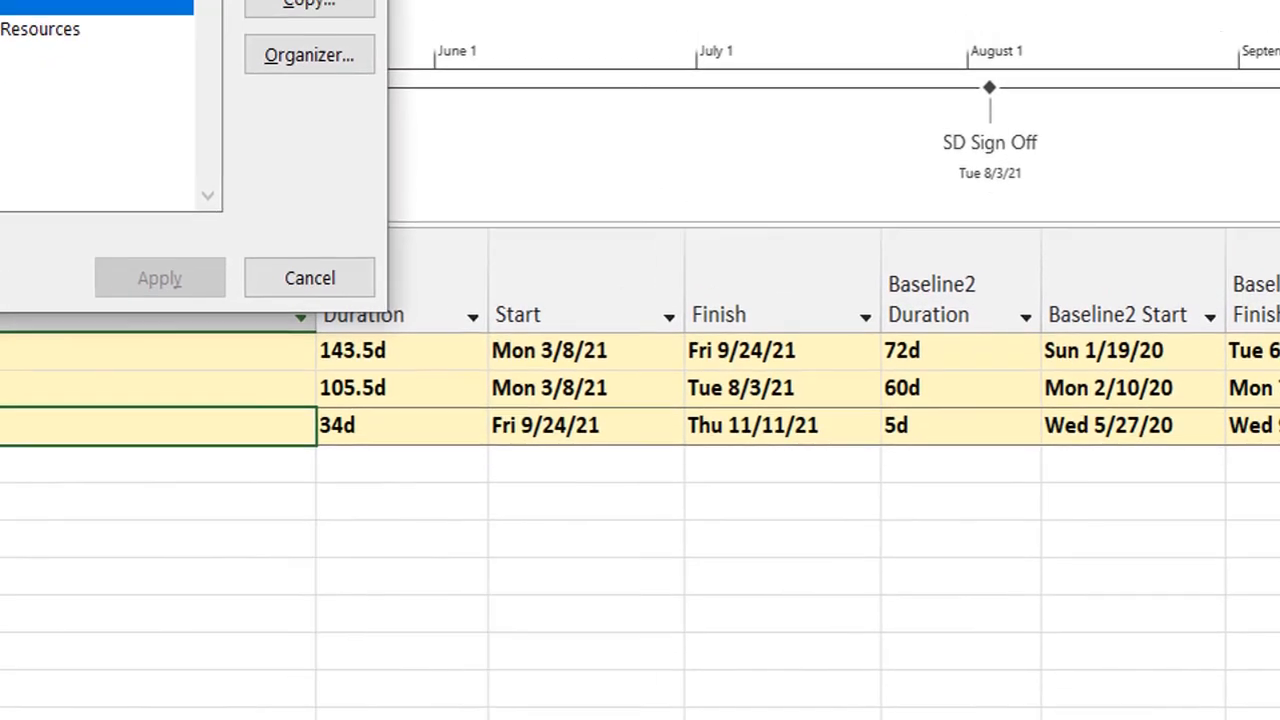
{"action": "left_click", "coordinate": [823, 209]}
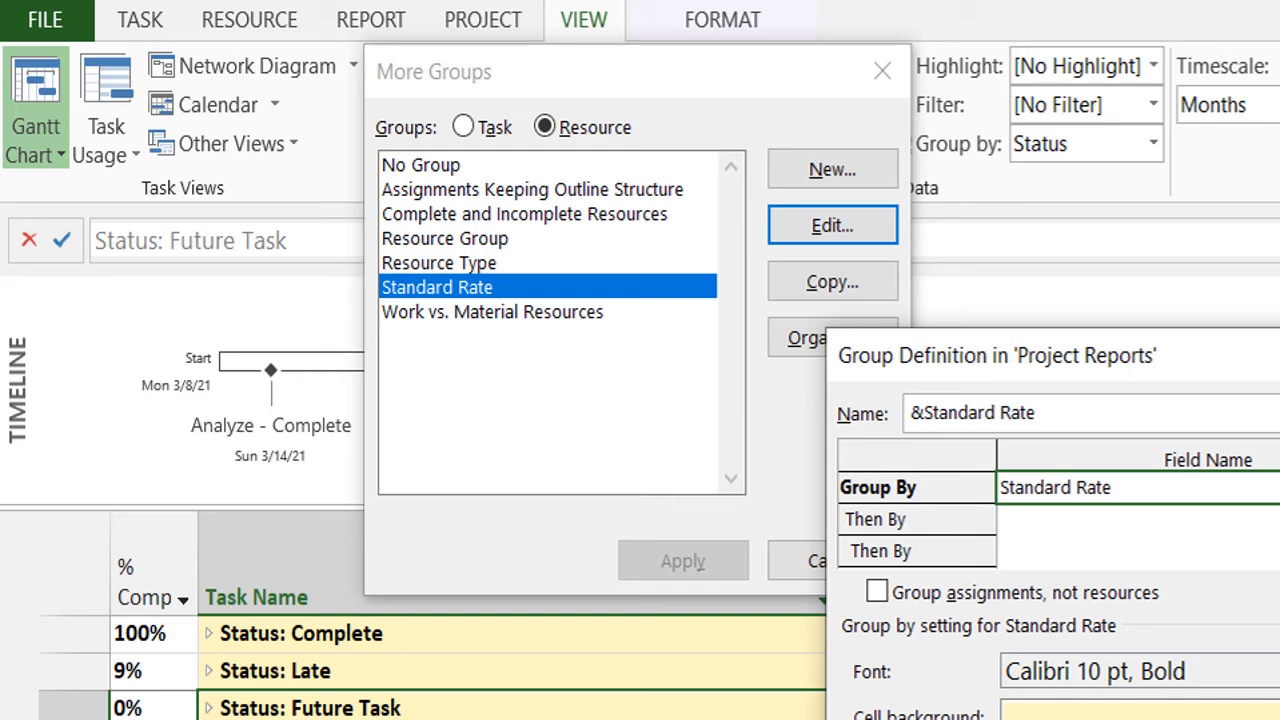
{"action": "left_click", "coordinate": [1270, 710]}
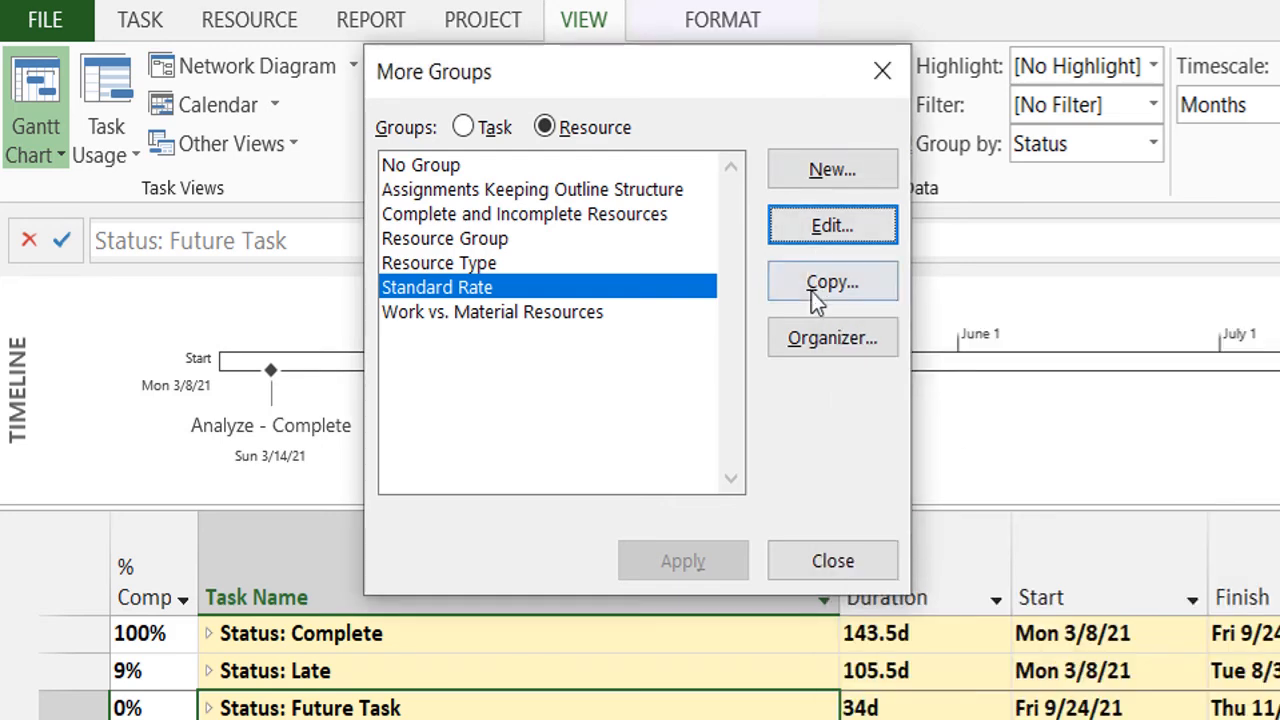
Copy the Standard Rate resource group from Global.MPT to Project Reports.mpp with the Organizer, replacing the existing group, and close the group dialogs.
{"action": "left_click", "coordinate": [855, 338]}
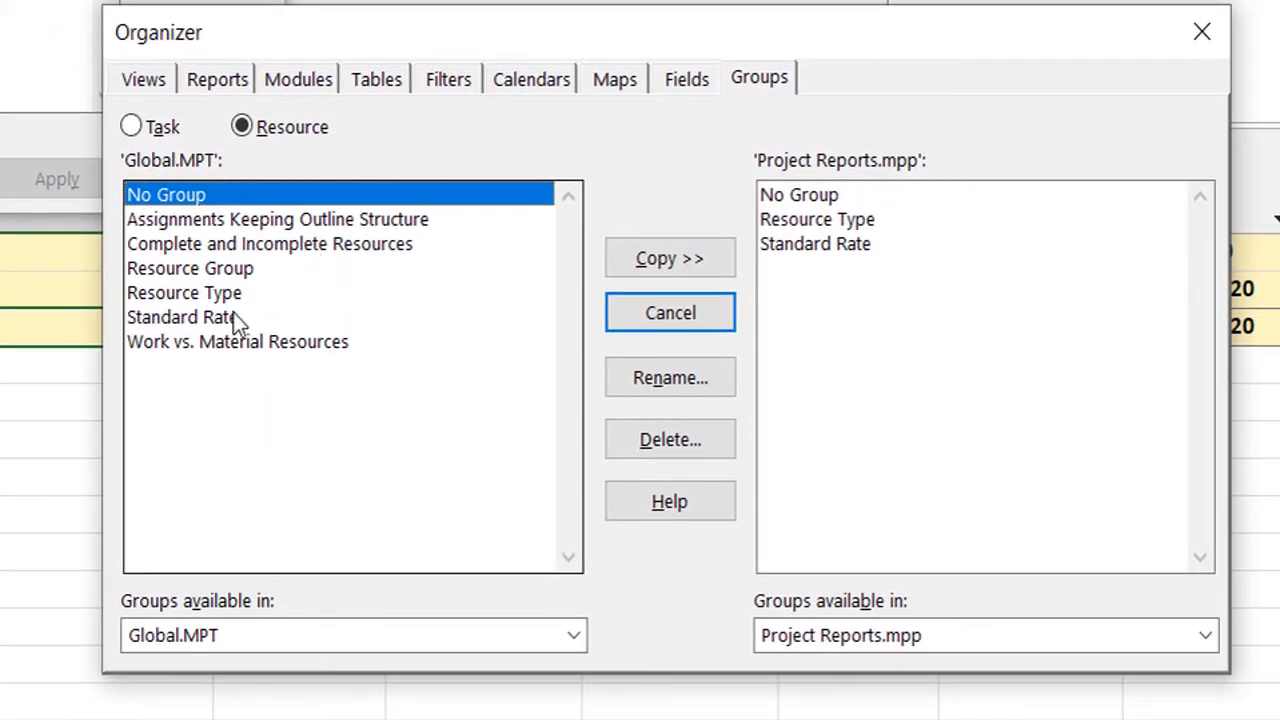
{"action": "left_click", "coordinate": [233, 318]}
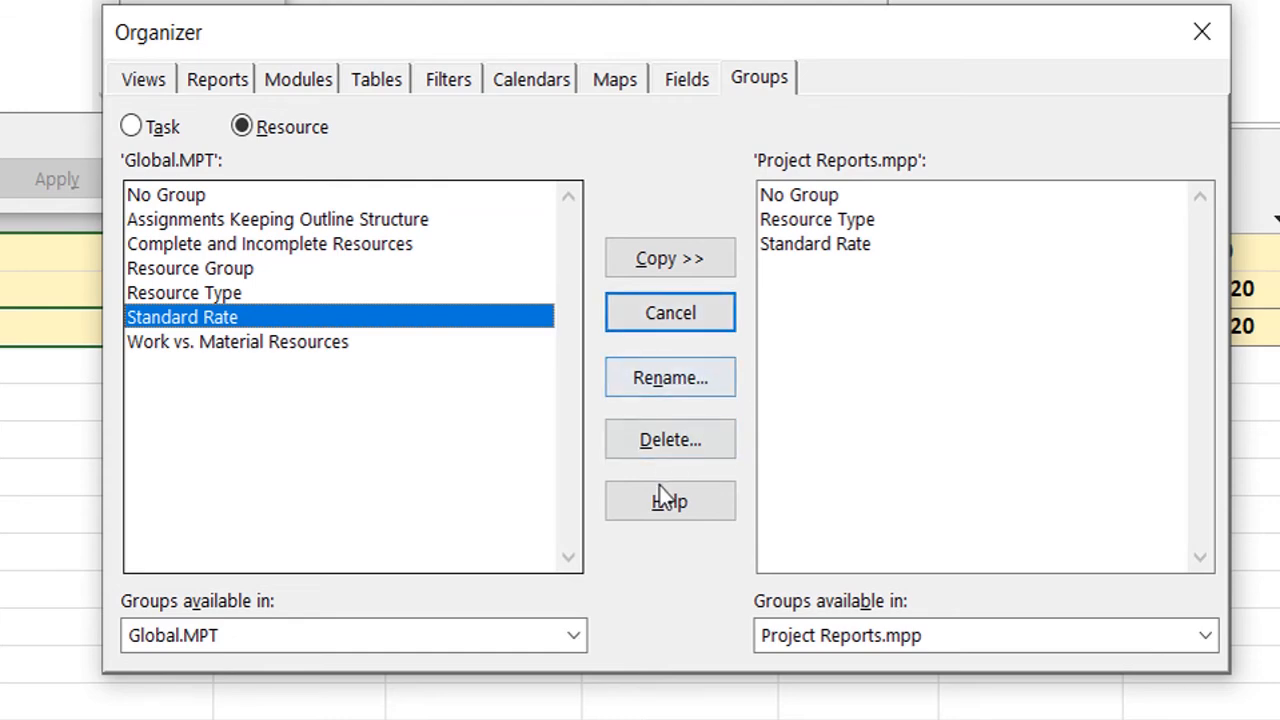
{"action": "left_click", "coordinate": [707, 266]}
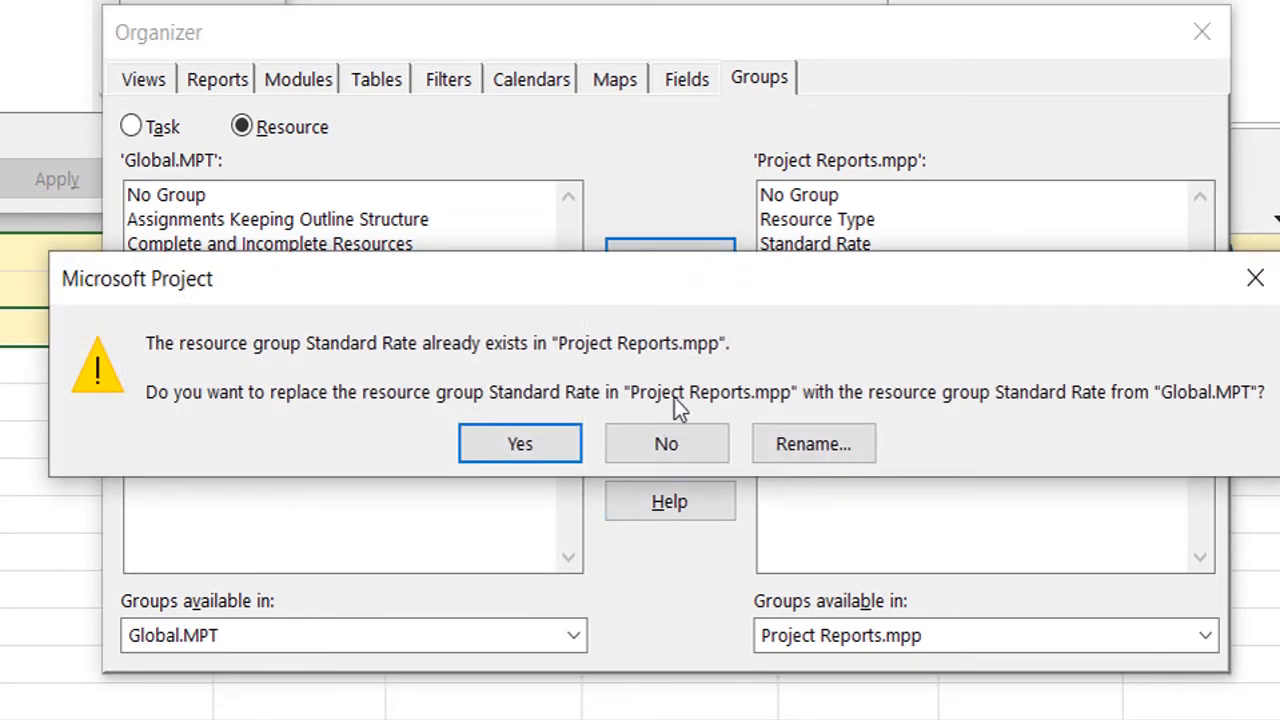
{"action": "left_click", "coordinate": [542, 444]}
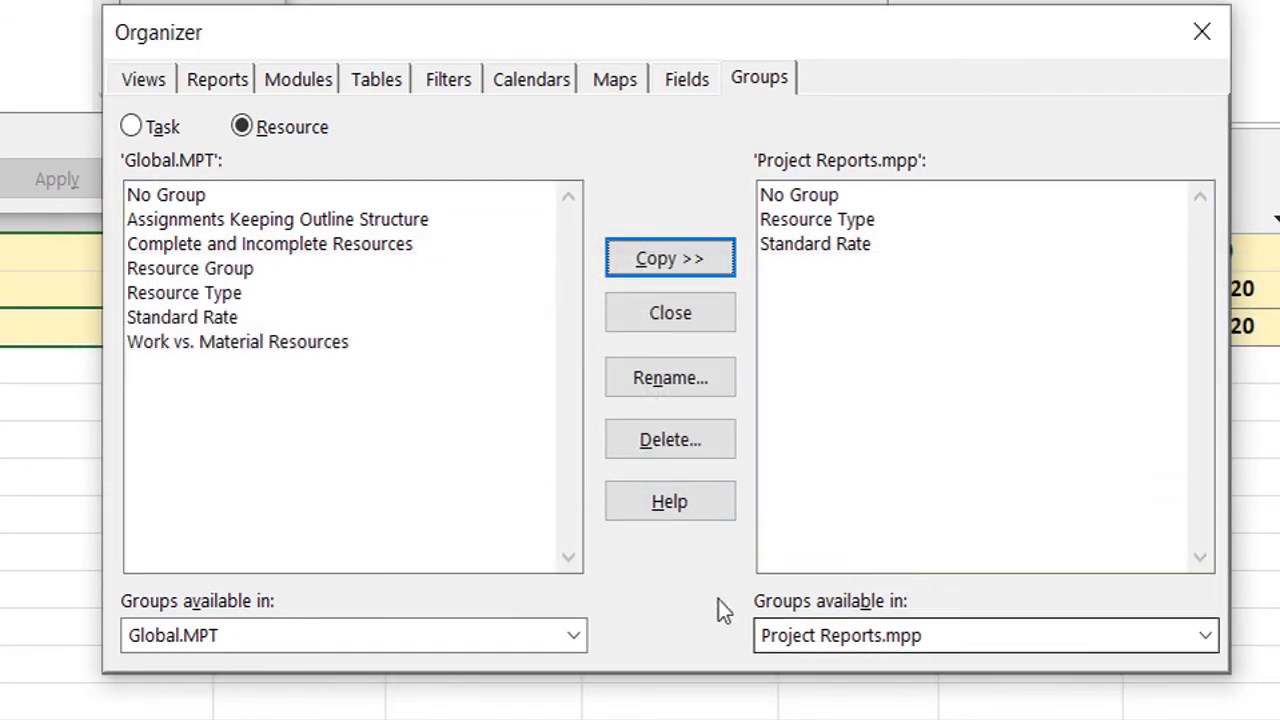
{"action": "left_click", "coordinate": [1190, 42]}
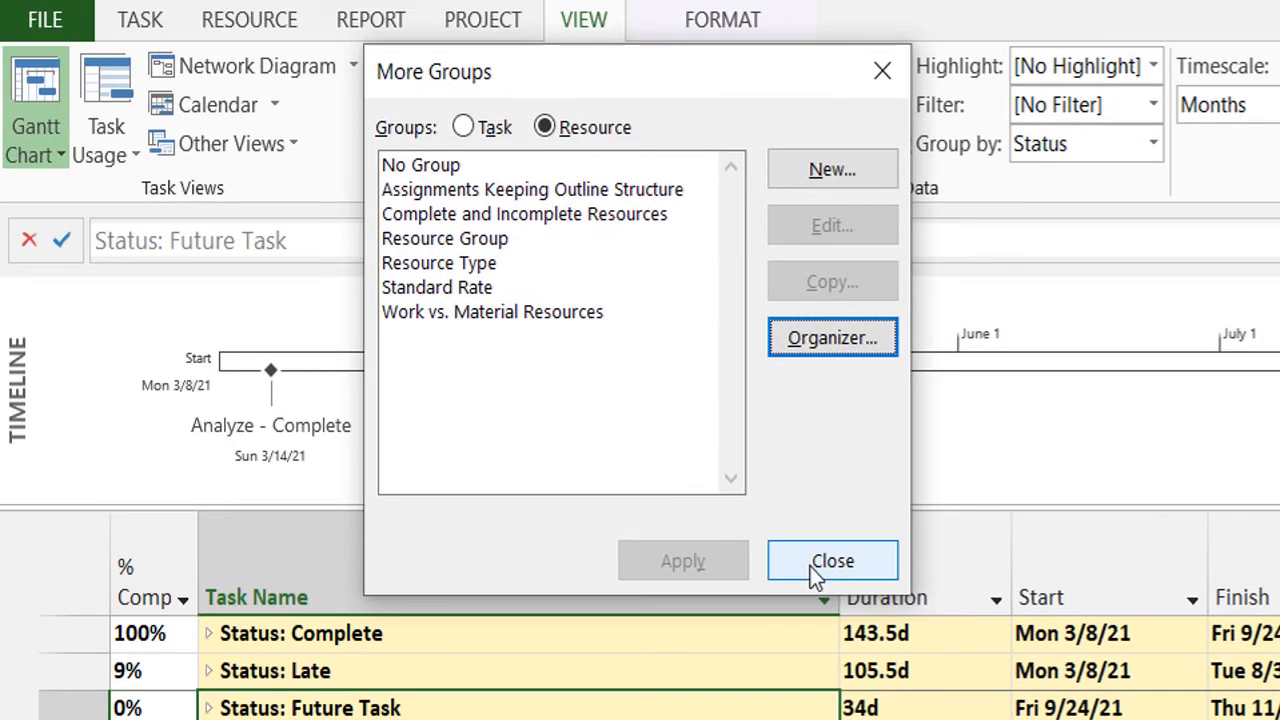
{"action": "left_click", "coordinate": [751, 511]}
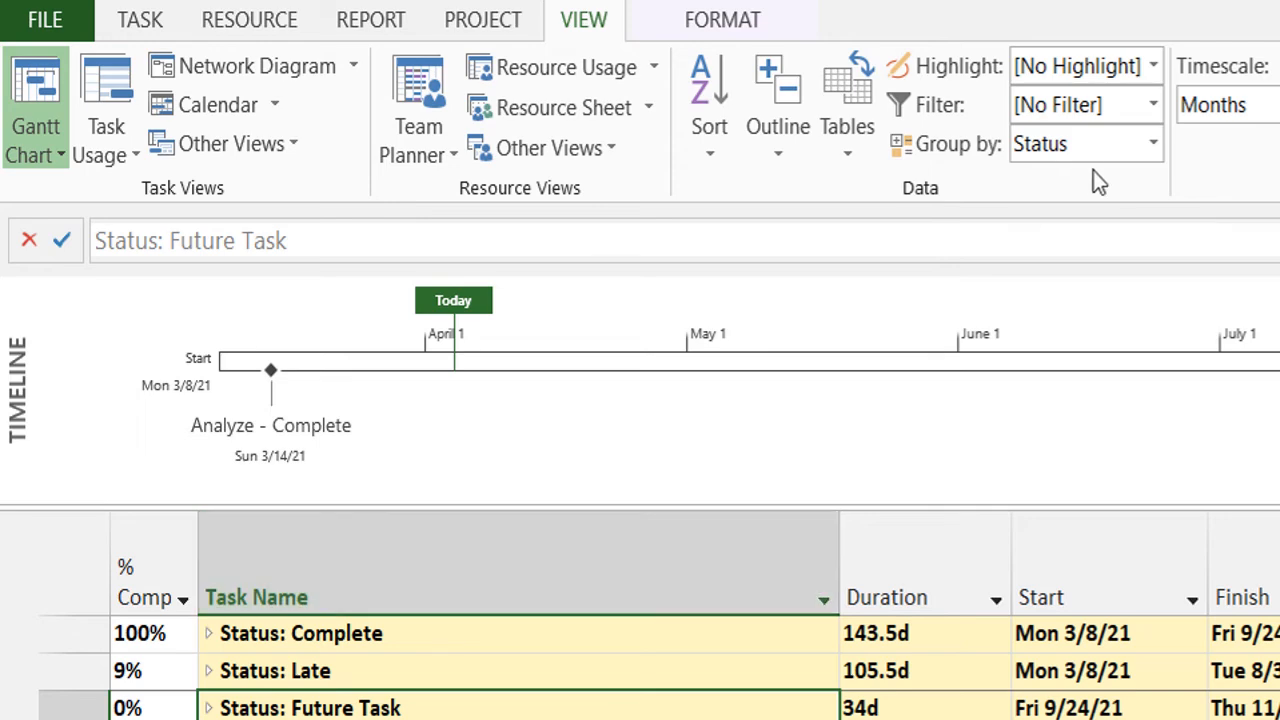
Group the task list by Resource.
{"action": "left_click", "coordinate": [1150, 140]}
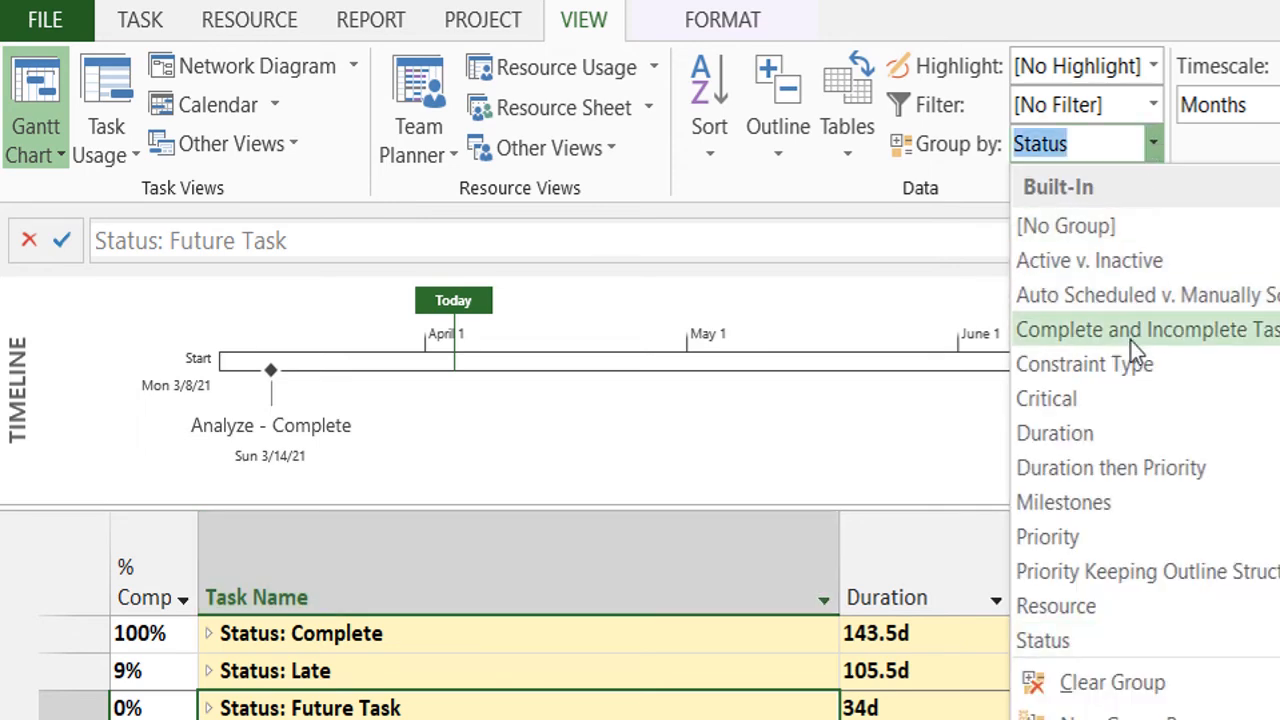
{"action": "left_click", "coordinate": [1101, 607]}
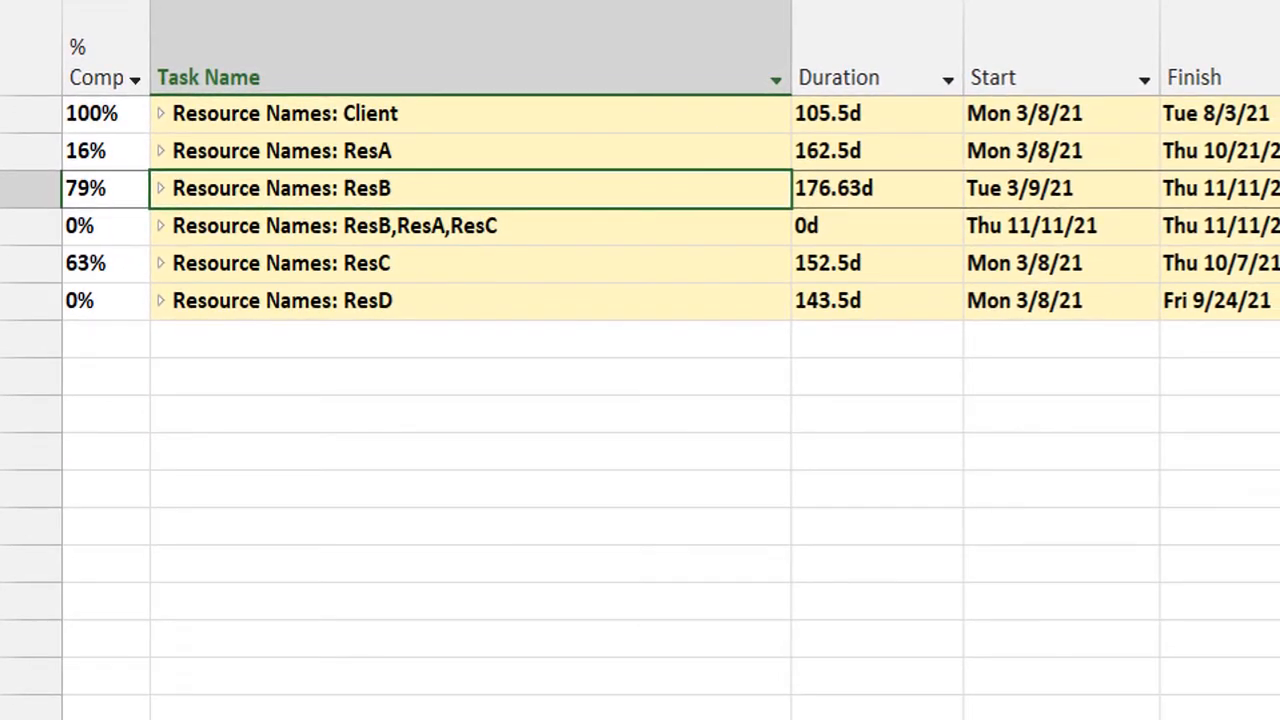
Review the resource groups in More Groups again, highlighting Standard Rate and No Group, and leave without applying any group.
{"action": "left_click", "coordinate": [1152, 137]}
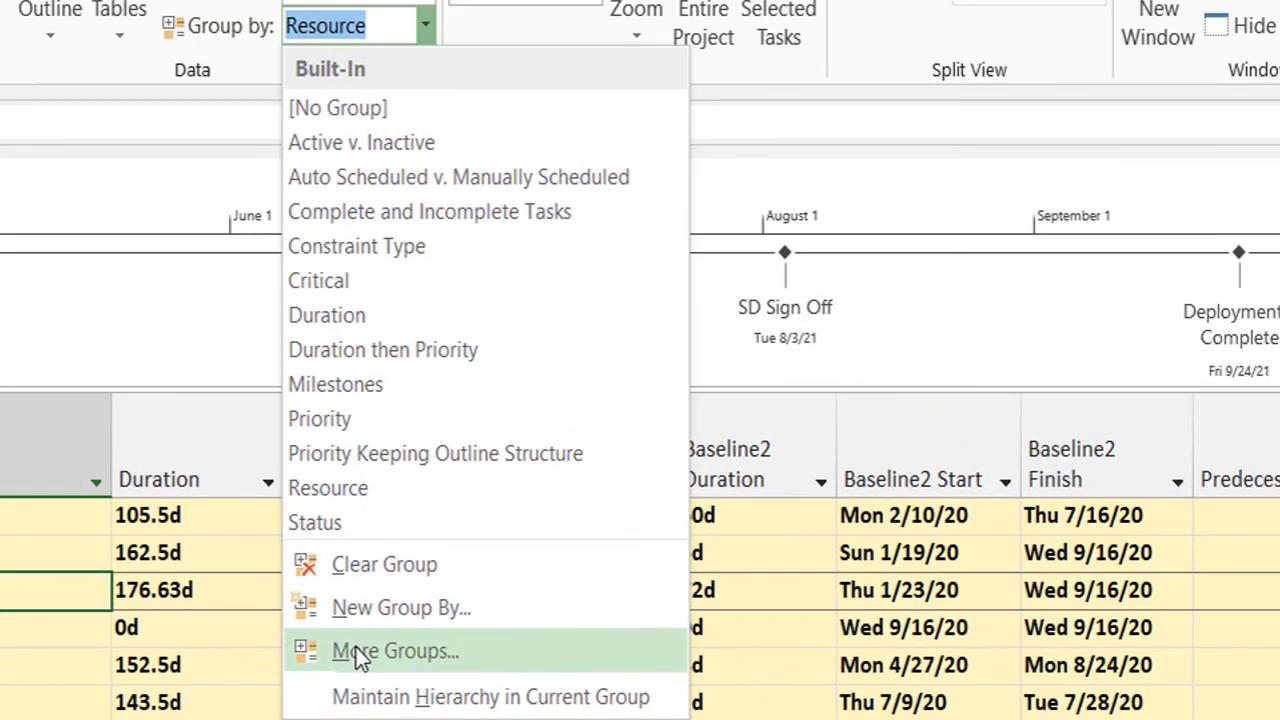
{"action": "left_click", "coordinate": [356, 650]}
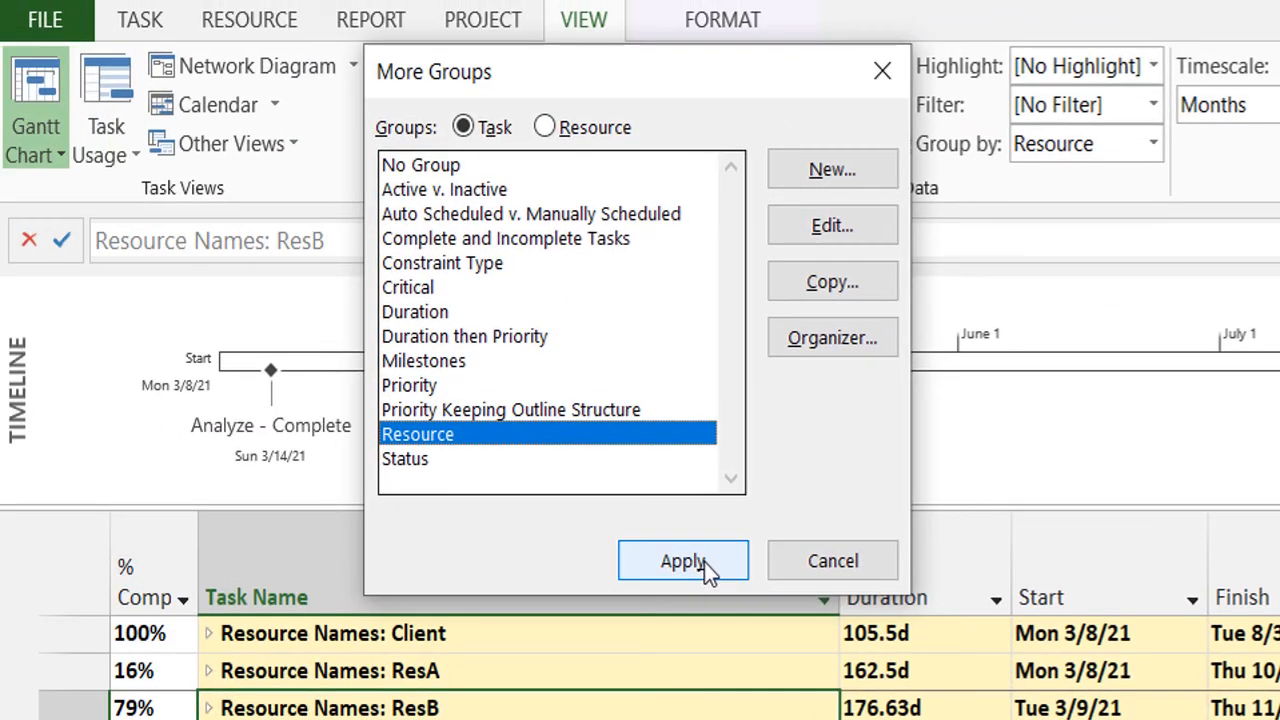
{"action": "left_click", "coordinate": [544, 127]}
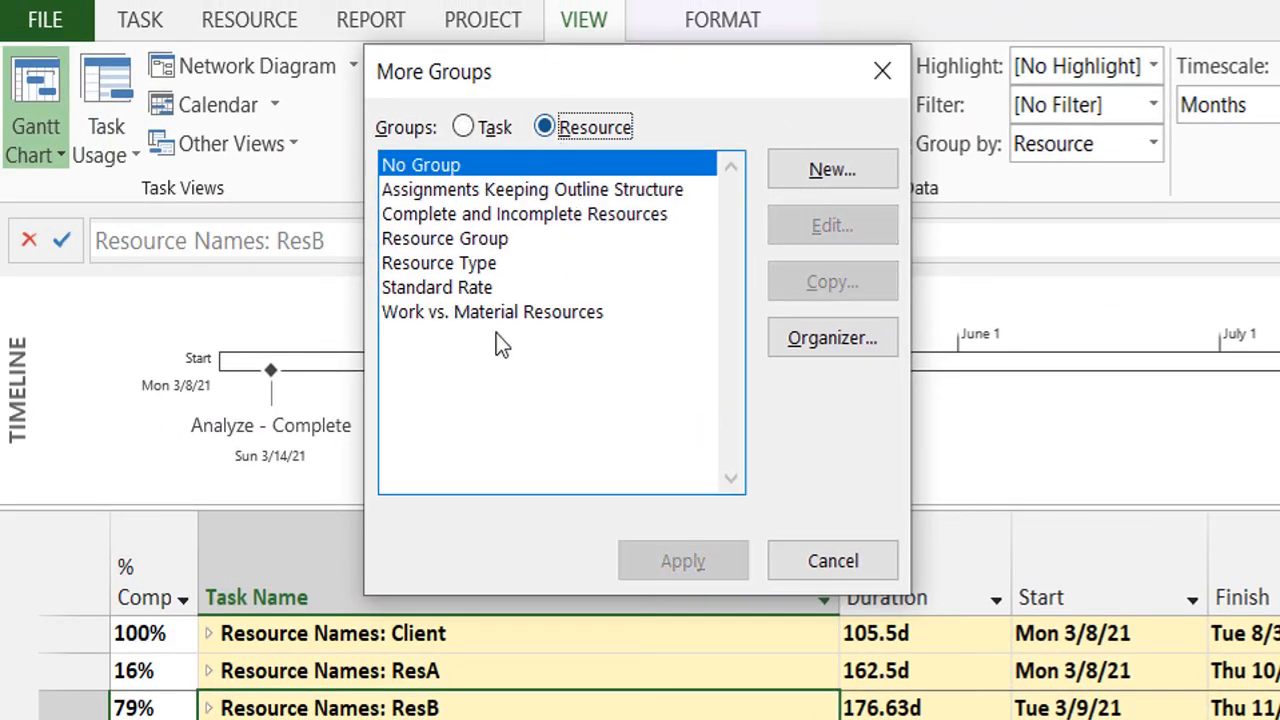
{"action": "left_click", "coordinate": [458, 281]}
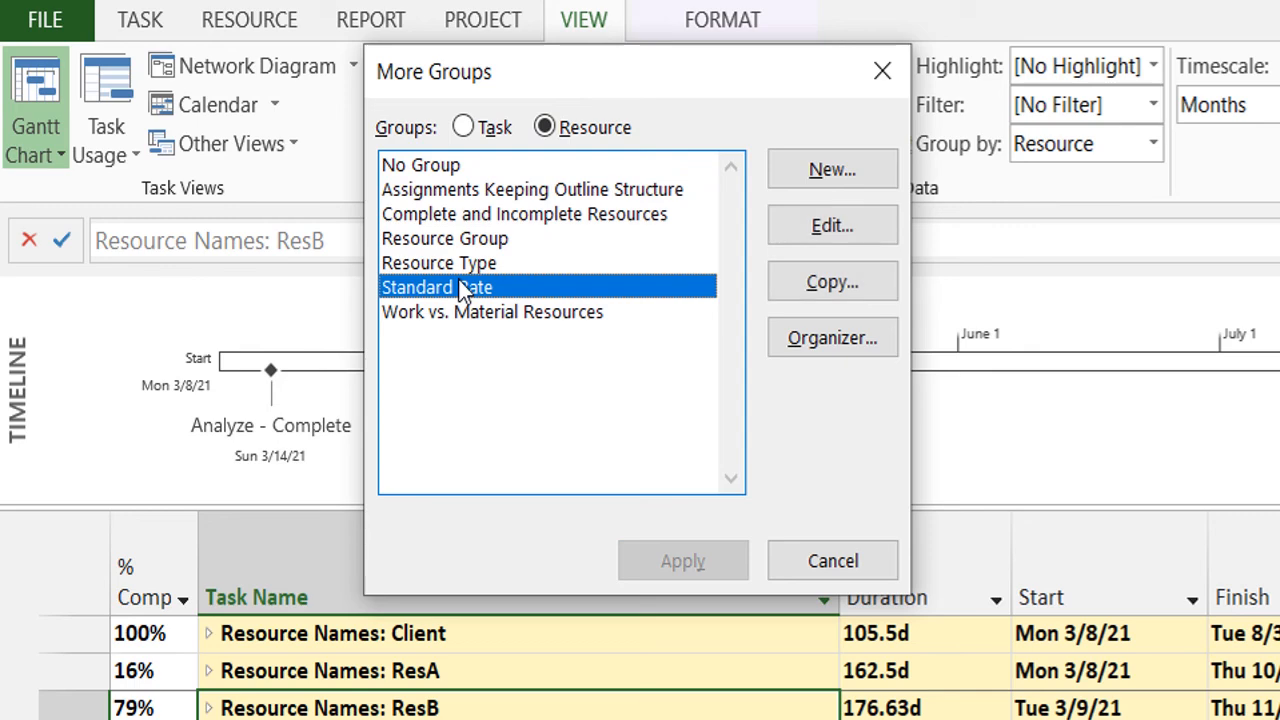
{"action": "left_click", "coordinate": [444, 165]}
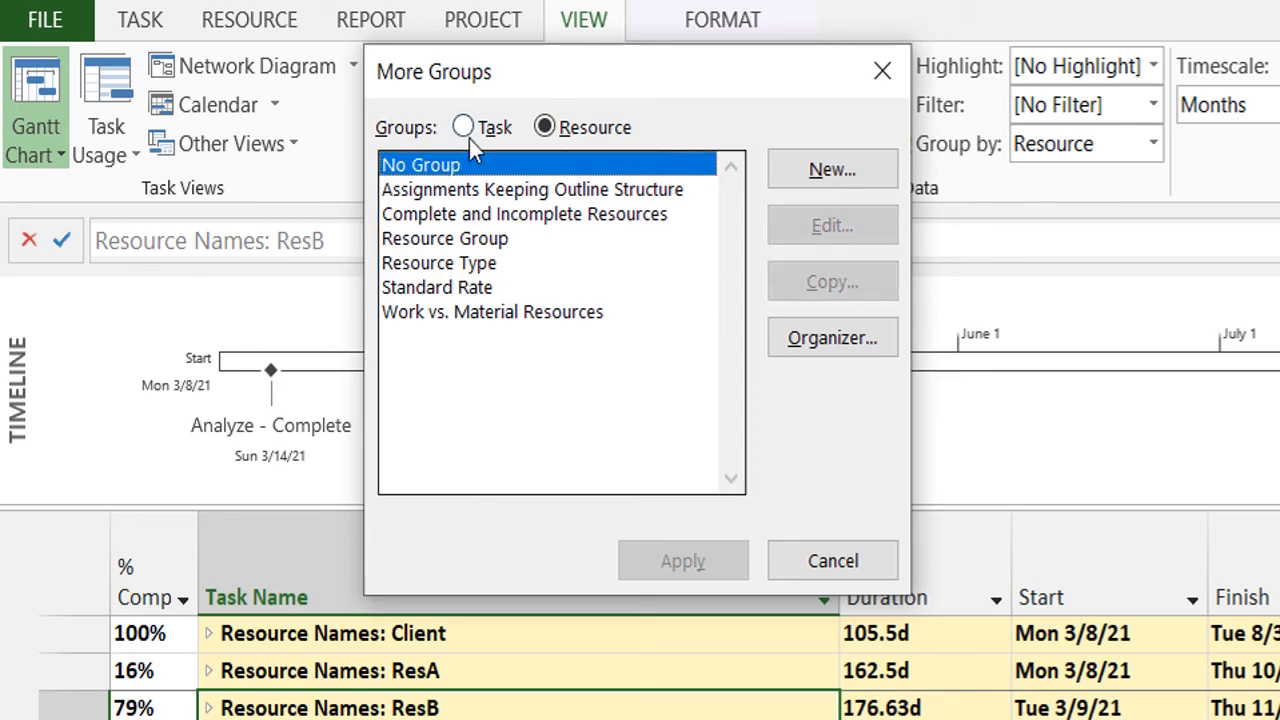
{"action": "left_click", "coordinate": [469, 139]}
{"action": "left_click", "coordinate": [818, 553]}
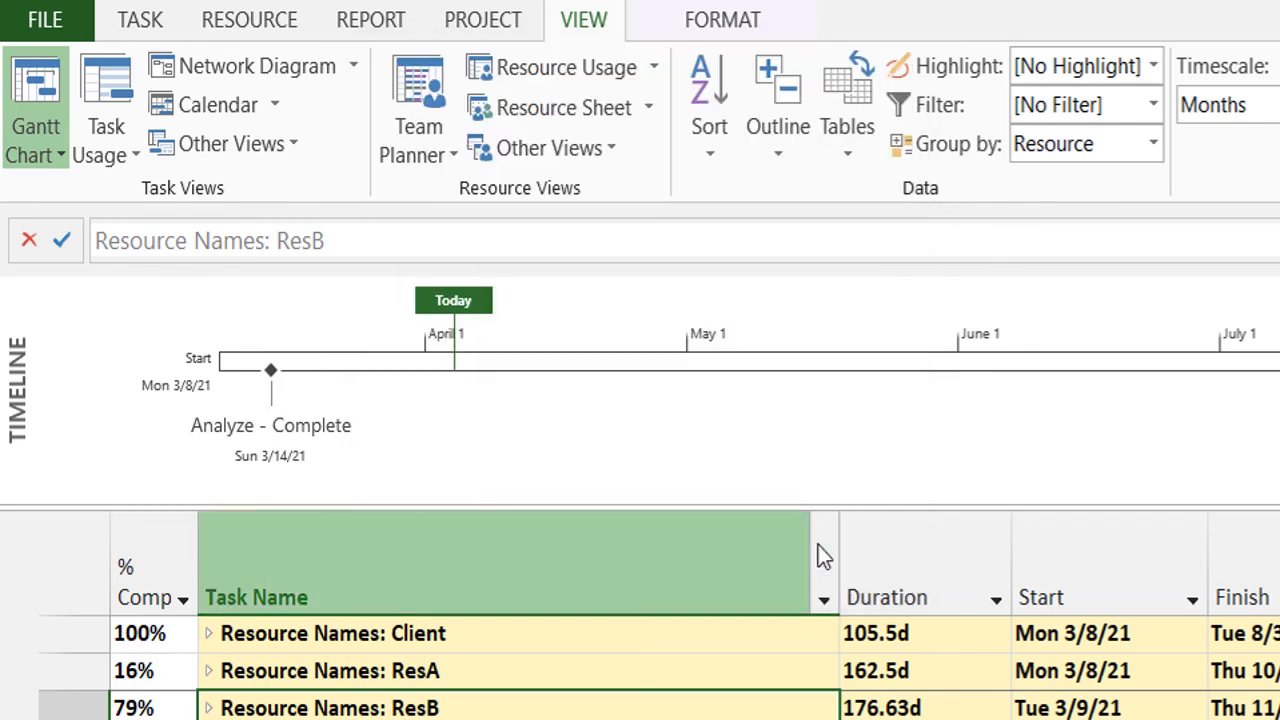